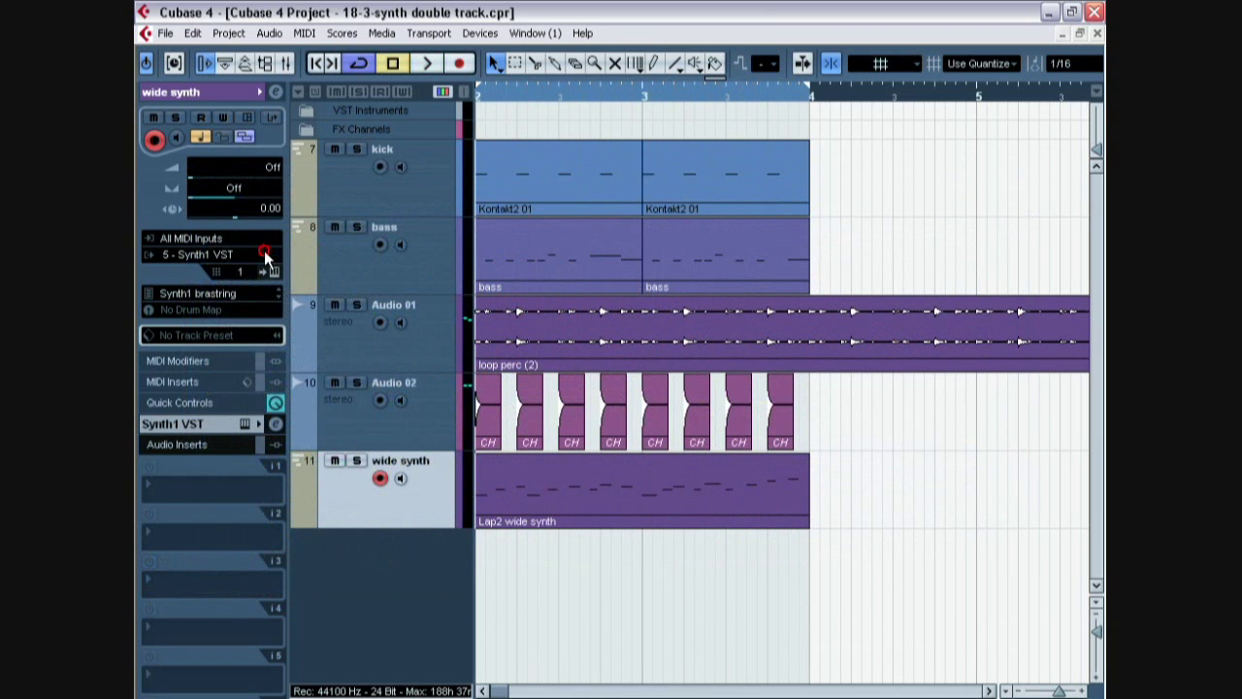
- Route the wide synth track's output to Virus TI and play it back, first soloed and then with the solo released
left_click(258, 254)
left_click(250, 331)
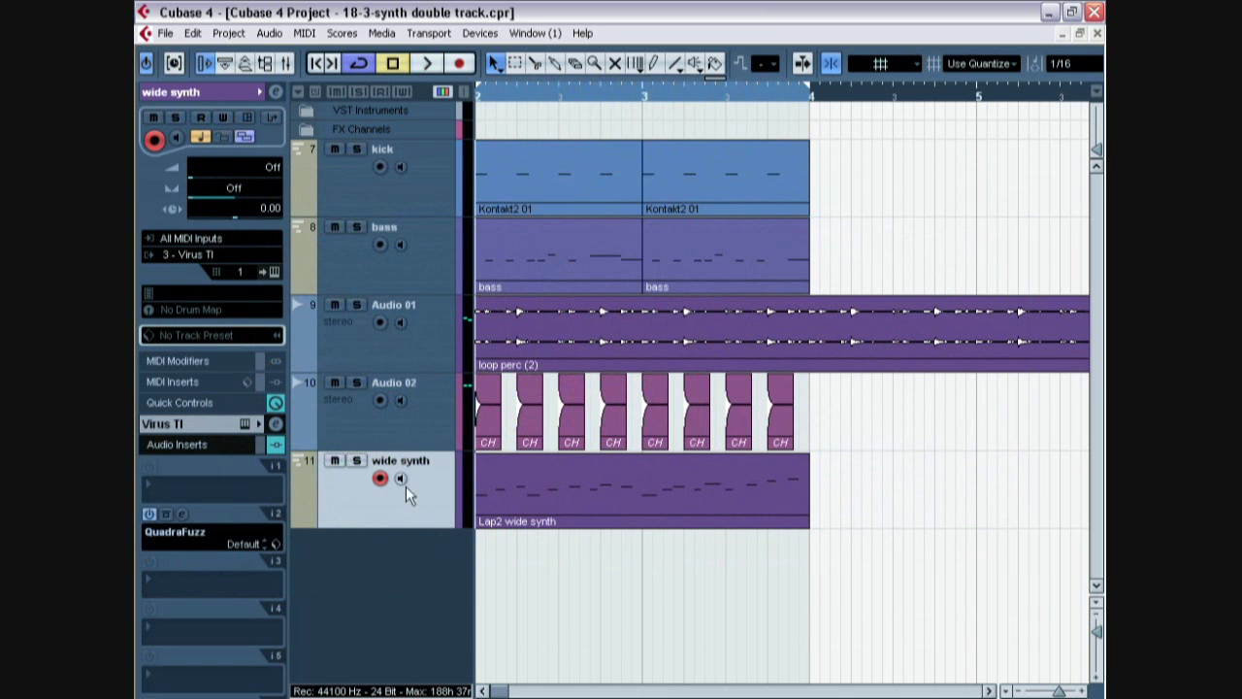
left_click(357, 461)
left_click(427, 63)
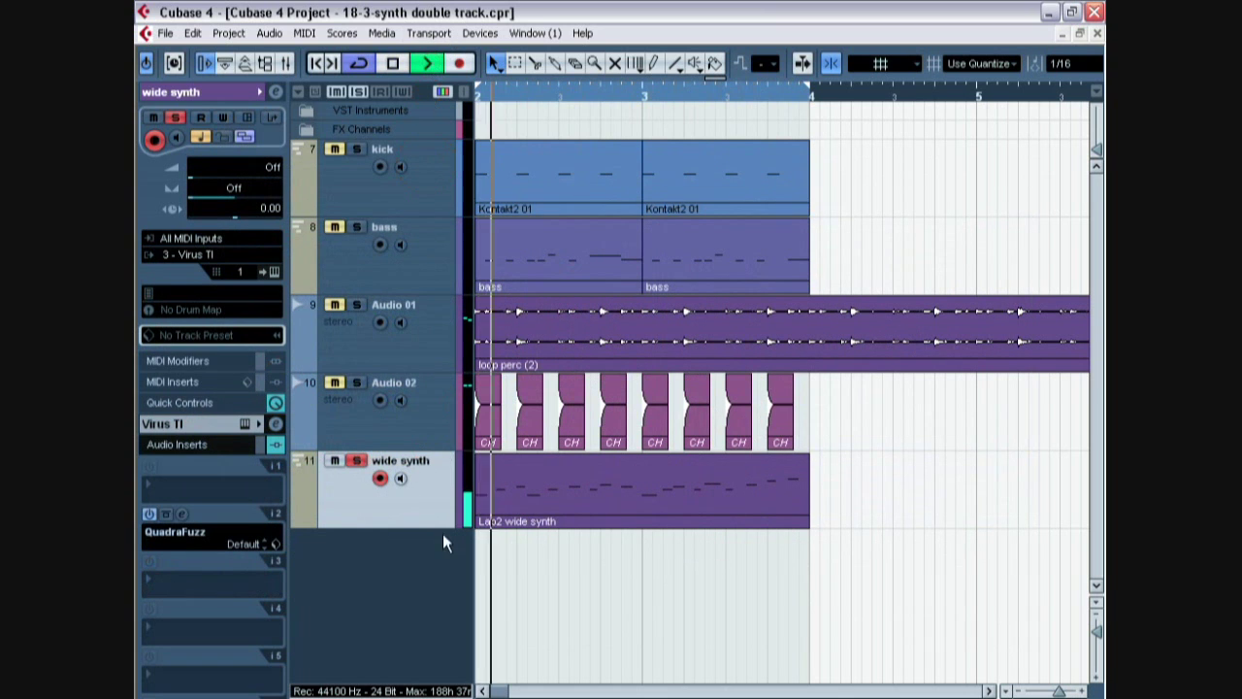
left_click(357, 462)
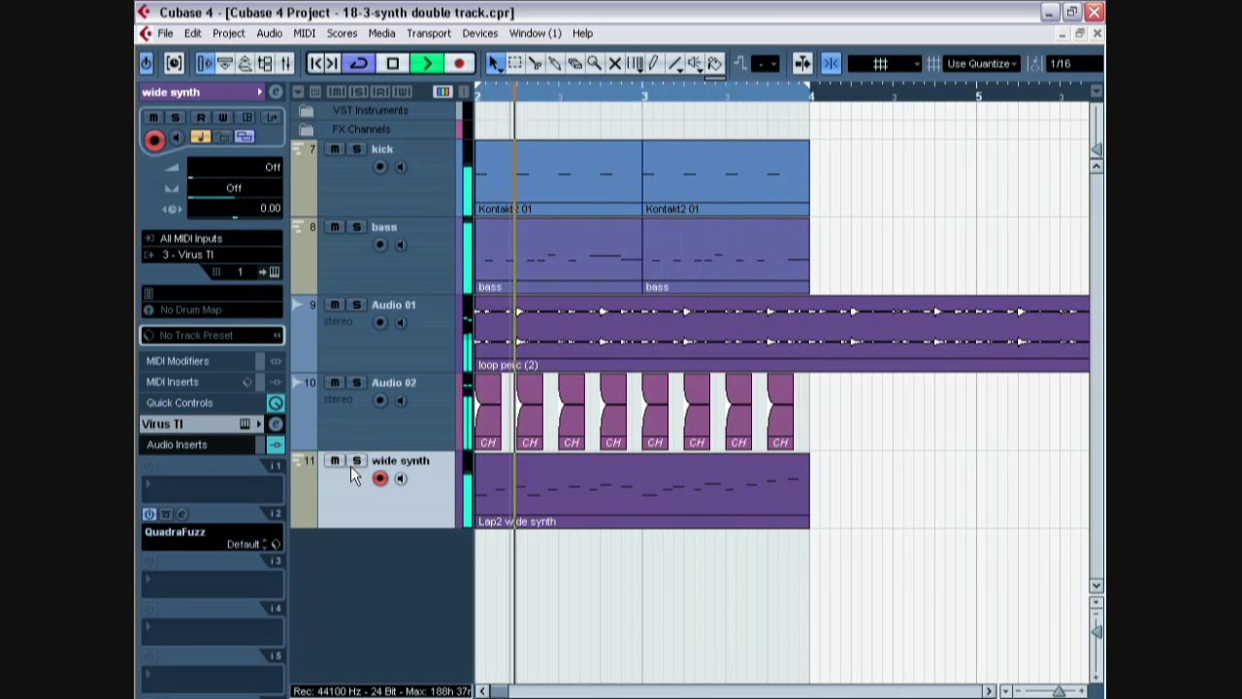
- Open the Virus TI editor, raise the phaser mix with 6 stages, and raise the chorus mix
left_click(273, 272)
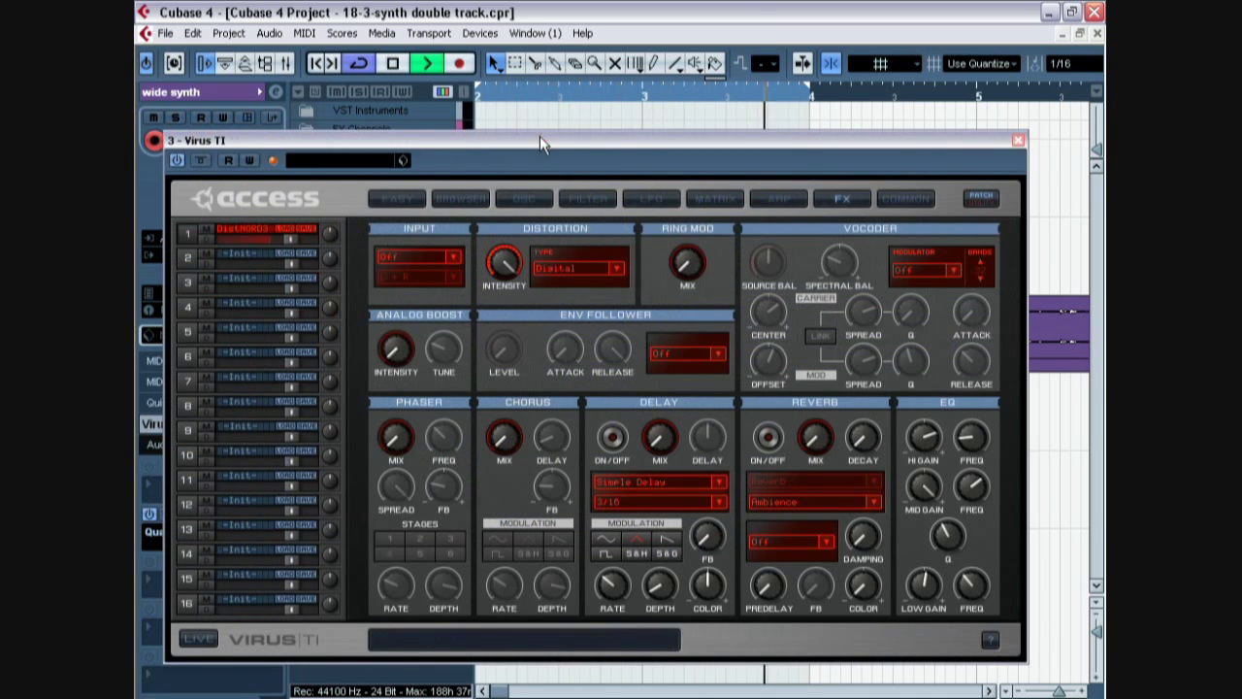
left_click_drag(540, 136, 568, 141)
left_click_drag(416, 433, 417, 424)
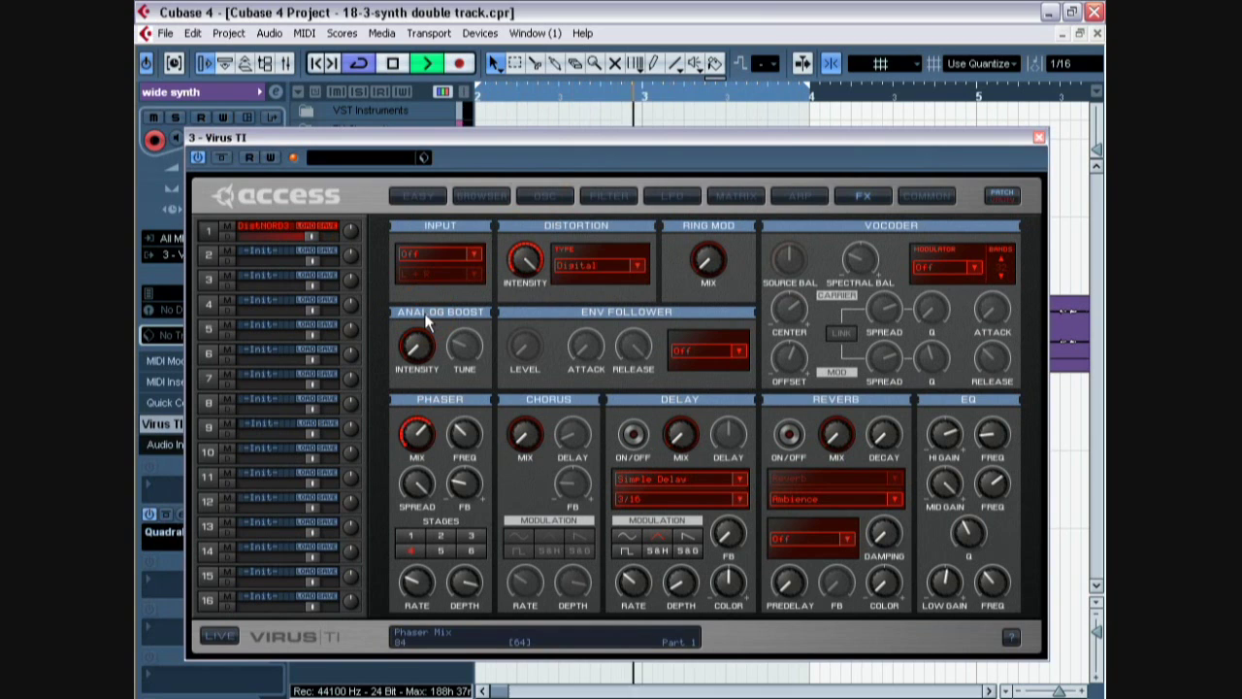
left_click(471, 551)
left_click(413, 438)
left_click_drag(531, 445, 537, 399)
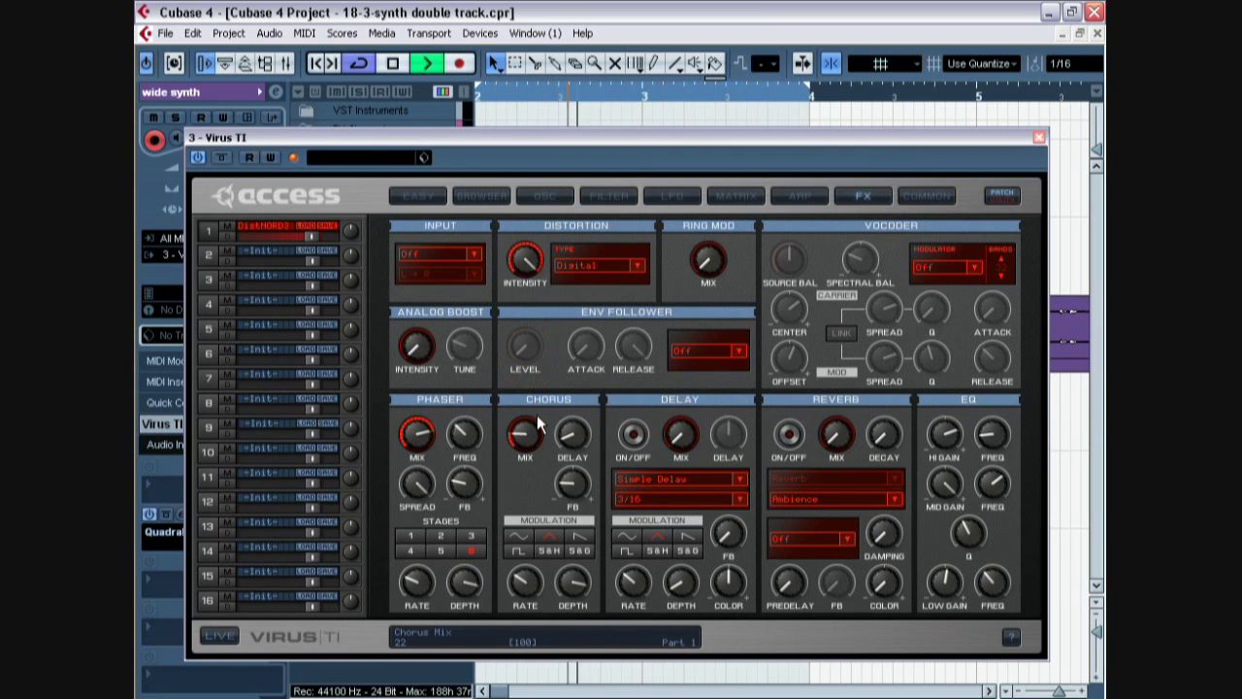
- Try the Twin unison mode with the oscillator Phase Init at maximum, and set unison back to Off
left_click(551, 198)
left_click(454, 584)
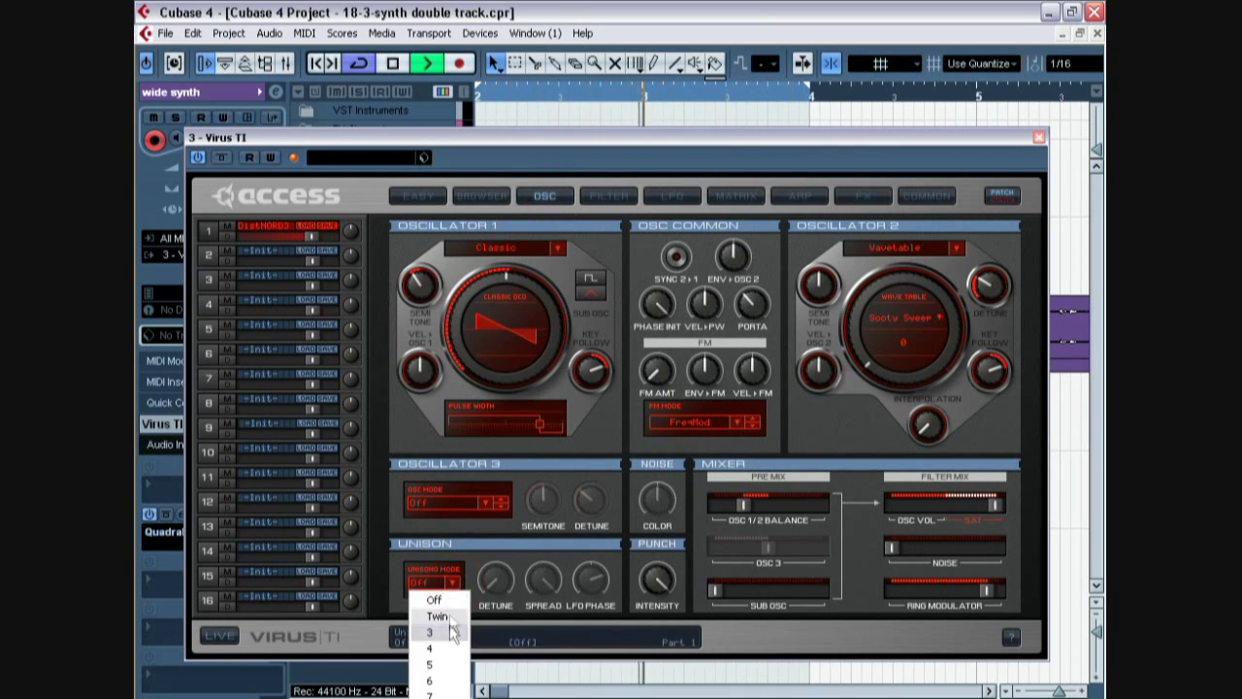
left_click(452, 618)
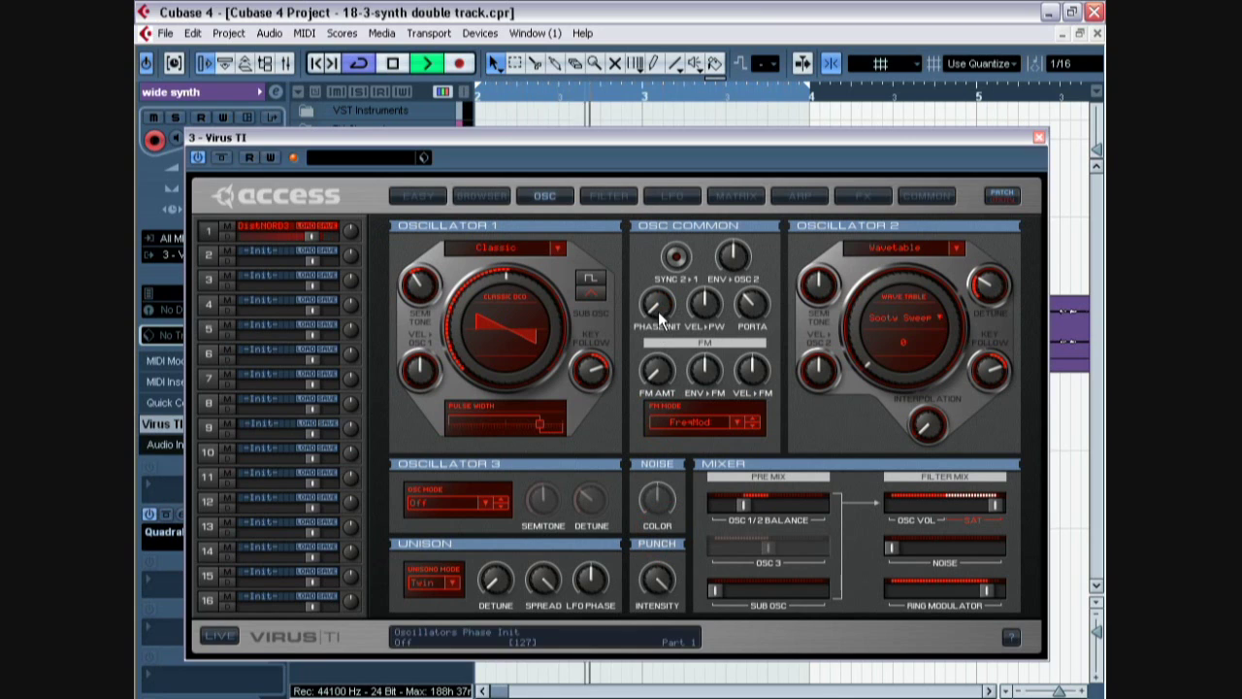
left_click_drag(658, 317, 650, 251)
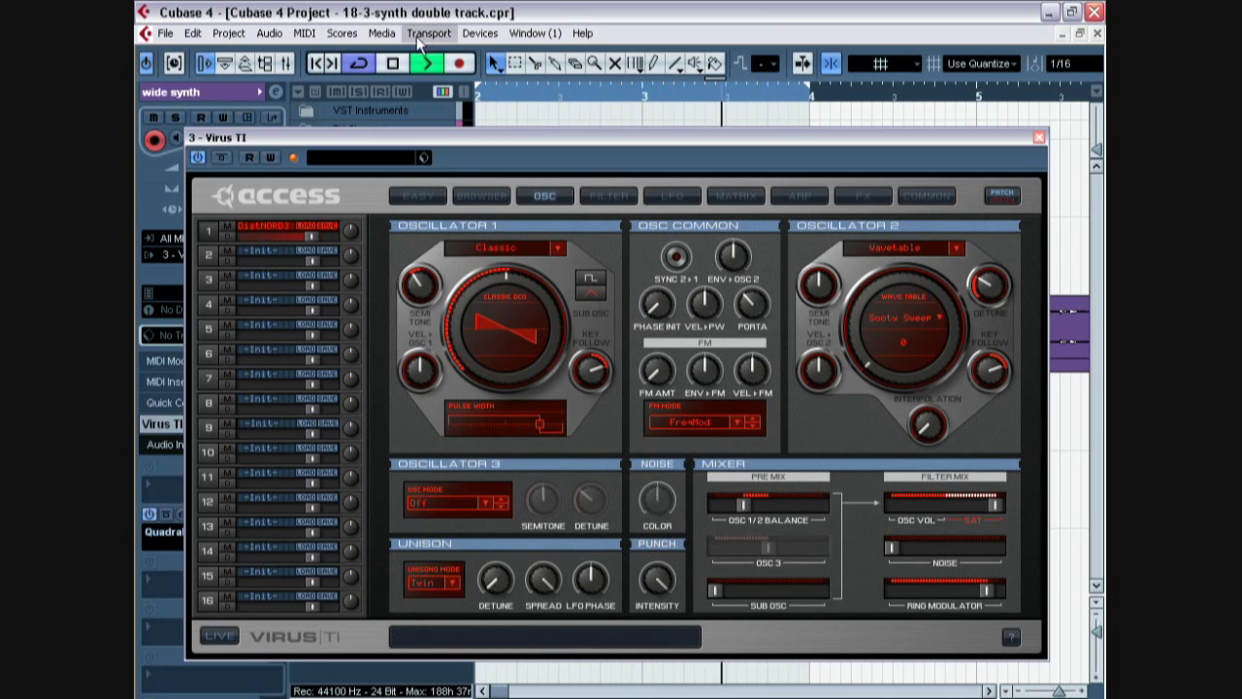
left_click(453, 583)
left_click(439, 592)
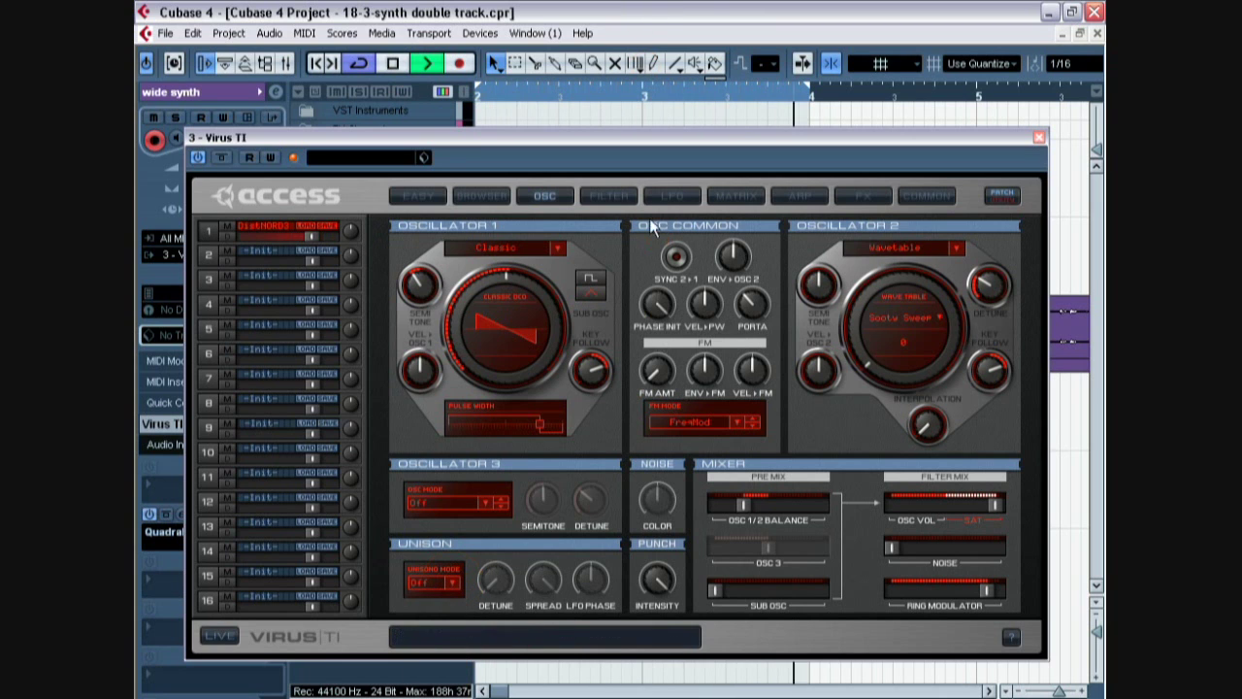
- Compare the Parallel 4, Serial 6 and Serial 4 filter routings, settle on Split mode and return to the oscillator settings
left_click(622, 198)
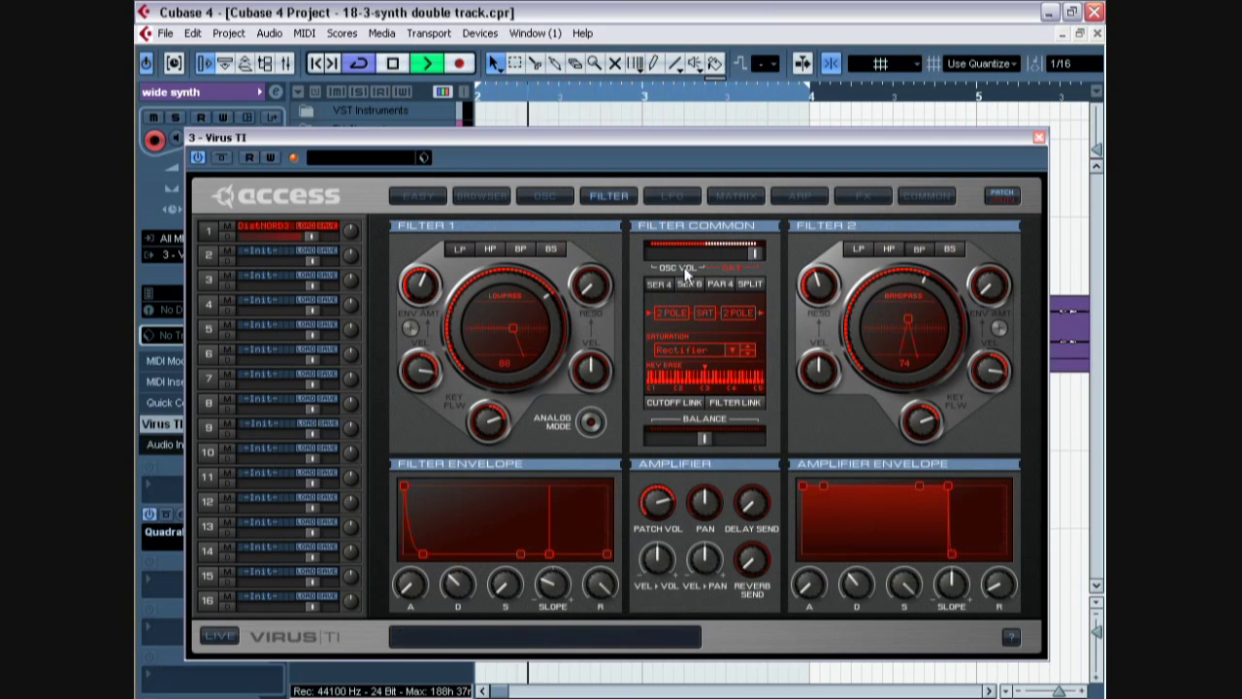
left_click(753, 287)
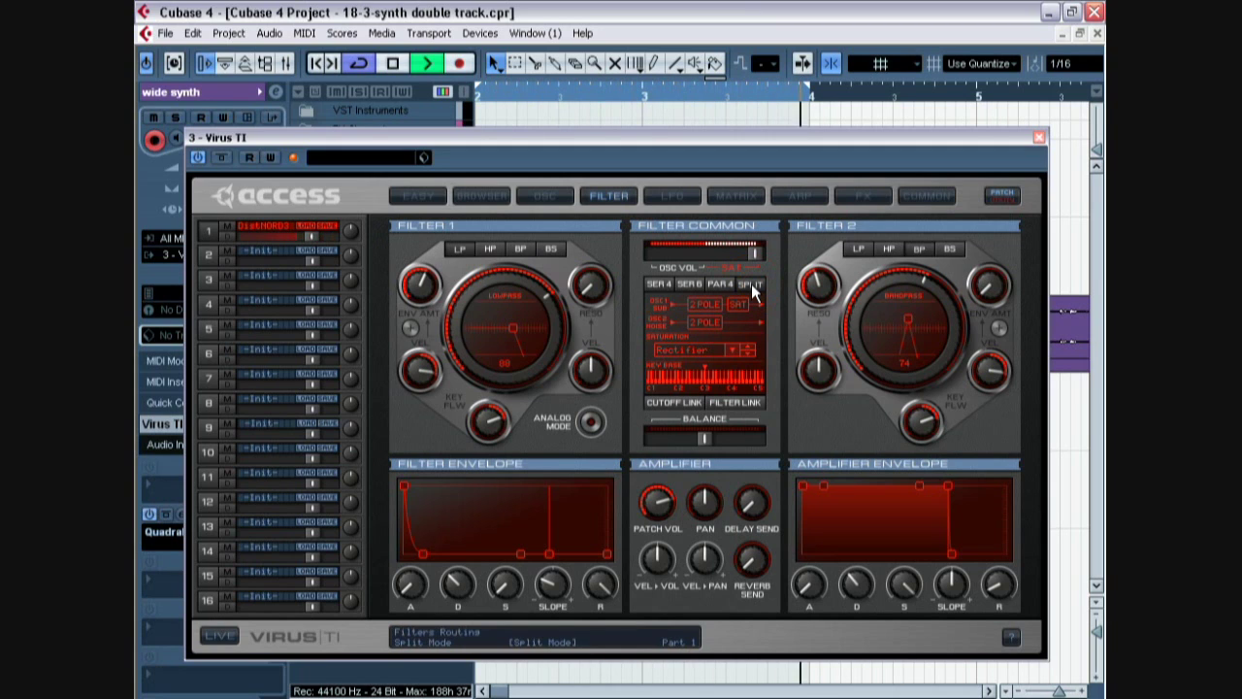
left_click(733, 290)
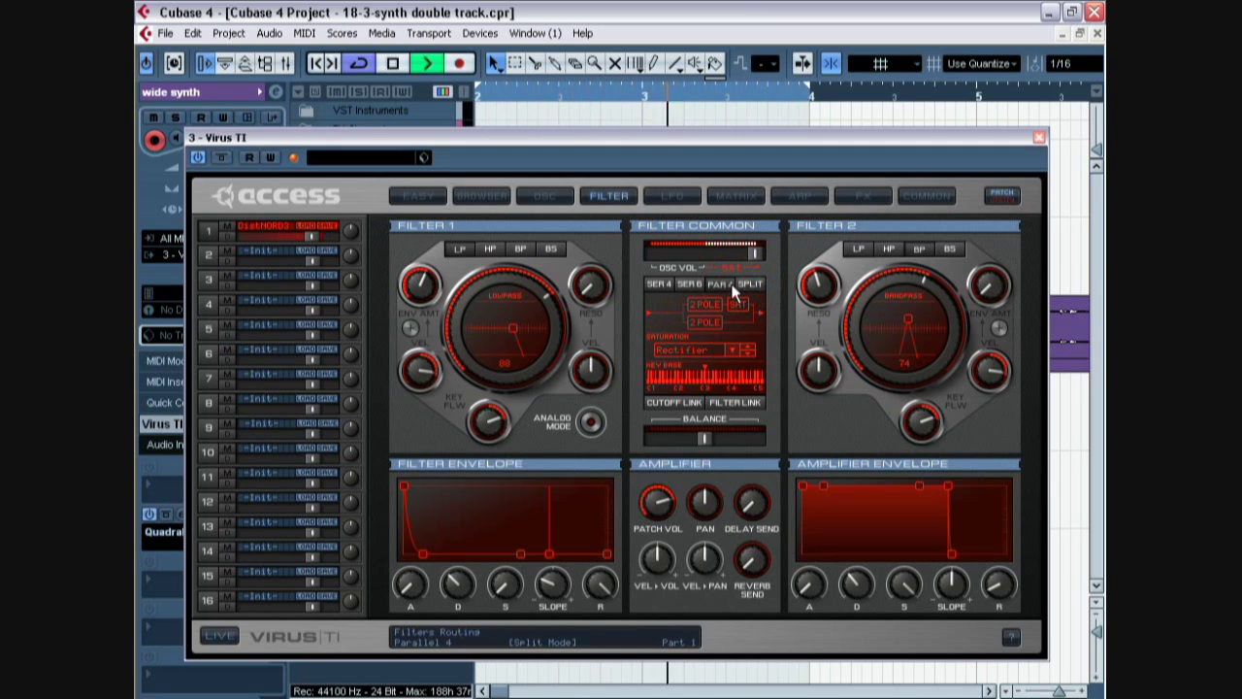
left_click(693, 283)
left_click(661, 285)
left_click(690, 283)
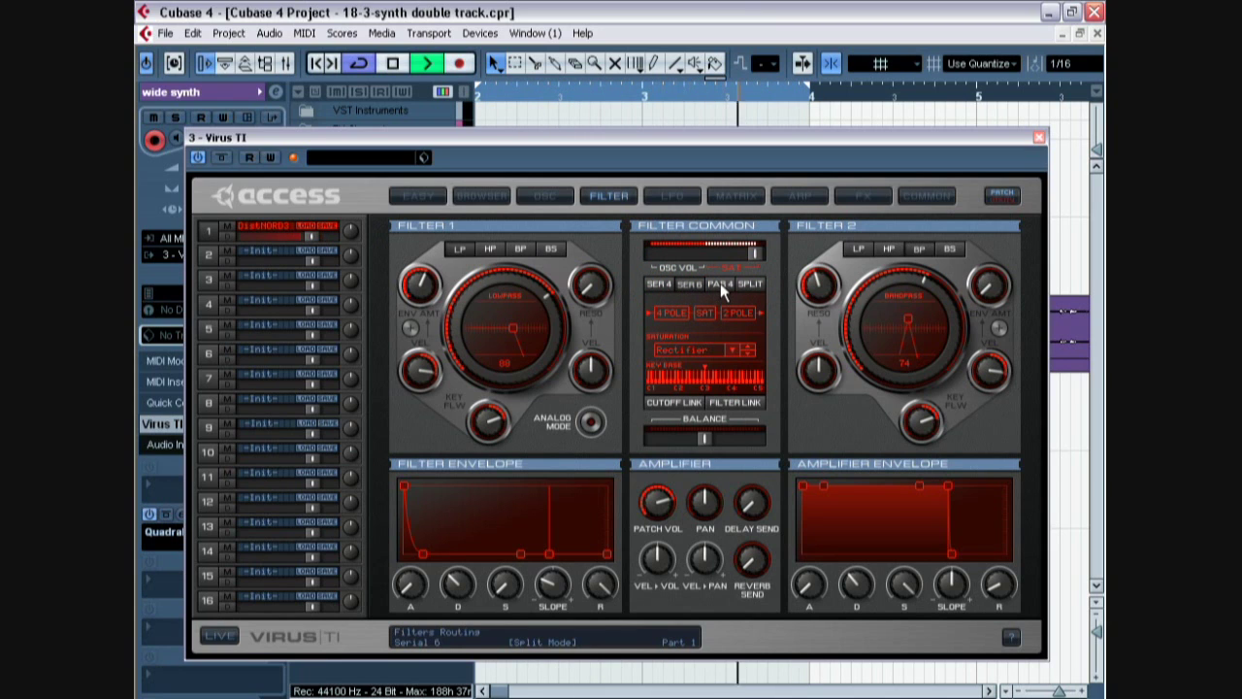
left_click(721, 284)
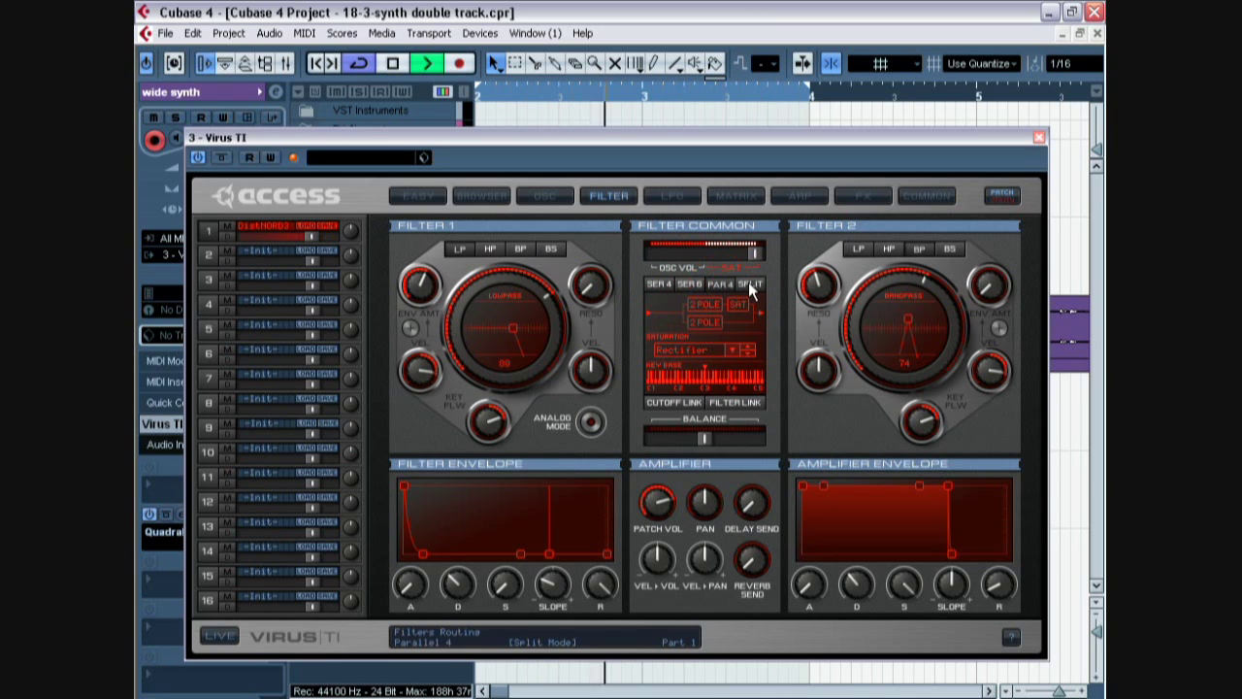
left_click(754, 287)
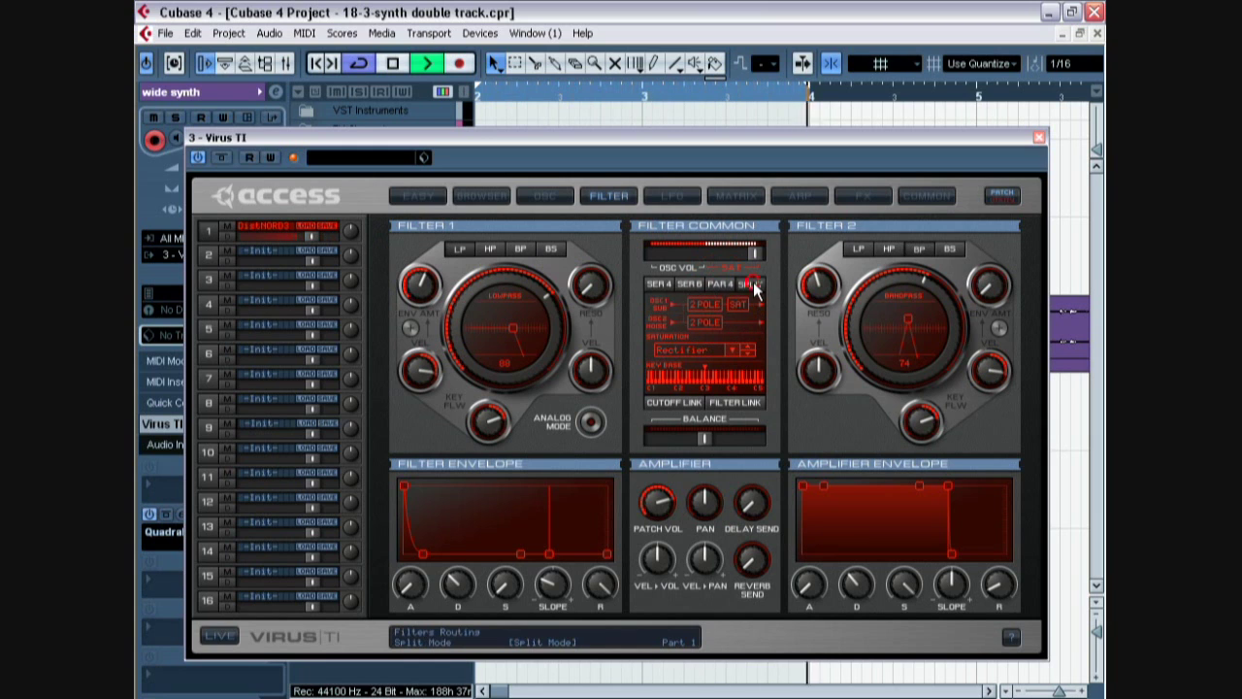
left_click(548, 198)
mouse_move(658, 304)
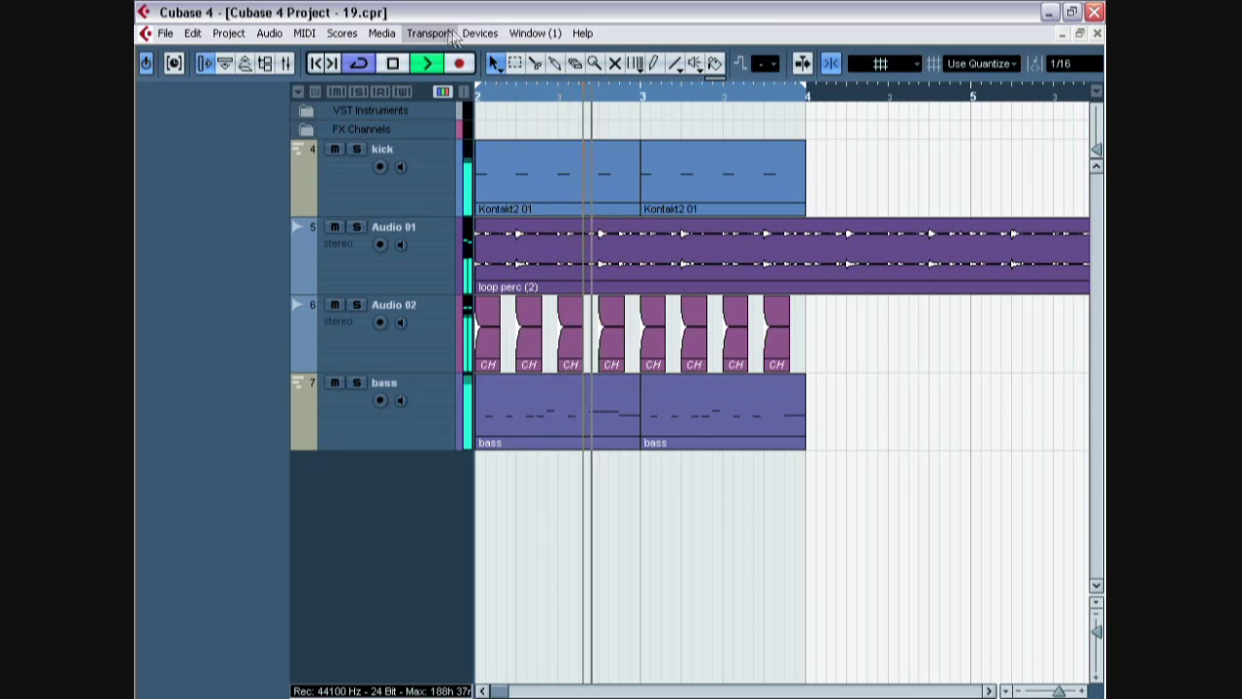
- Load a second Spectrasonics Trilogy in the third VST instrument slot, with its own MIDI track
left_click(480, 34)
left_click(544, 215)
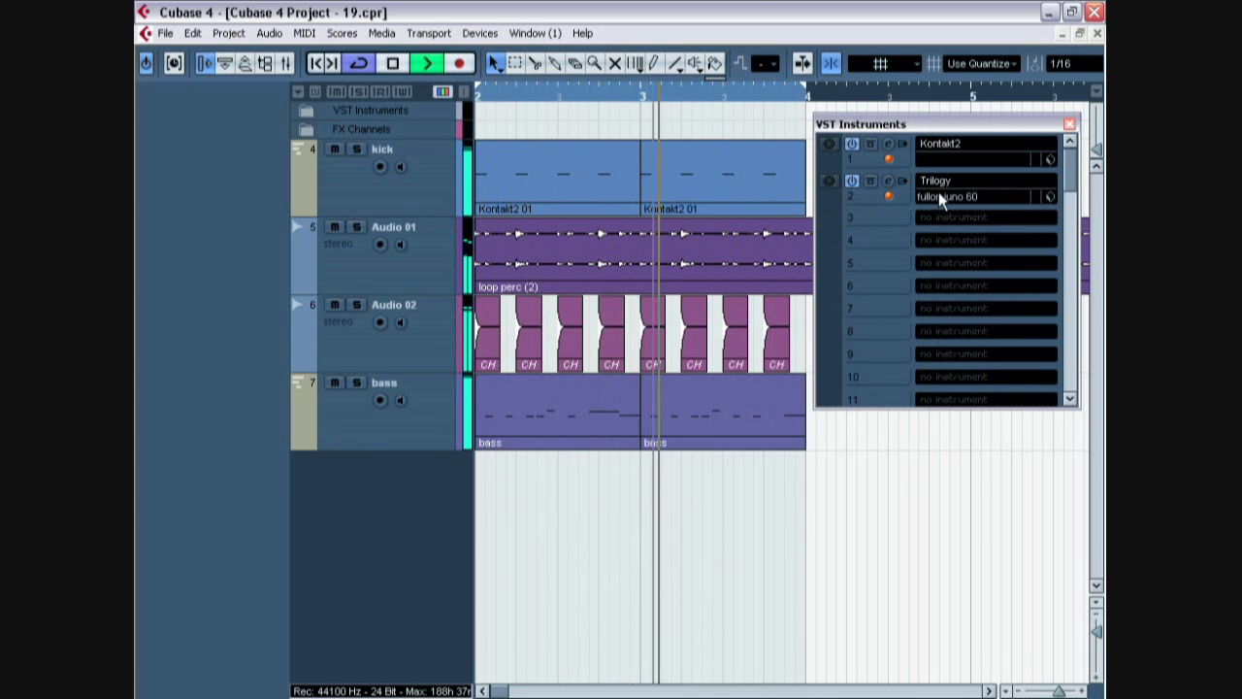
left_click(931, 219)
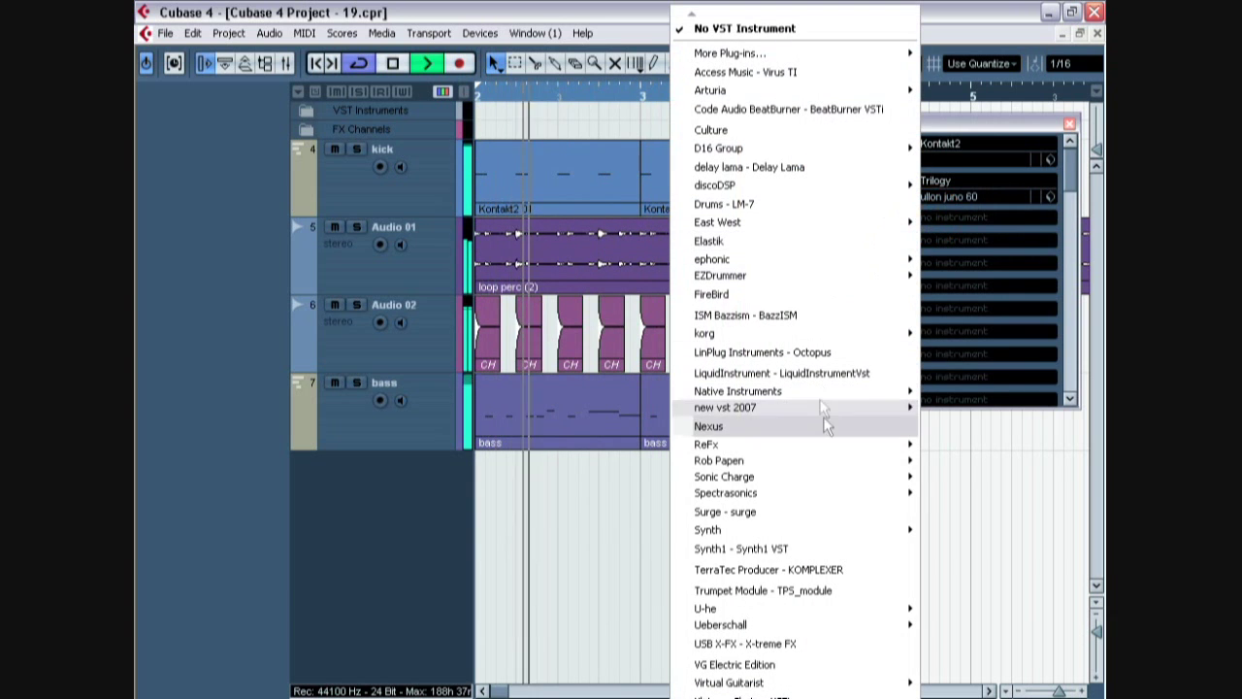
mouse_move(849, 491)
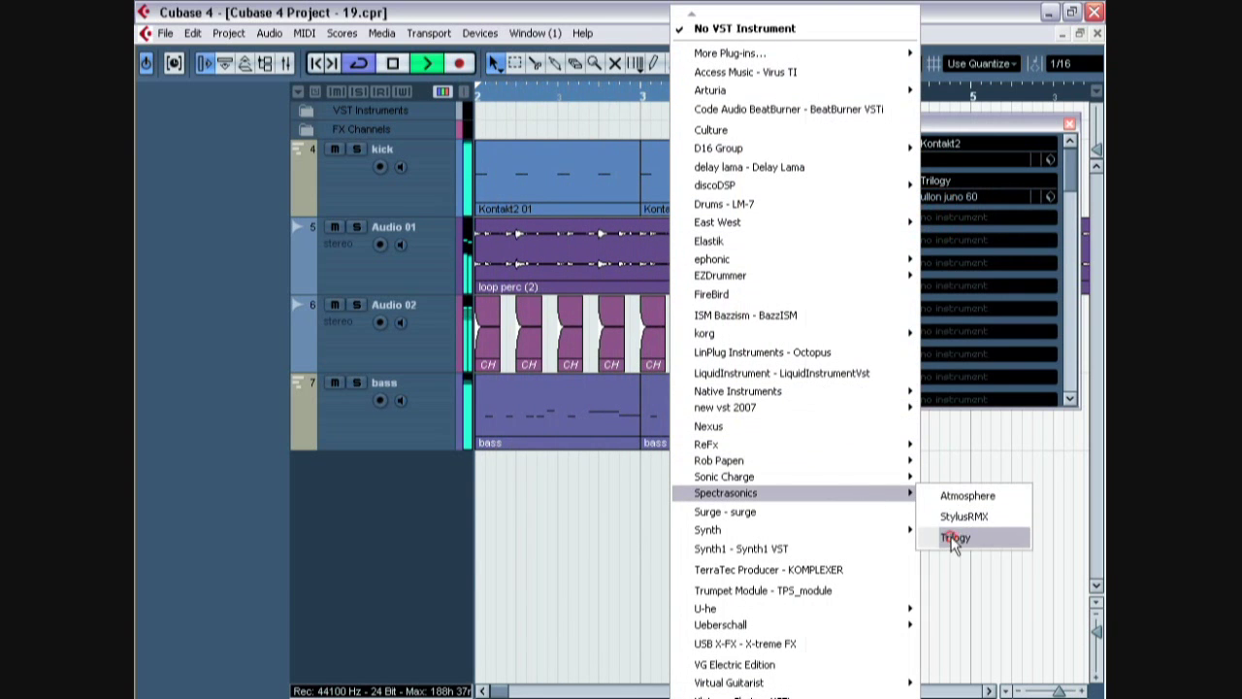
left_click(961, 535)
left_click_drag(888, 117, 818, 112)
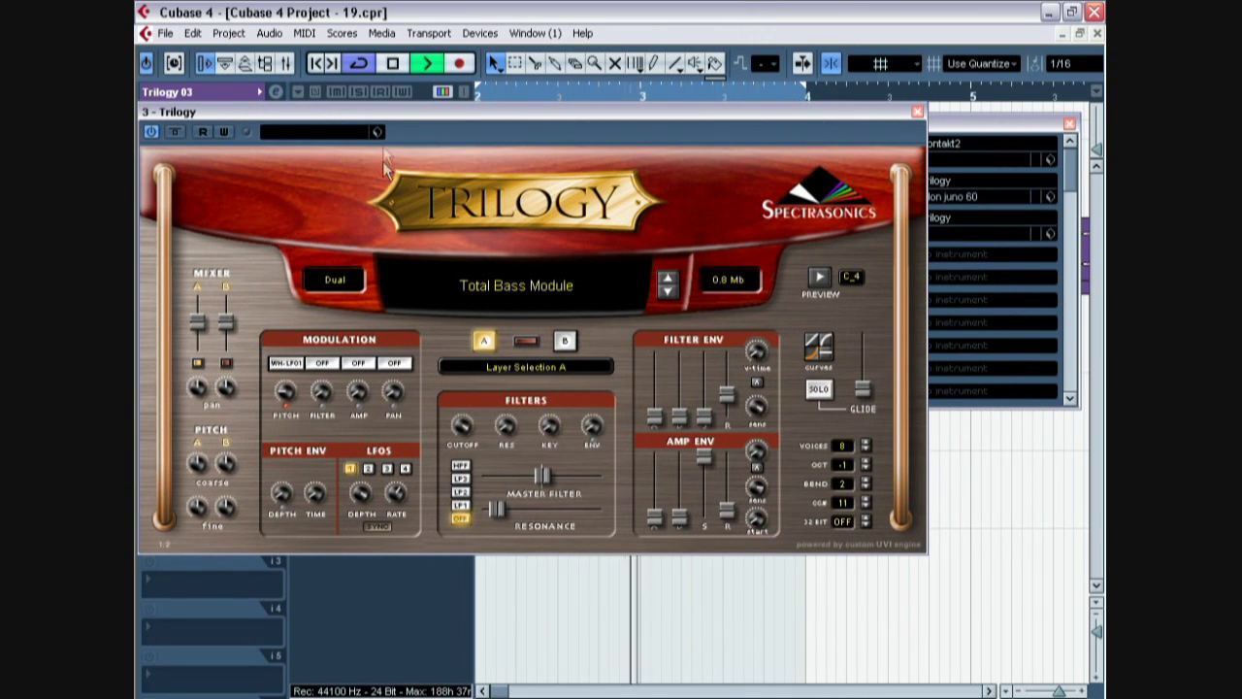
- Load the fullon juno 60 preset in the new Trilogy and close the instrument windows
left_click(378, 135)
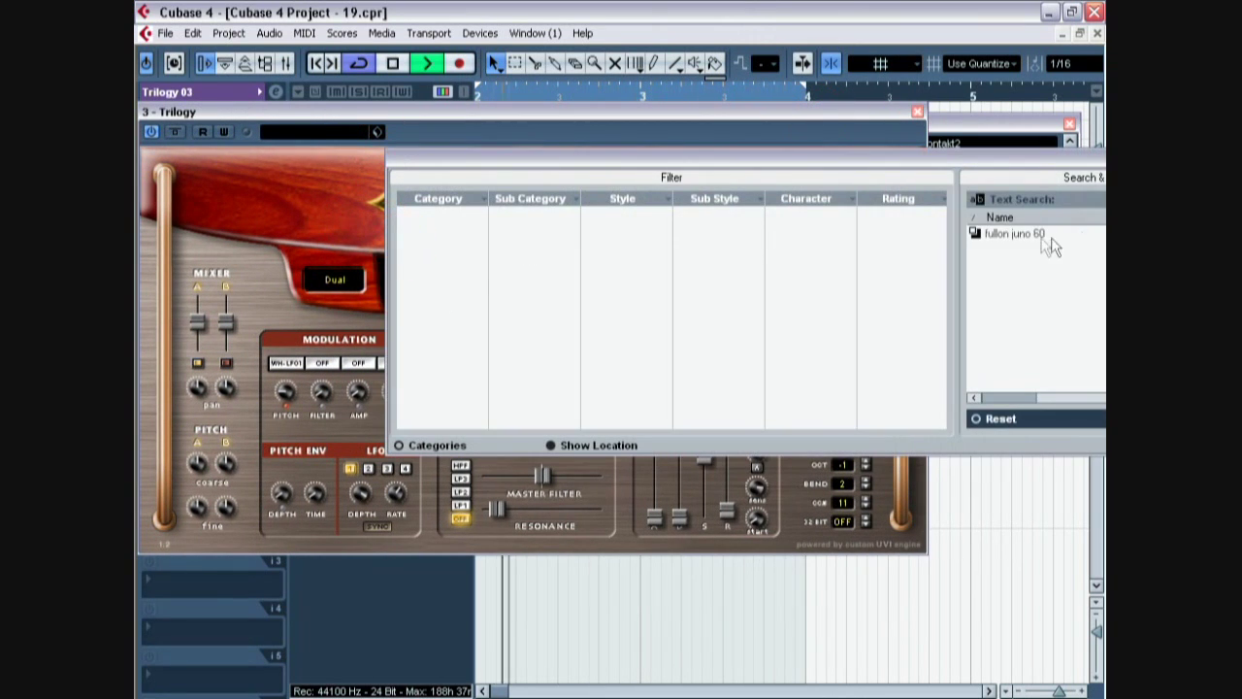
left_click(978, 231)
double_click(976, 228)
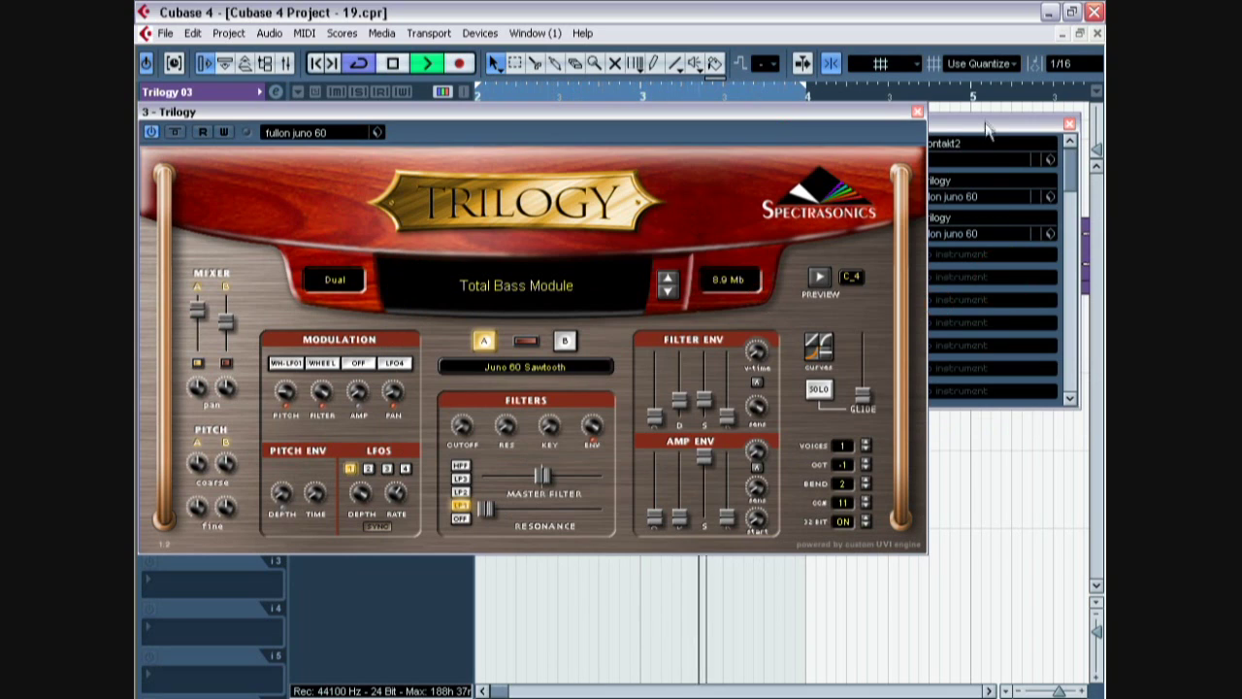
left_click(966, 211)
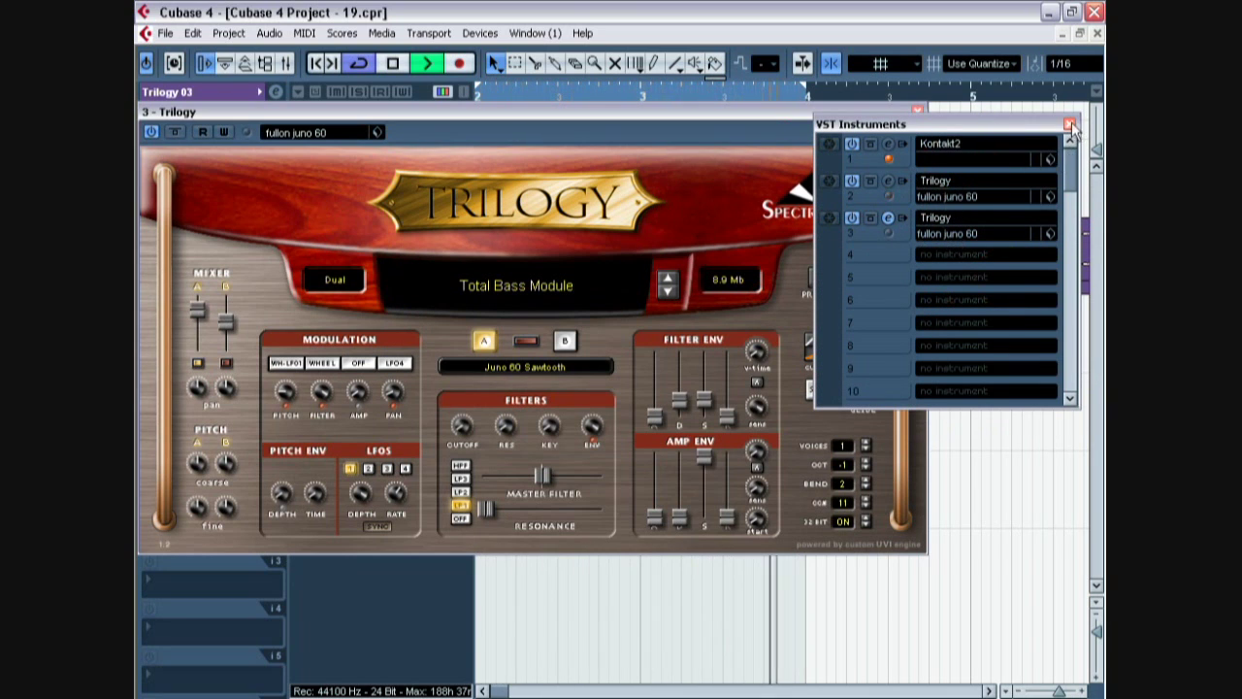
key("F11")
left_click(917, 111)
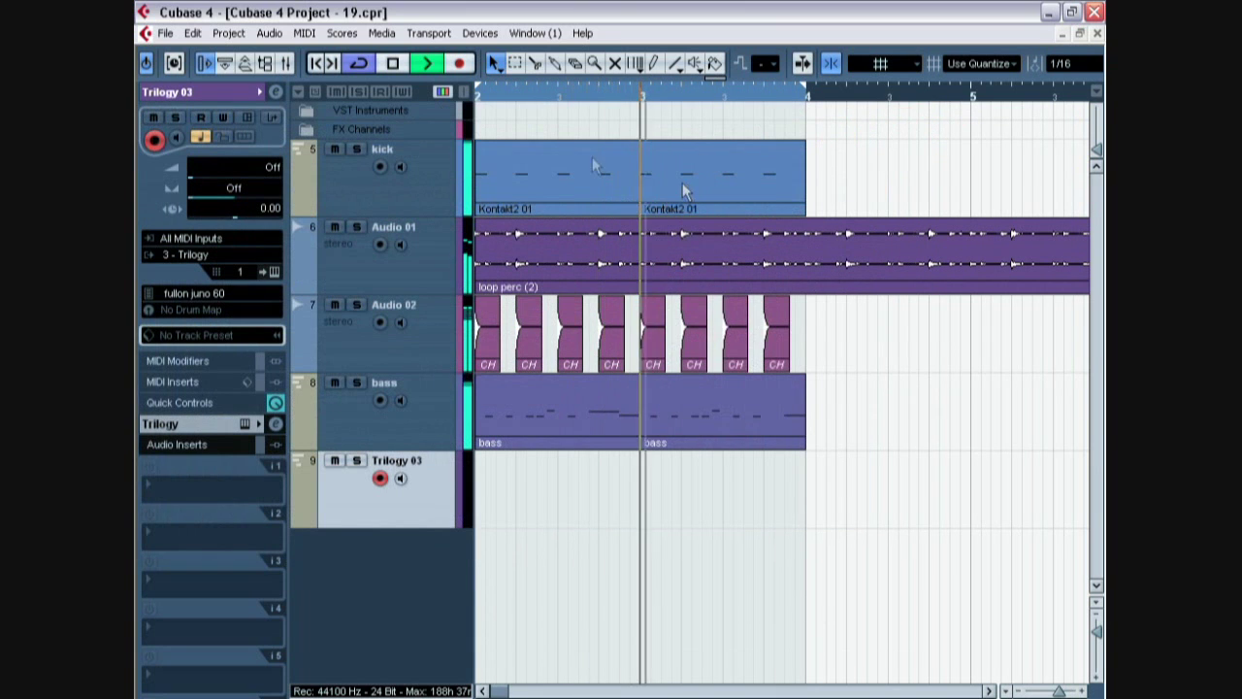
- Stop playback, copy the bass parts onto the Trilogy 03 track, and pan the two Trilogy channels hard left and hard right
left_click(394, 65)
left_click_drag(668, 456, 570, 466)
key("F3")
left_click(325, 410)
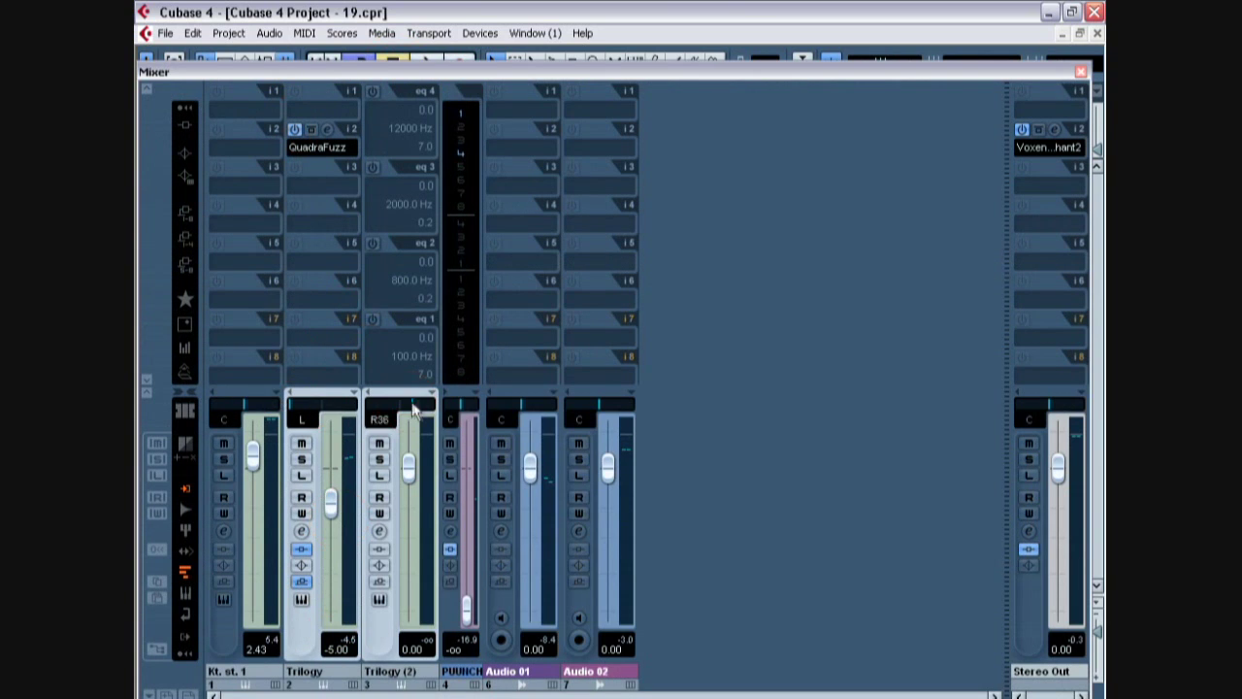
- Copy the QuadraFuzz insert from Trilogy to Trilogy (2) and set the Trilogy (2) channel level to -5
left_click_drag(352, 130, 403, 141)
double_click(424, 650)
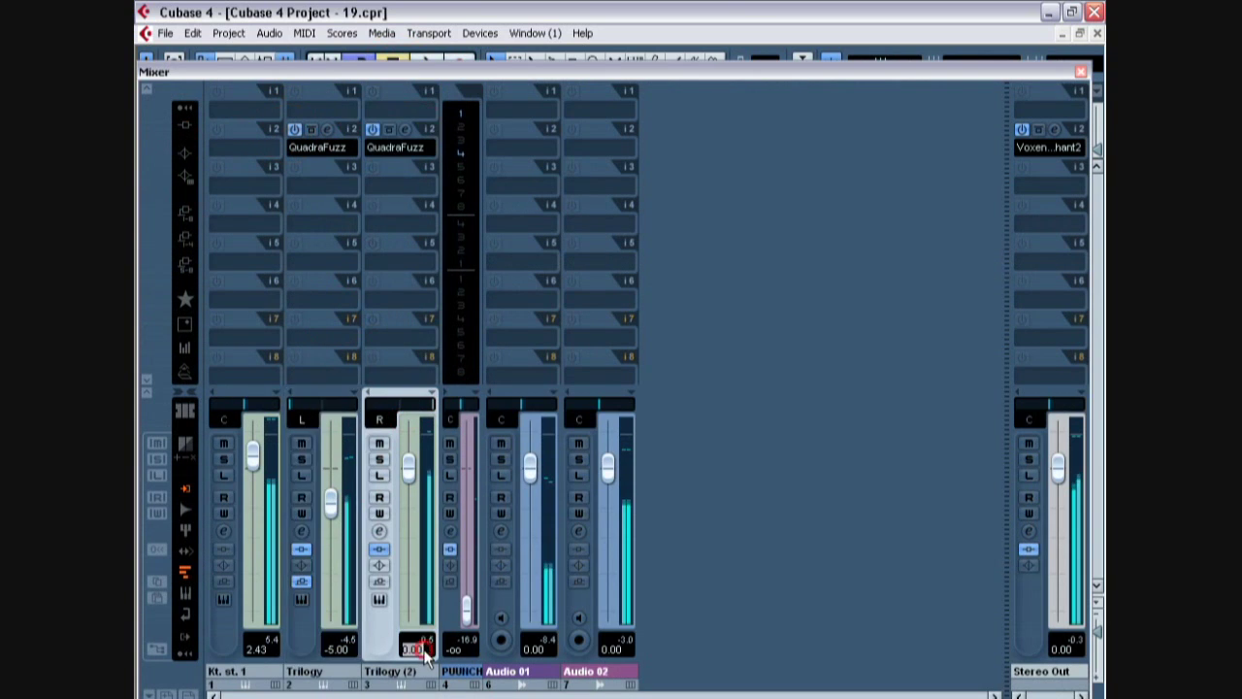
type("-5")
key("Return")
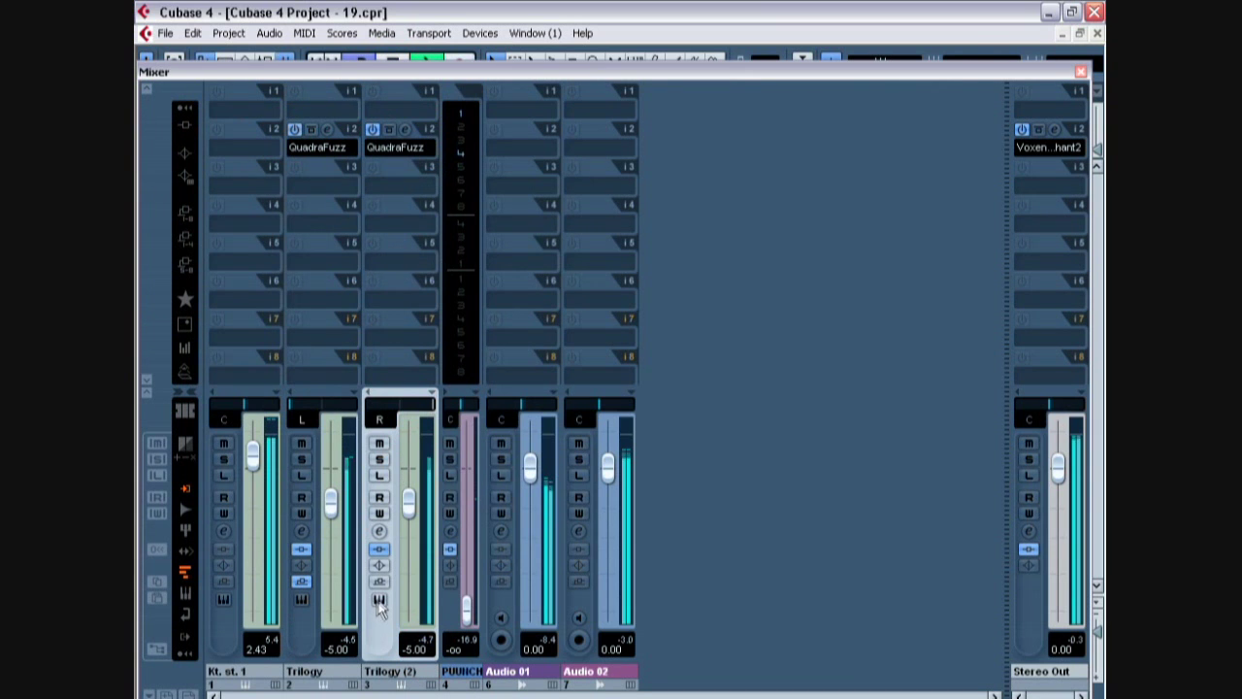
- Examine the Trilogy (2) channel's sound settings in its instrument editor and close the editor
left_click(378, 600)
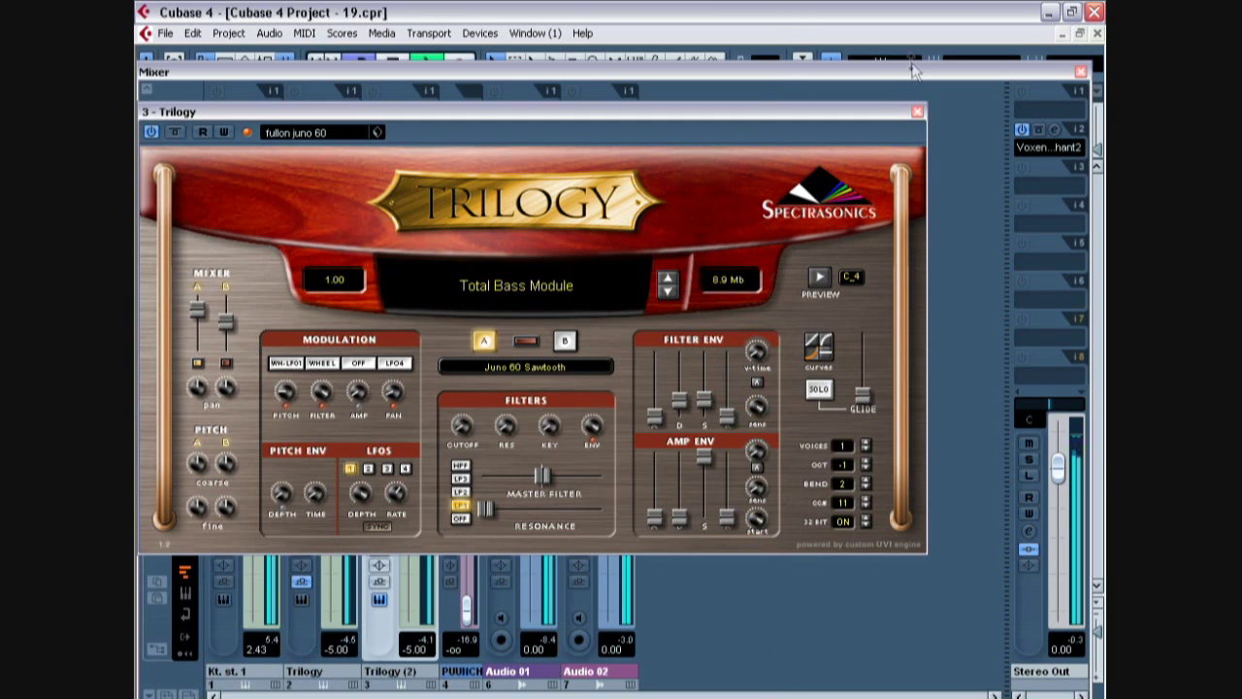
left_click(916, 114)
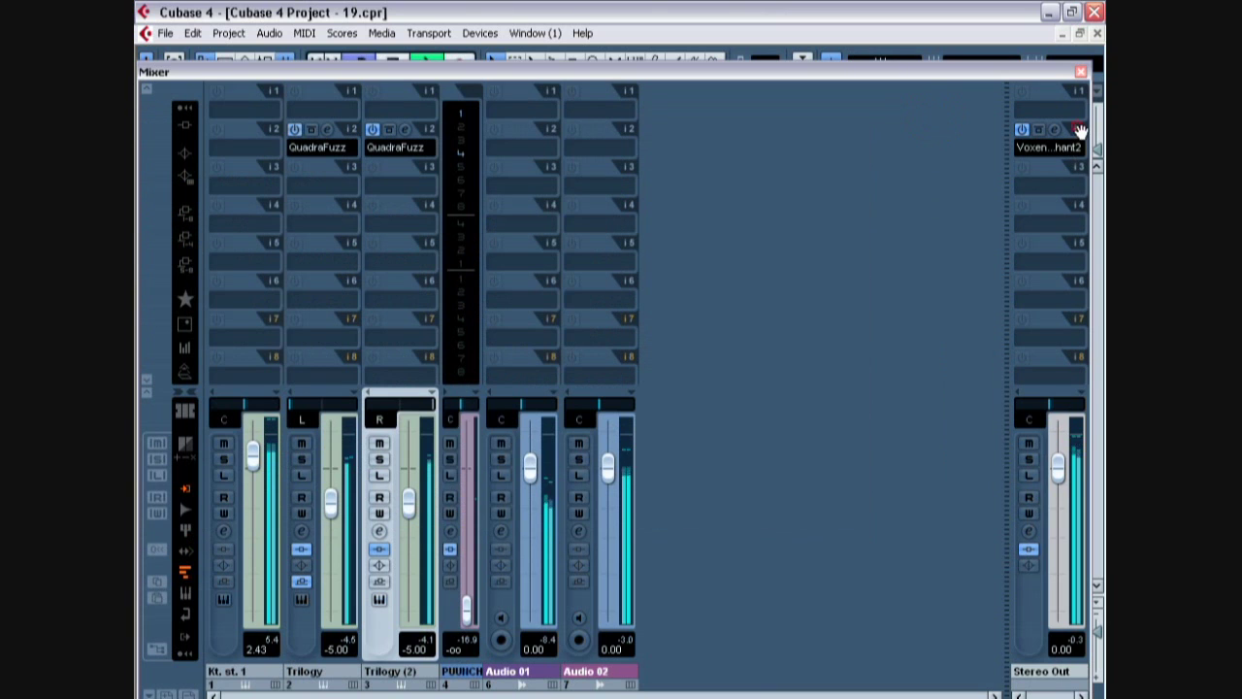
- Move the Voxengo insert on Stereo Out to slot 5 and insert the SX mono StereoTools plug-in in slot 3
left_click_drag(1075, 249, 1074, 247)
left_click(1047, 186)
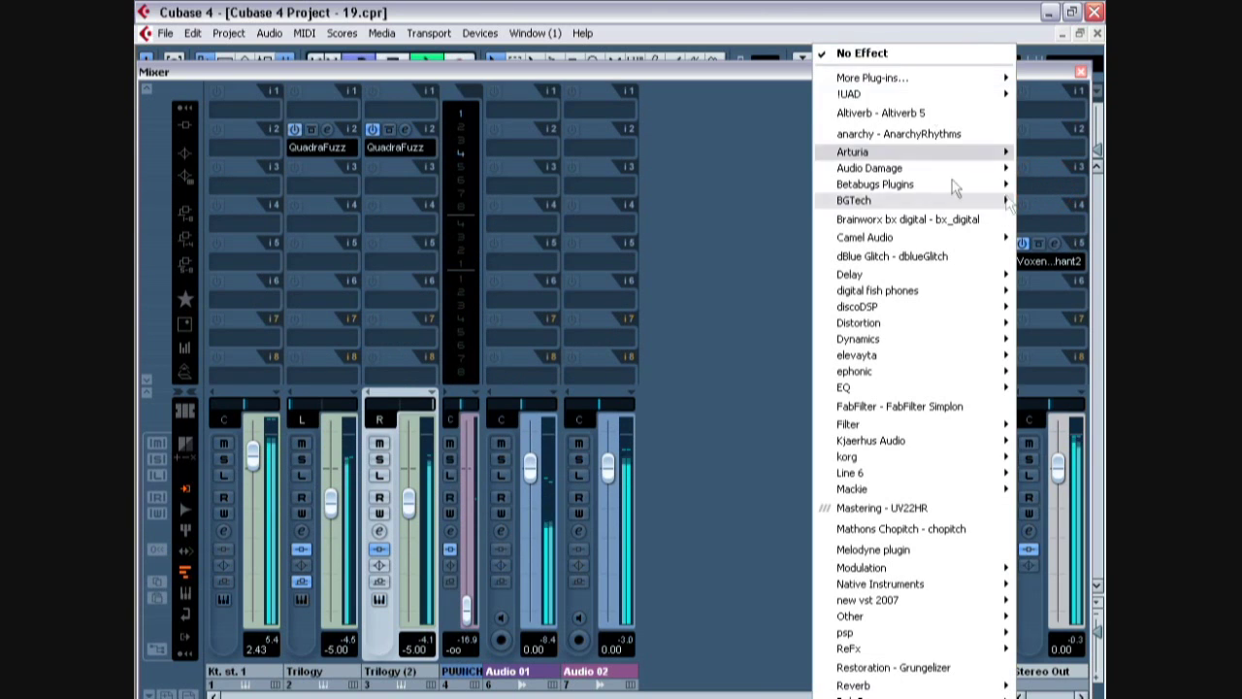
mouse_move(902, 78)
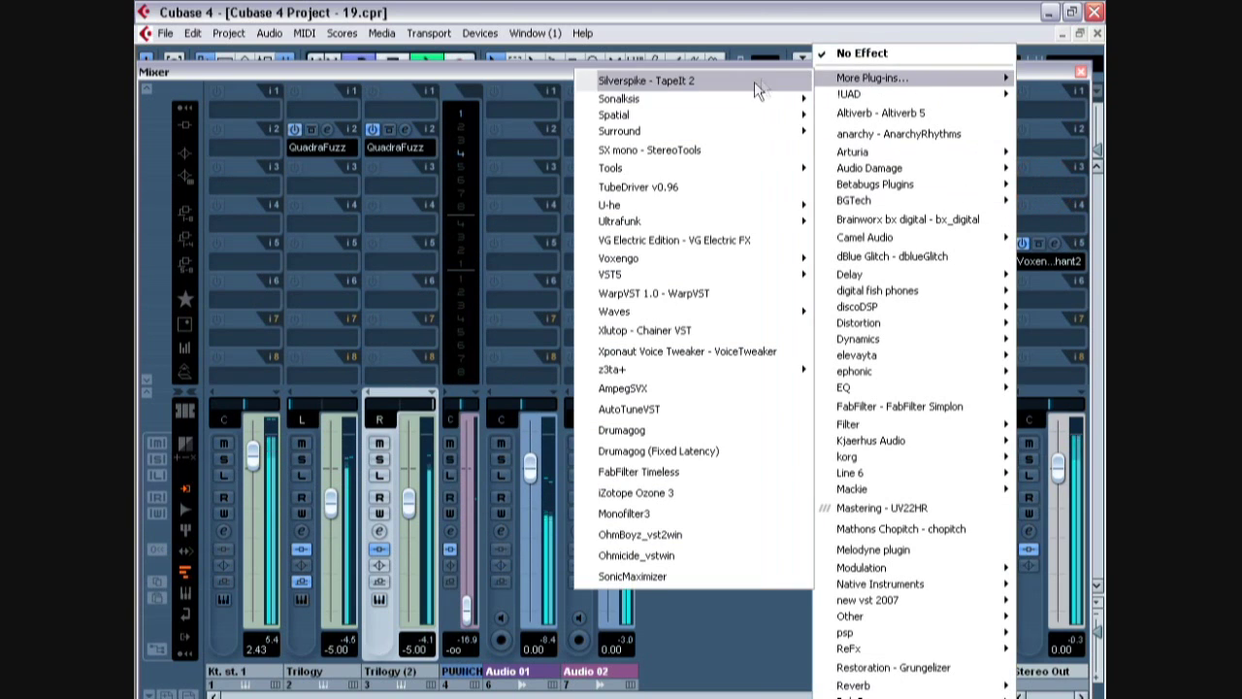
left_click(714, 151)
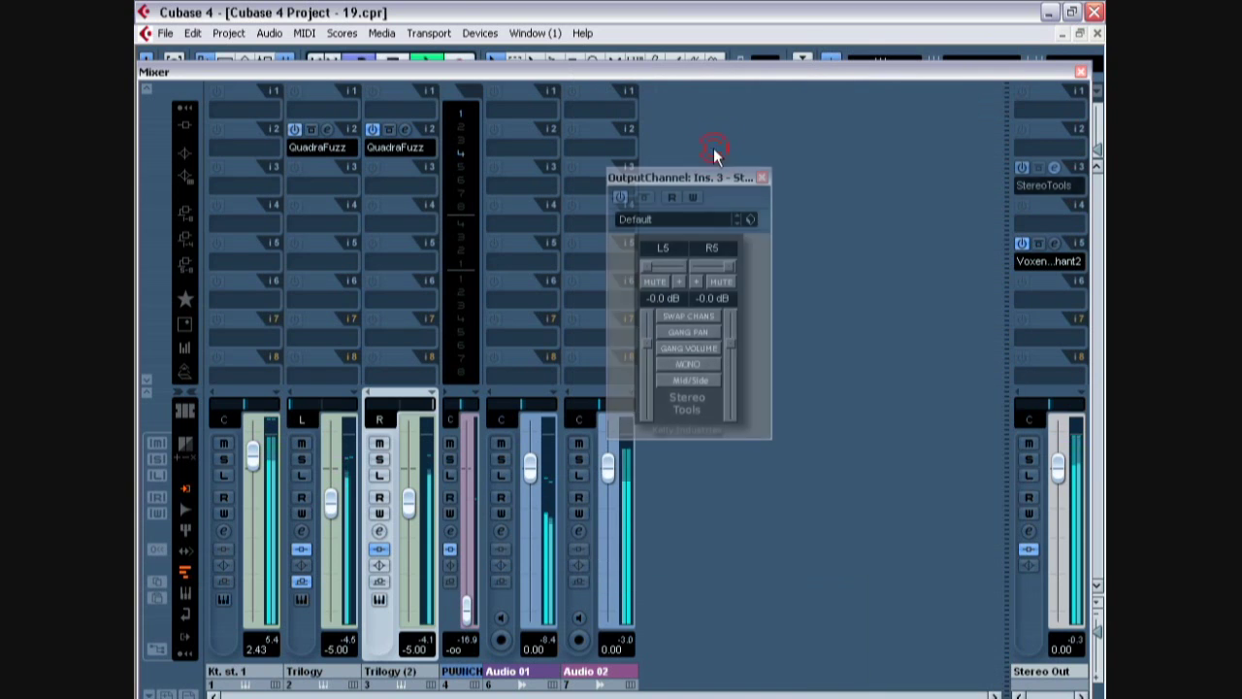
- Switch StereoTools on the stereo output to mono and open the Trilogy (2) instrument editor
left_click_drag(721, 183, 802, 202)
left_click(768, 384)
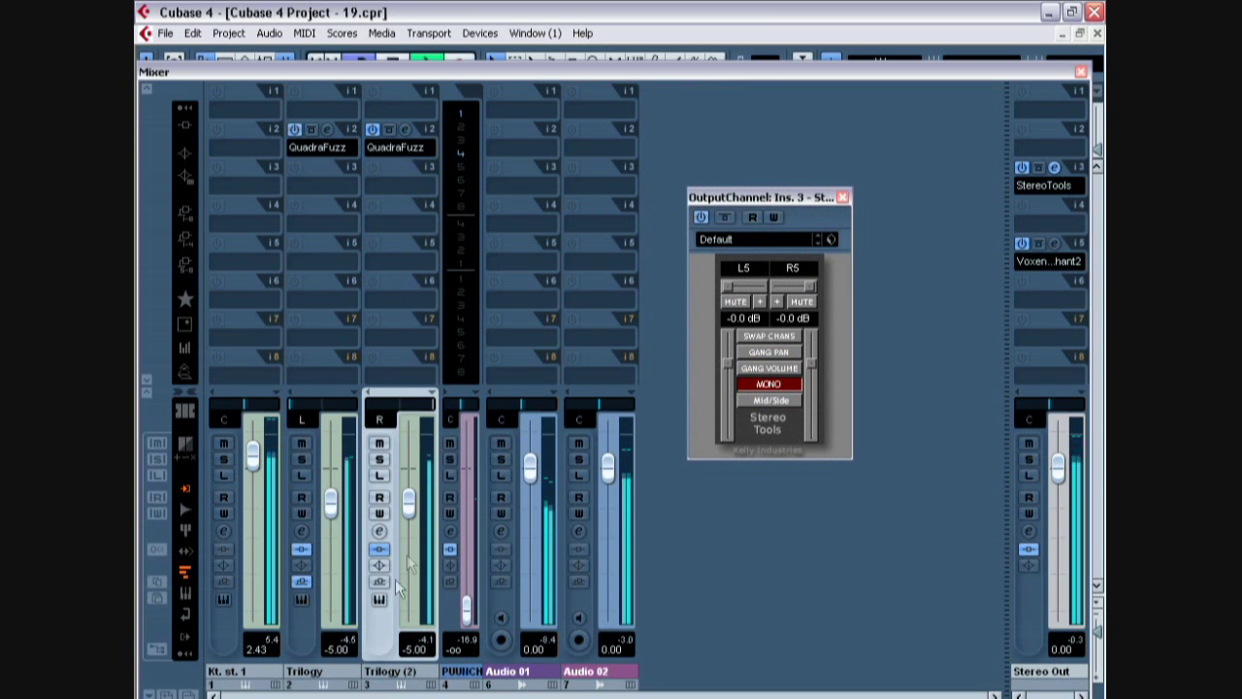
left_click_drag(777, 199, 970, 404)
left_click(379, 600)
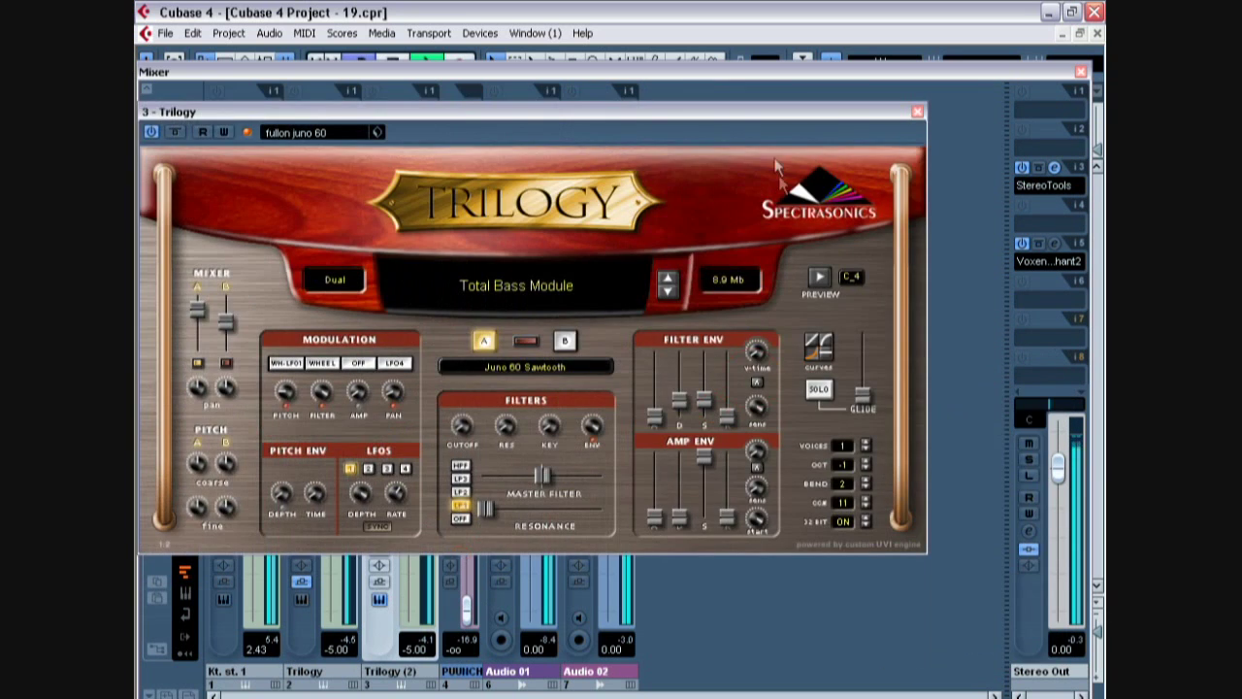
- Try low amp envelope start values such as 0.00 on Trilogy (2) while comparing mono and stereo output with StereoTools
right_click(802, 98)
left_click(801, 98)
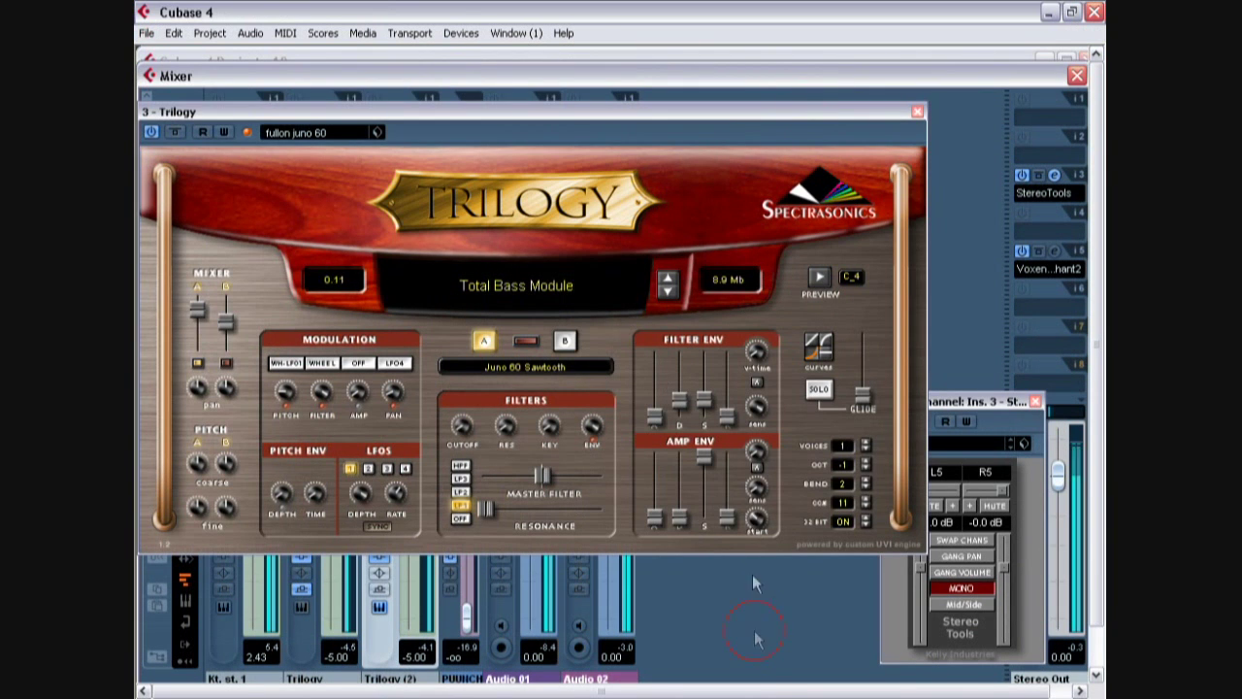
left_click(961, 588)
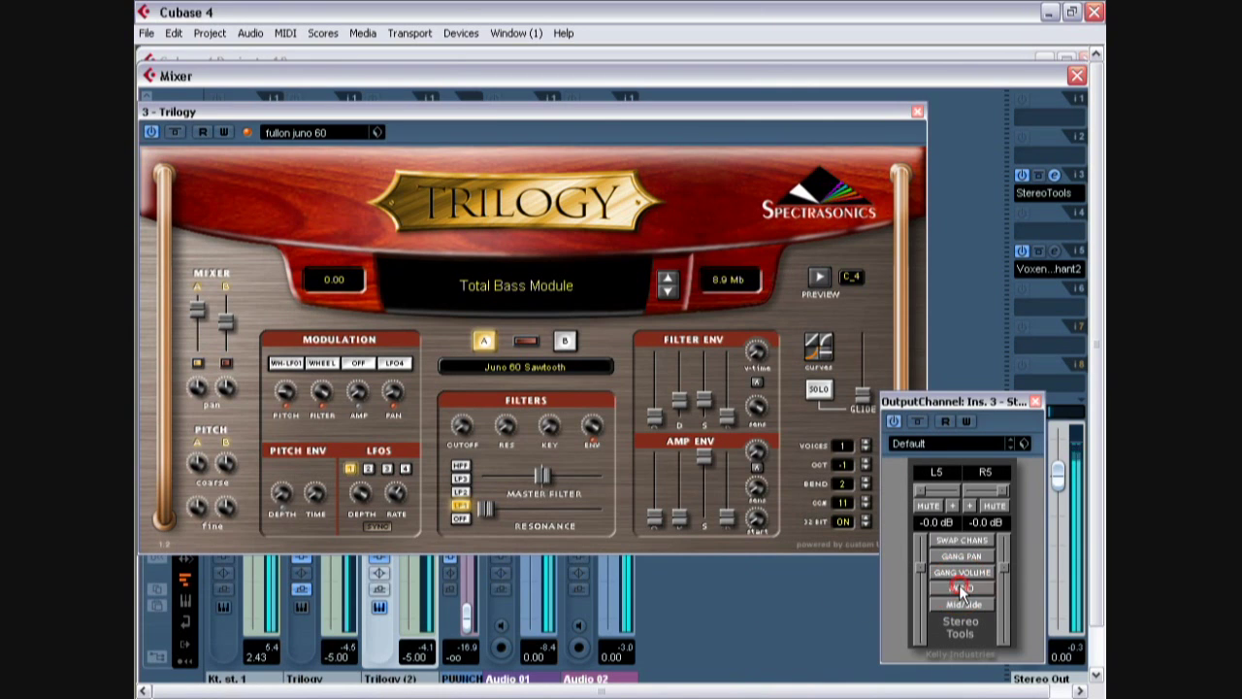
left_click(961, 588)
left_click(757, 518)
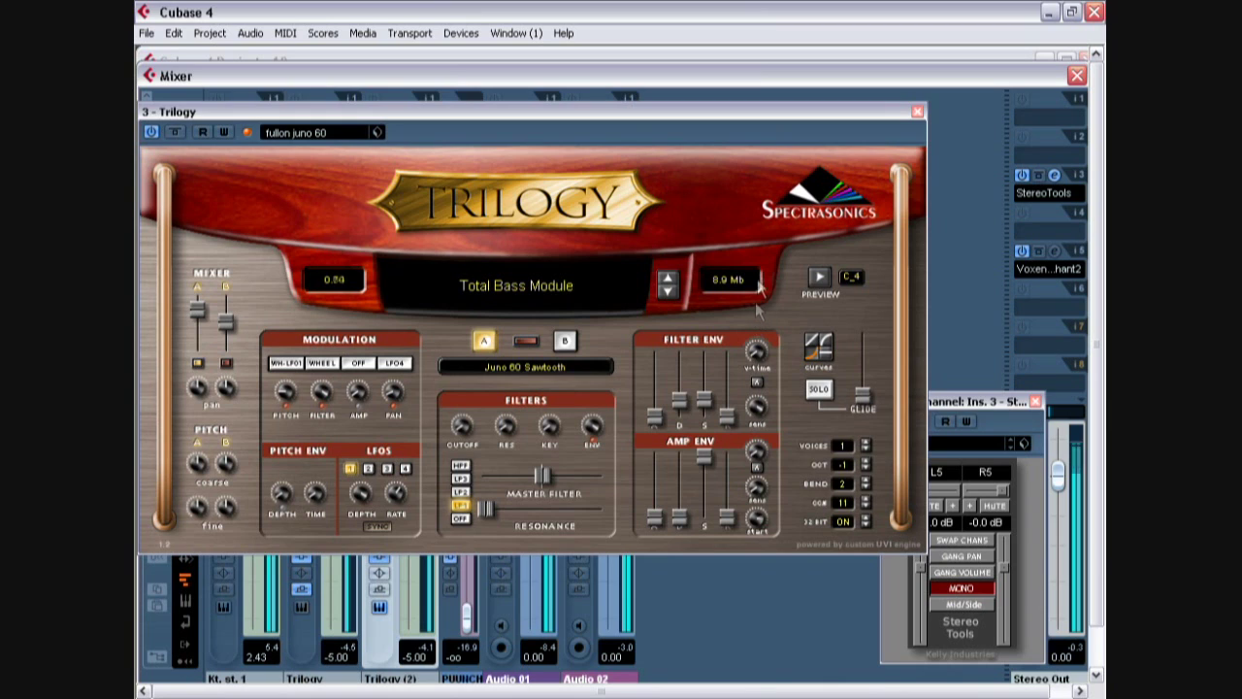
left_click_drag(761, 229, 762, 357)
left_click(960, 589)
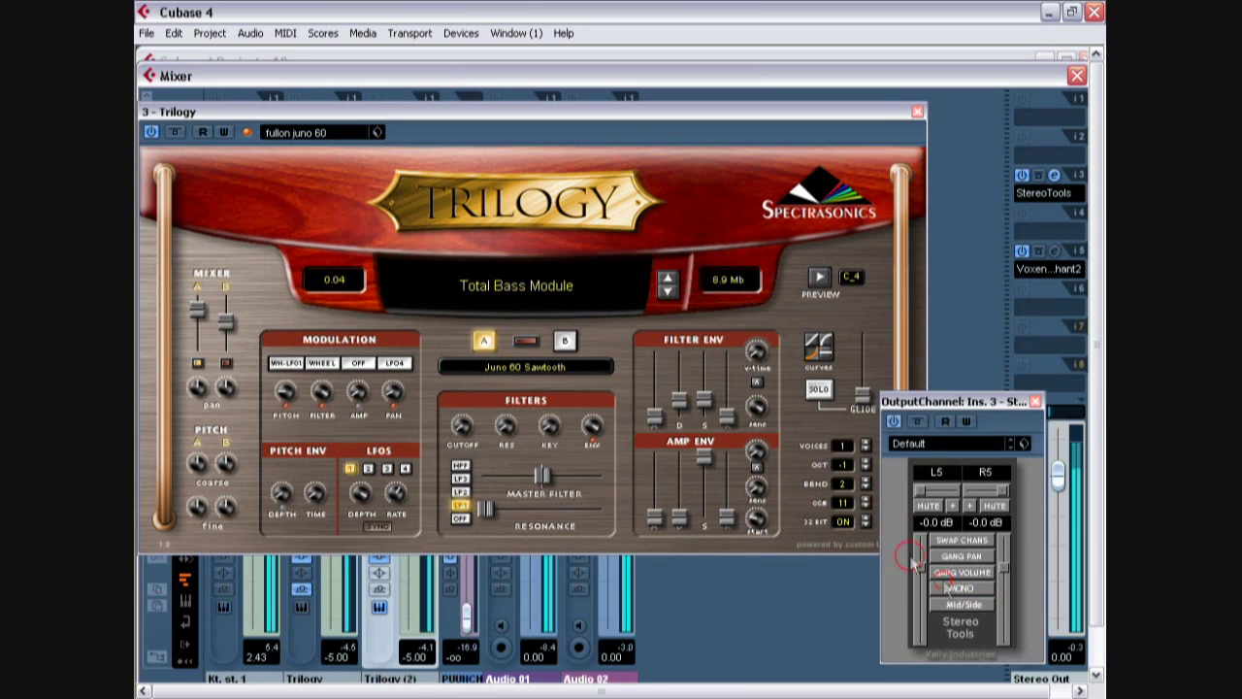
- Set the Trilogy (2) amp envelope start to 1.00, switch StereoTools back to mono and close both plug-in windows
left_click_drag(760, 527, 760, 170)
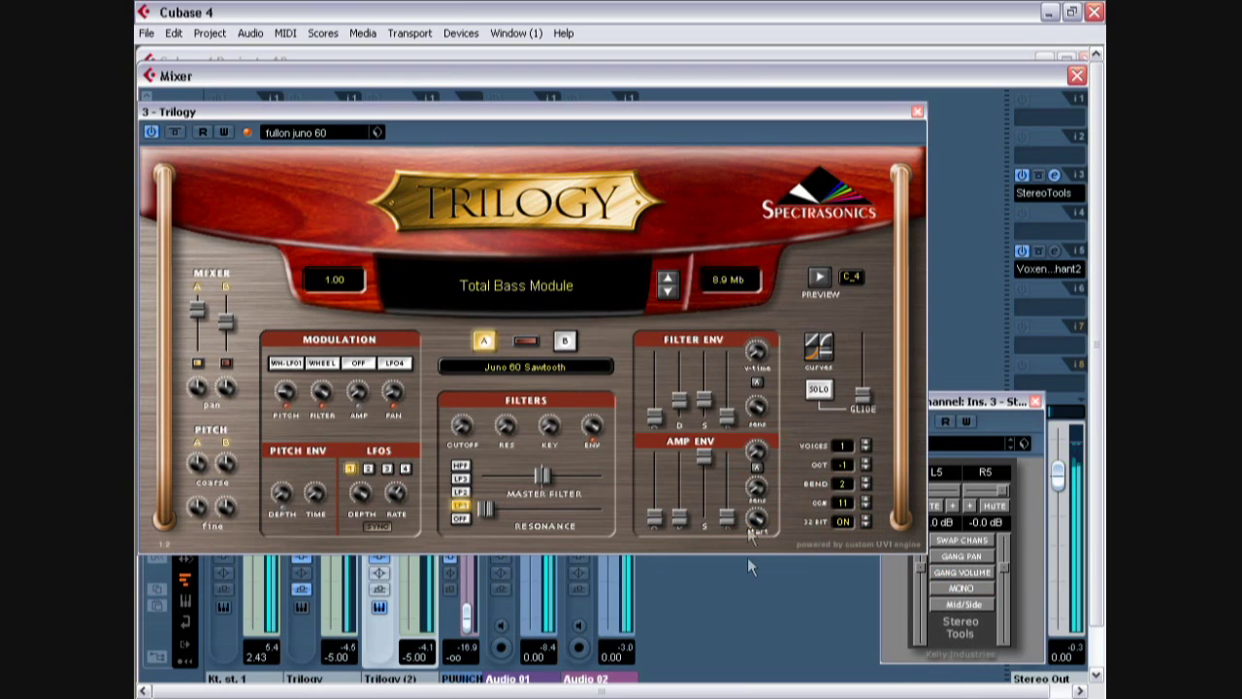
left_click(968, 590)
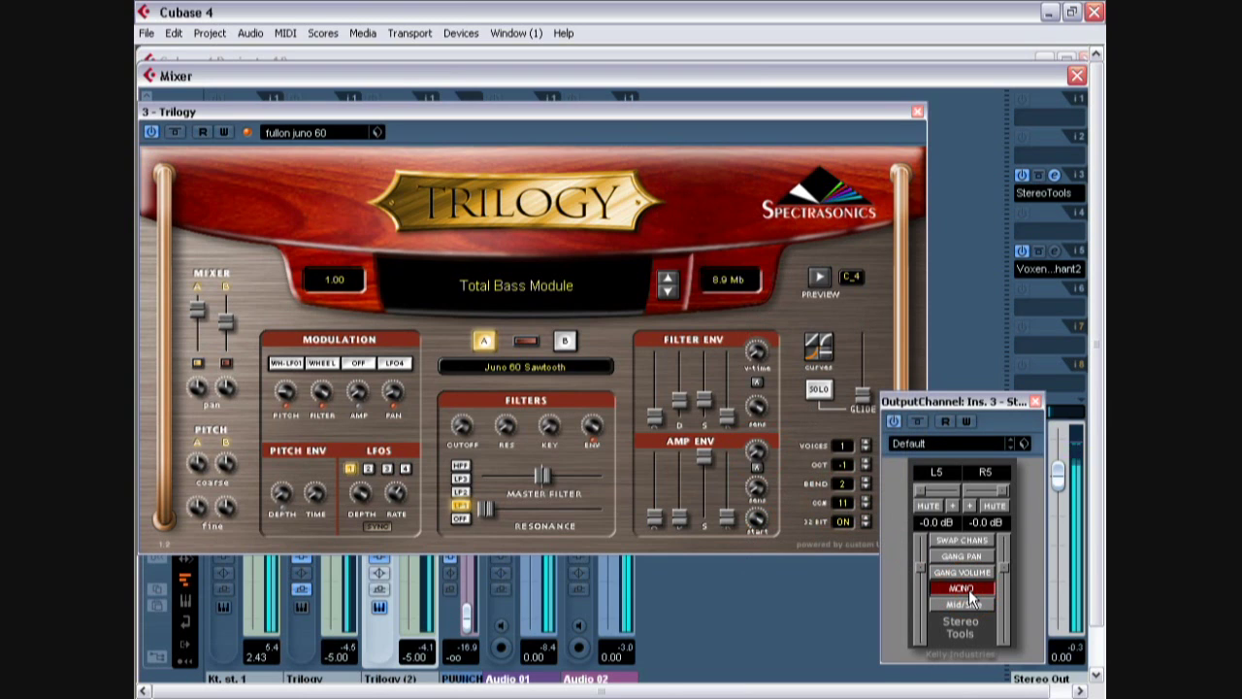
left_click(1036, 401)
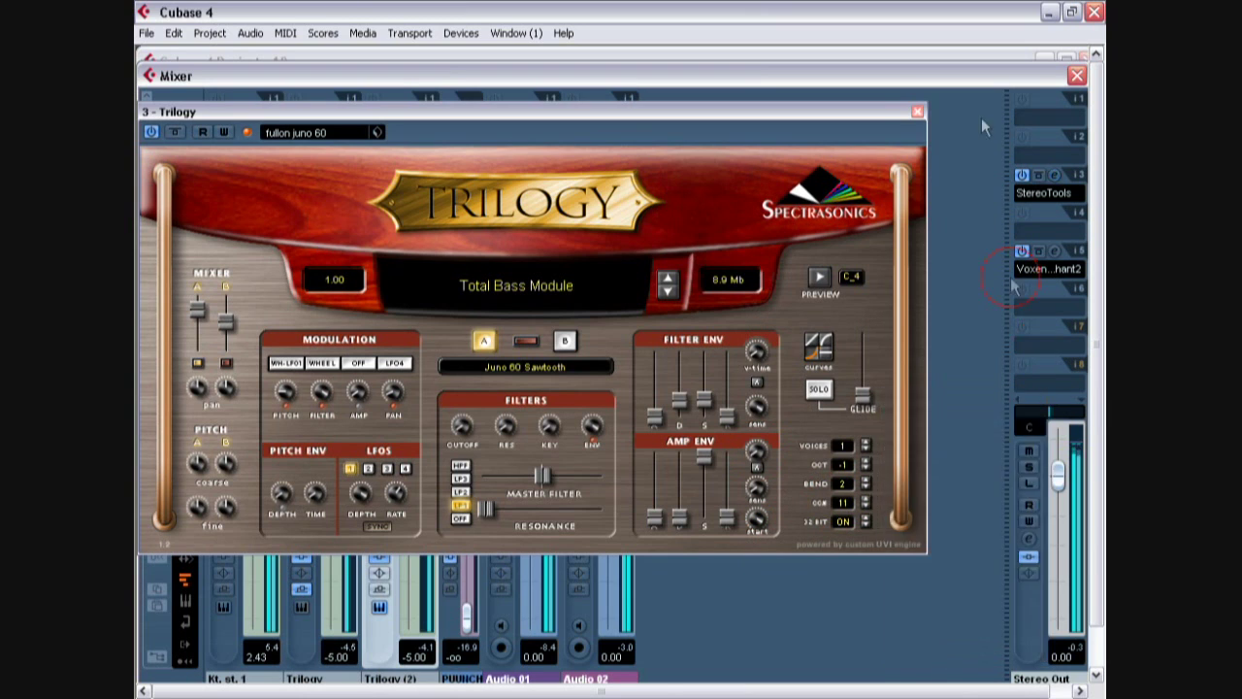
left_click(917, 113)
- Pull the Stereo Out level all the way down to -oo and close the mixer
left_click_drag(1055, 475, 1058, 615)
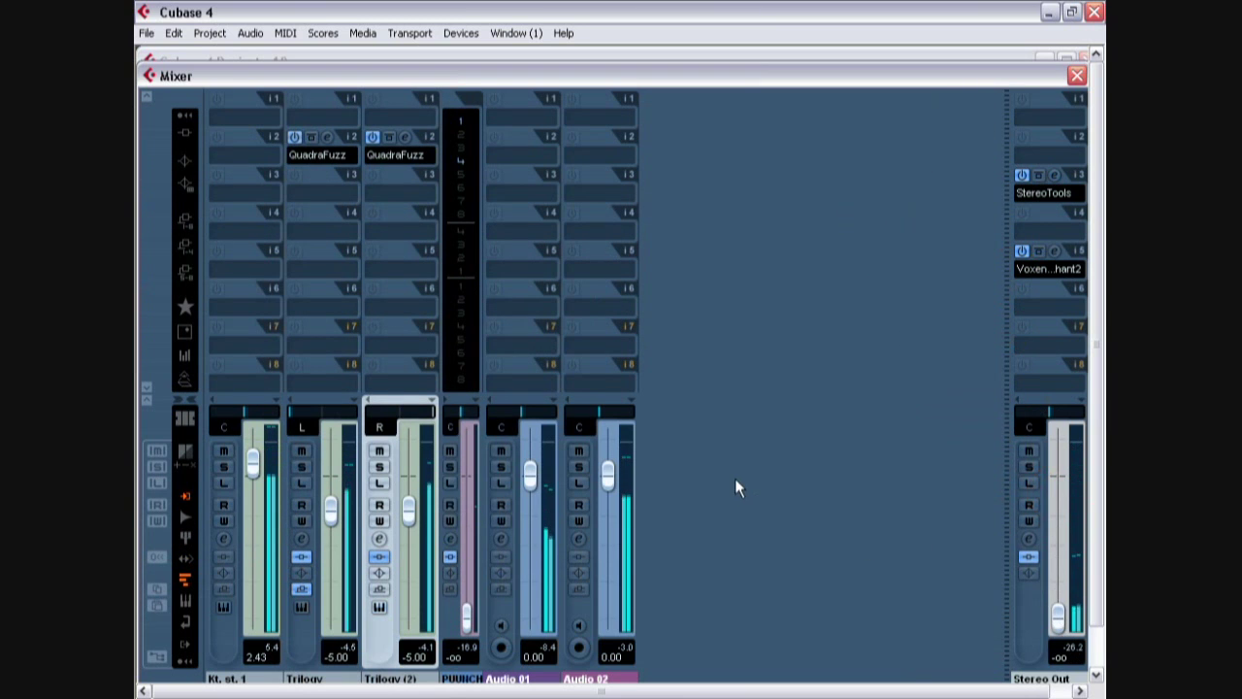
key("F3")
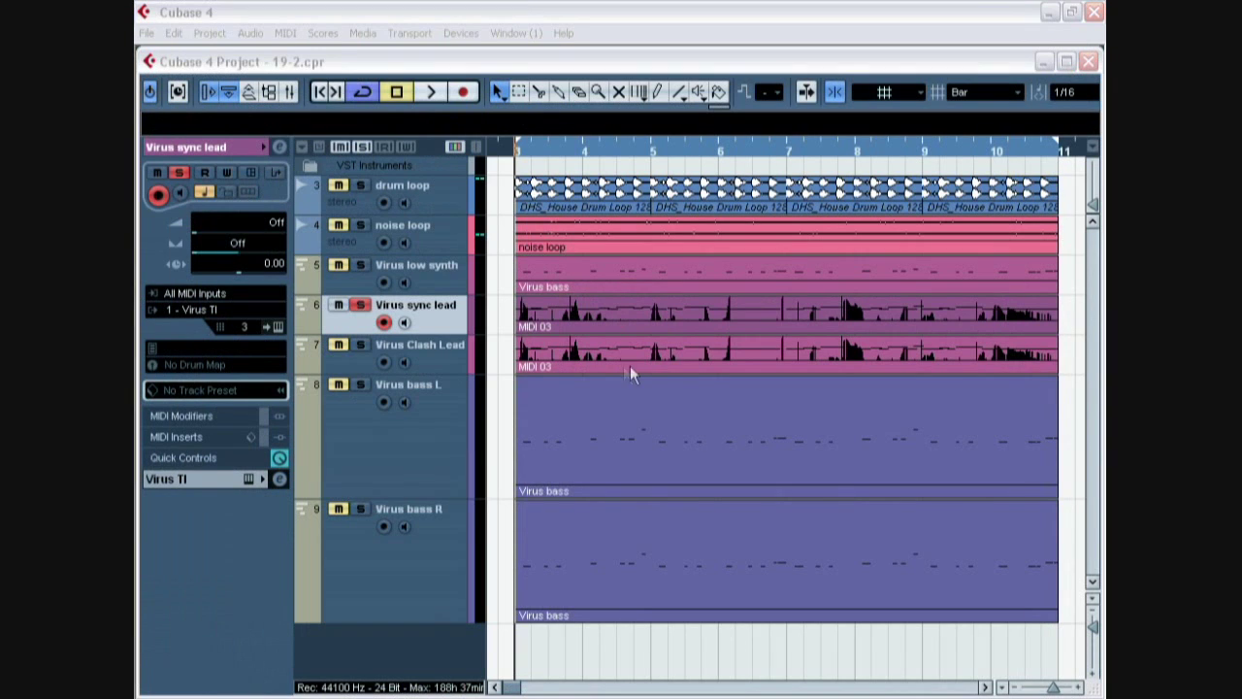
- Play the soloed Virus sync lead and examine its stereo image in the Stereo Out PAZ Analyzer with the peaks cleared
key("space")
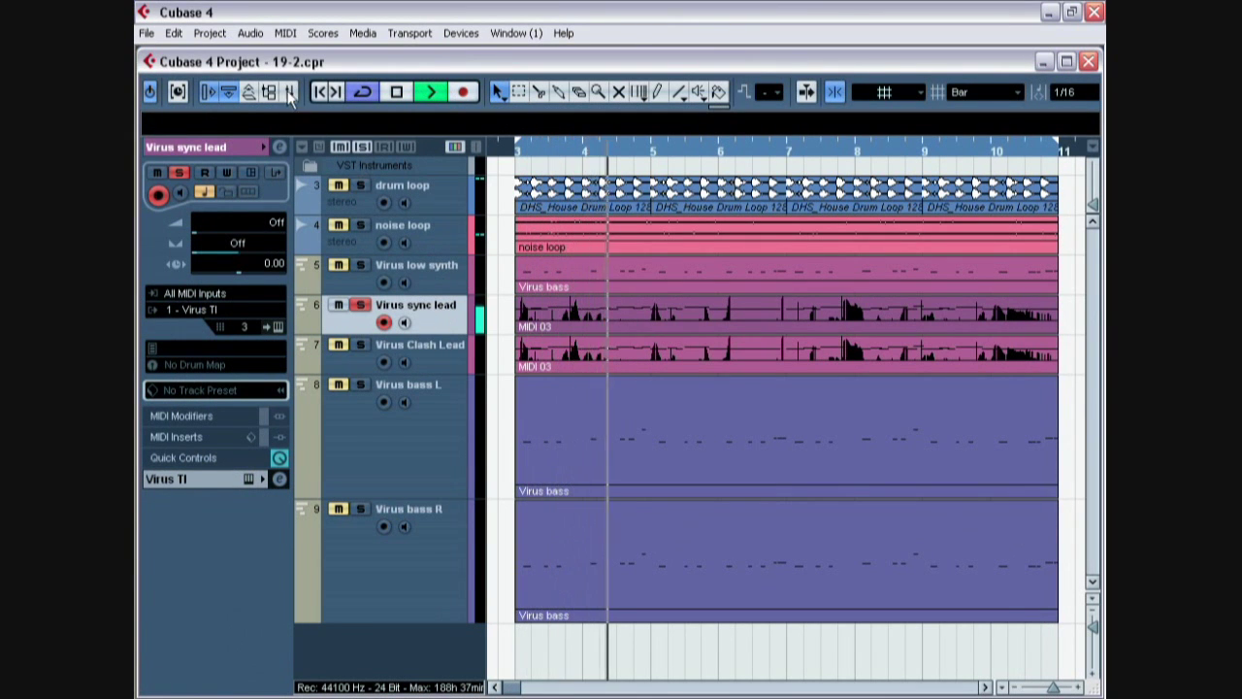
key("F3")
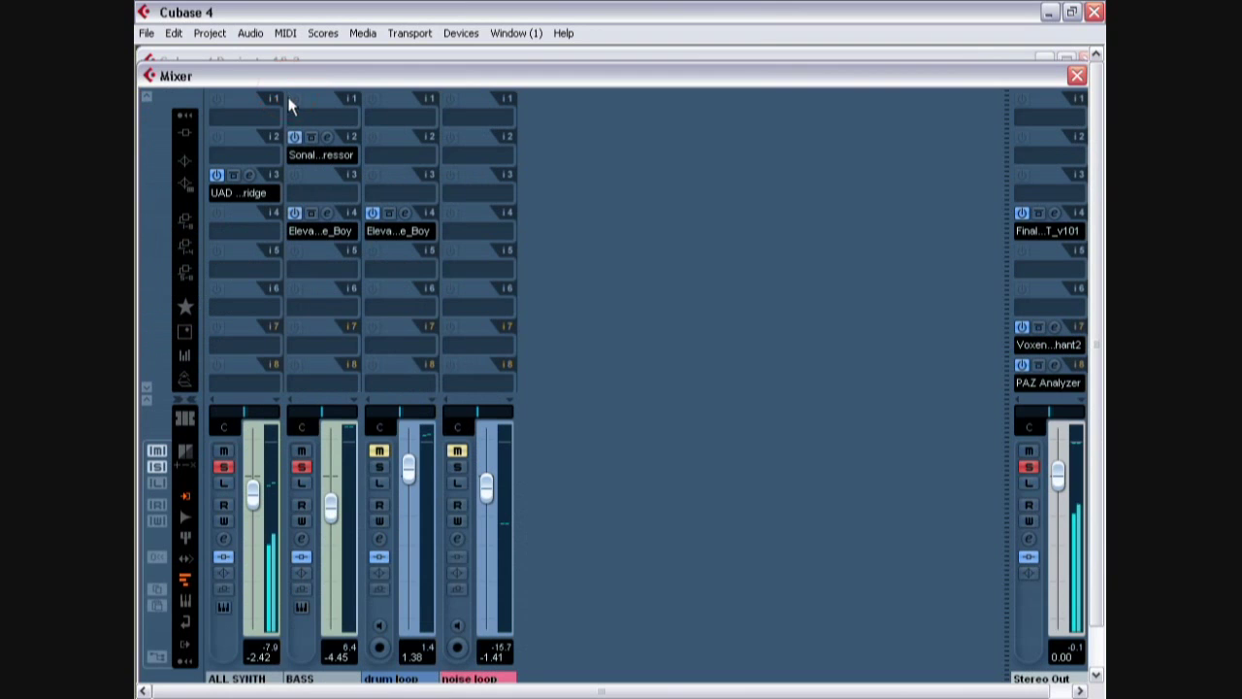
left_click(1055, 364)
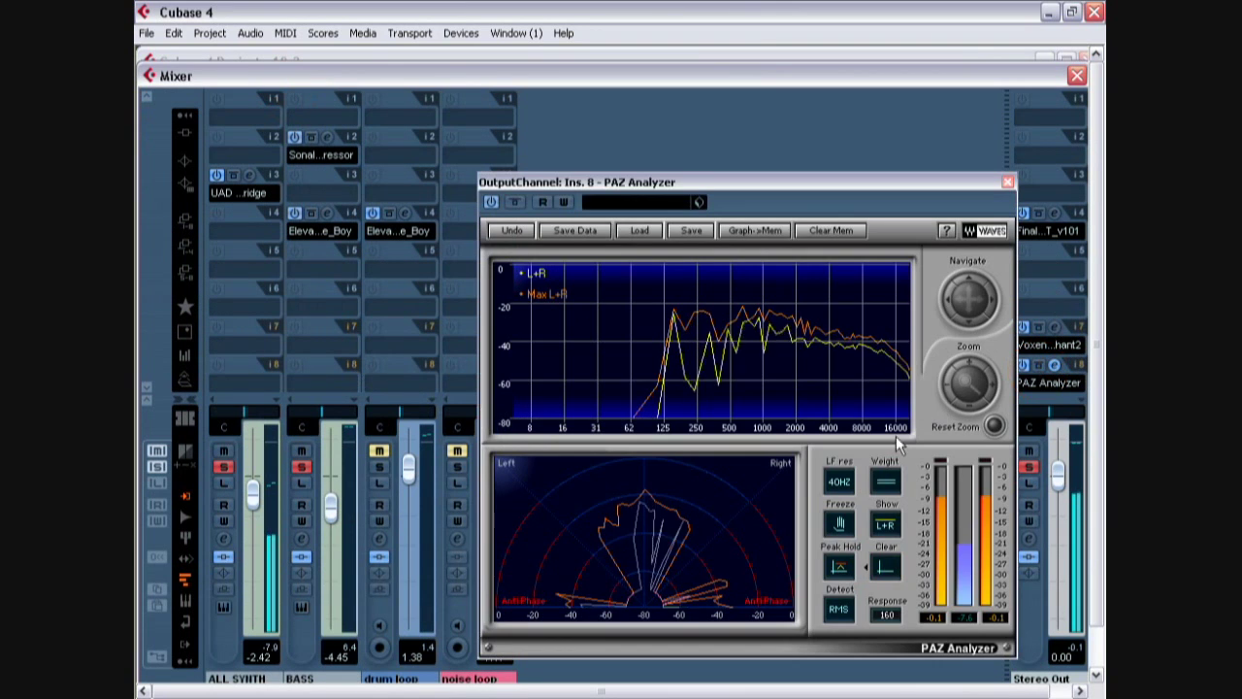
left_click(885, 566)
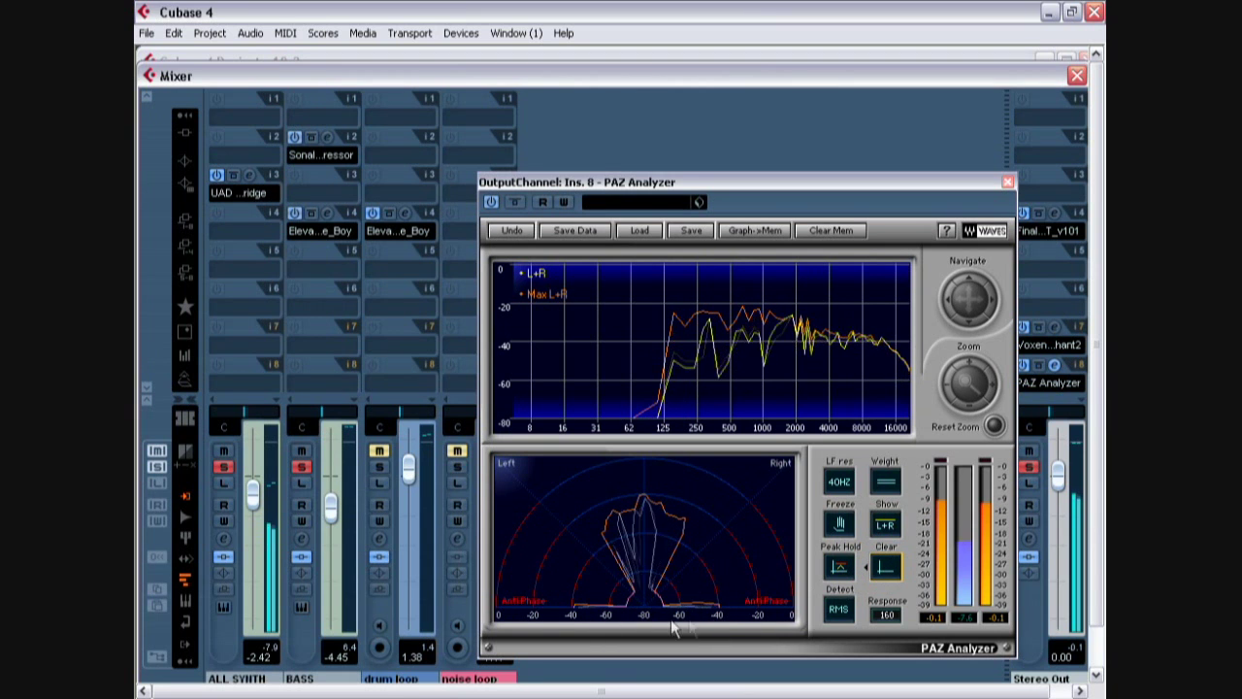
- Switch the ALL SYNTH channel to the Stereo Dual Panner, narrow it to L59 and R59, and clear the analyzer peaks
right_click(236, 416)
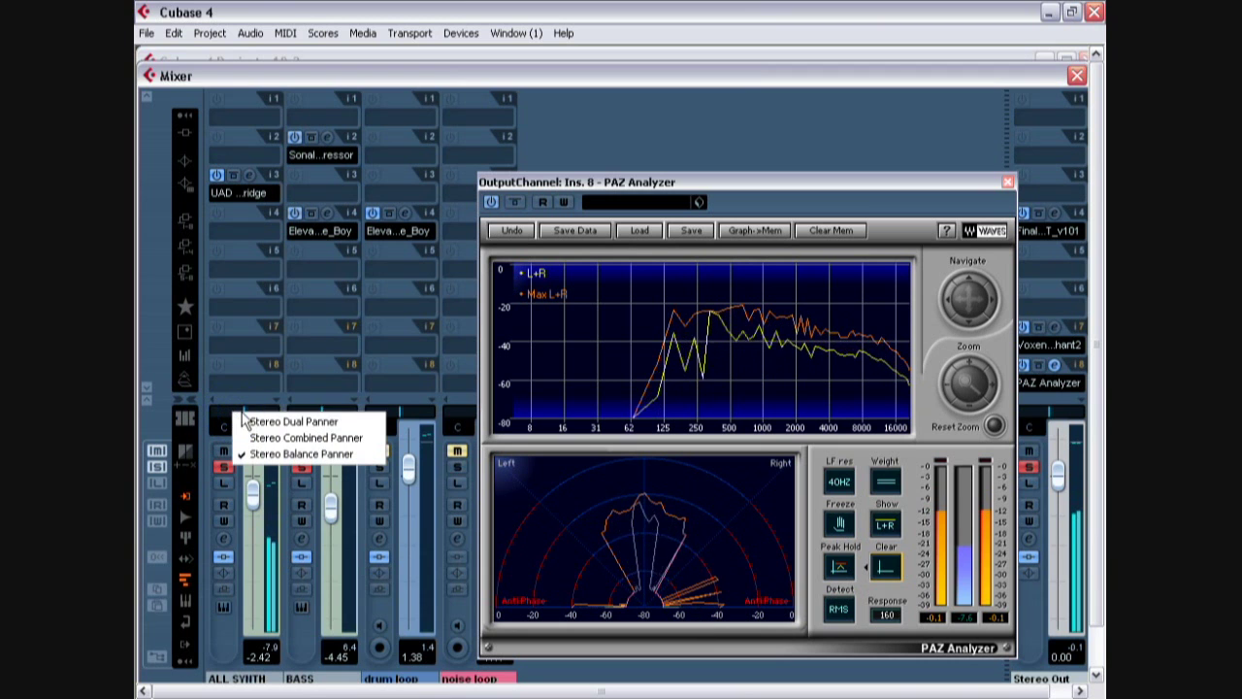
left_click(344, 422)
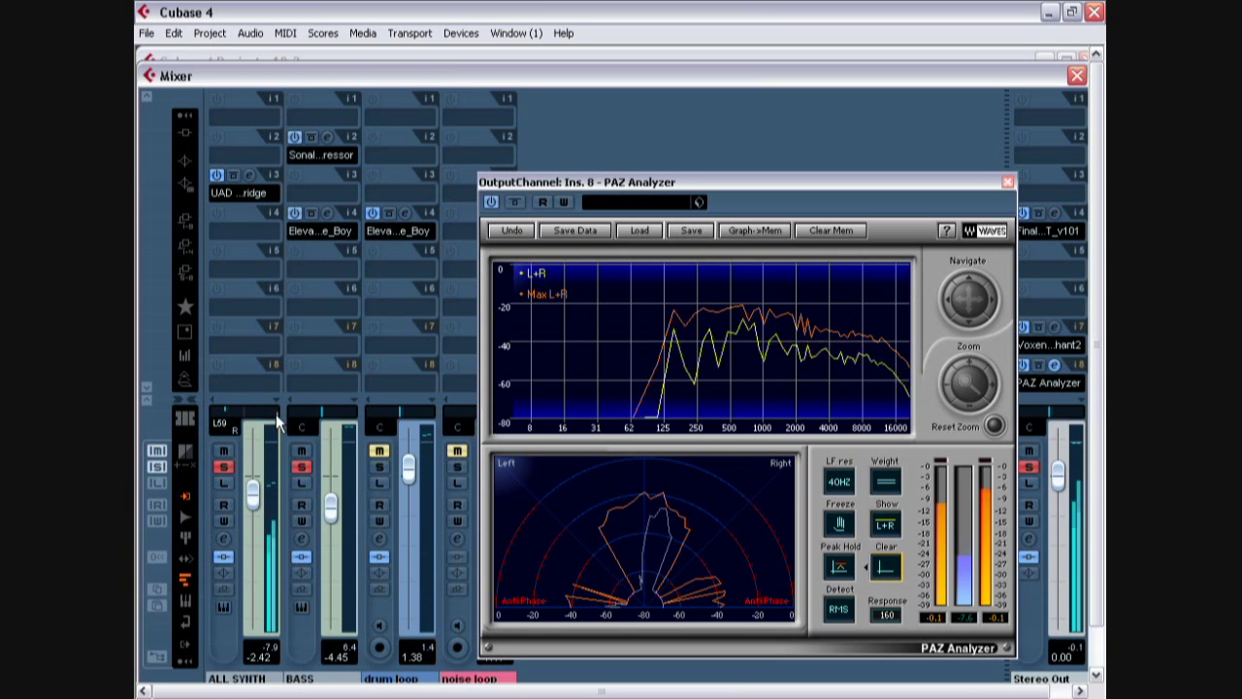
left_click_drag(272, 416, 264, 412)
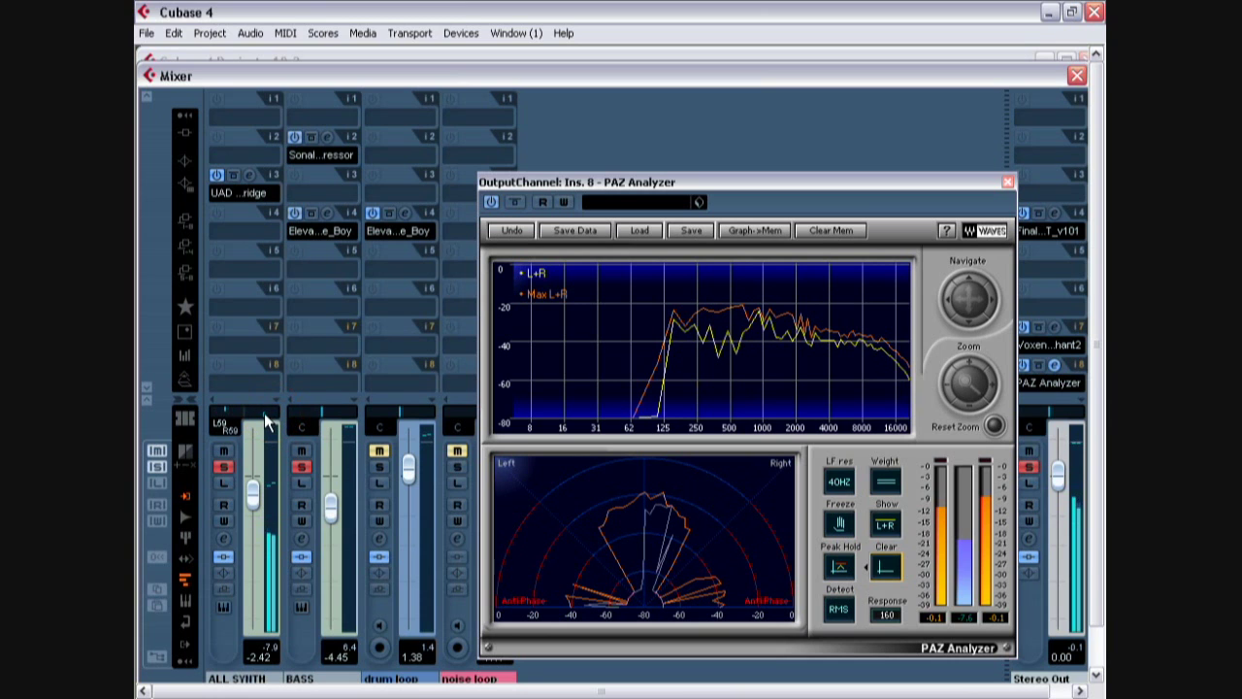
left_click(883, 568)
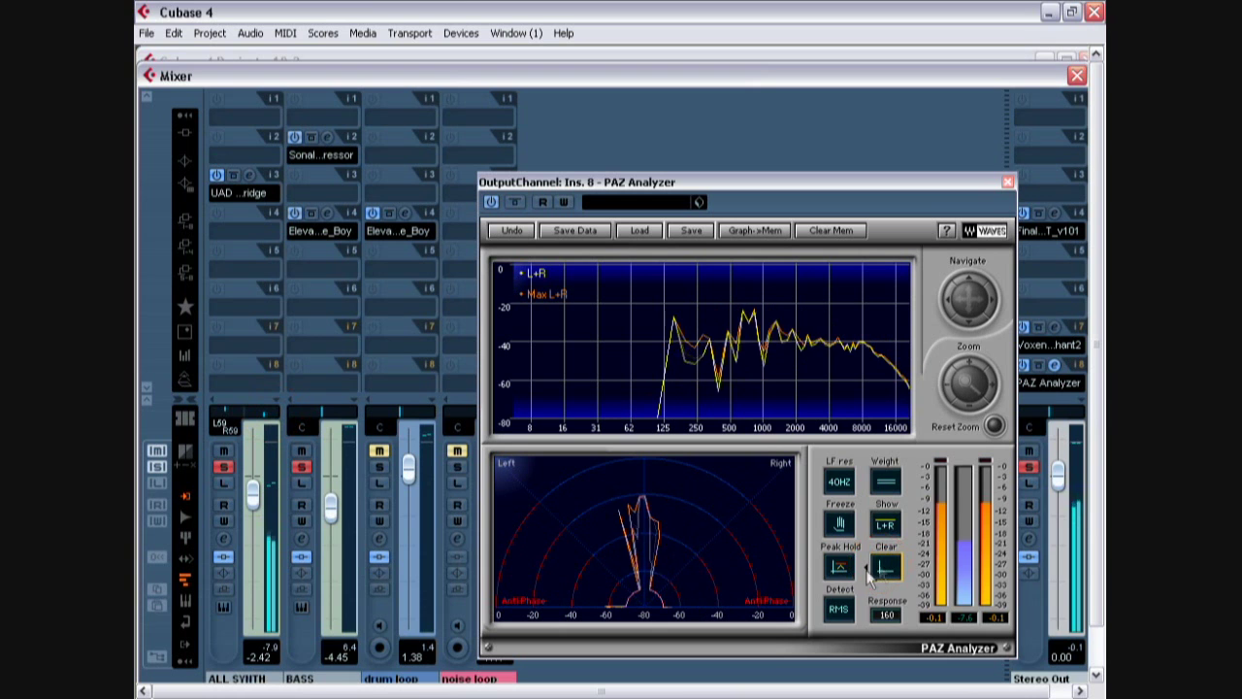
- Narrow the ALL SYNTH dual panner to L40 and R40 and clear the PAZ Analyzer peaks
left_click(228, 425)
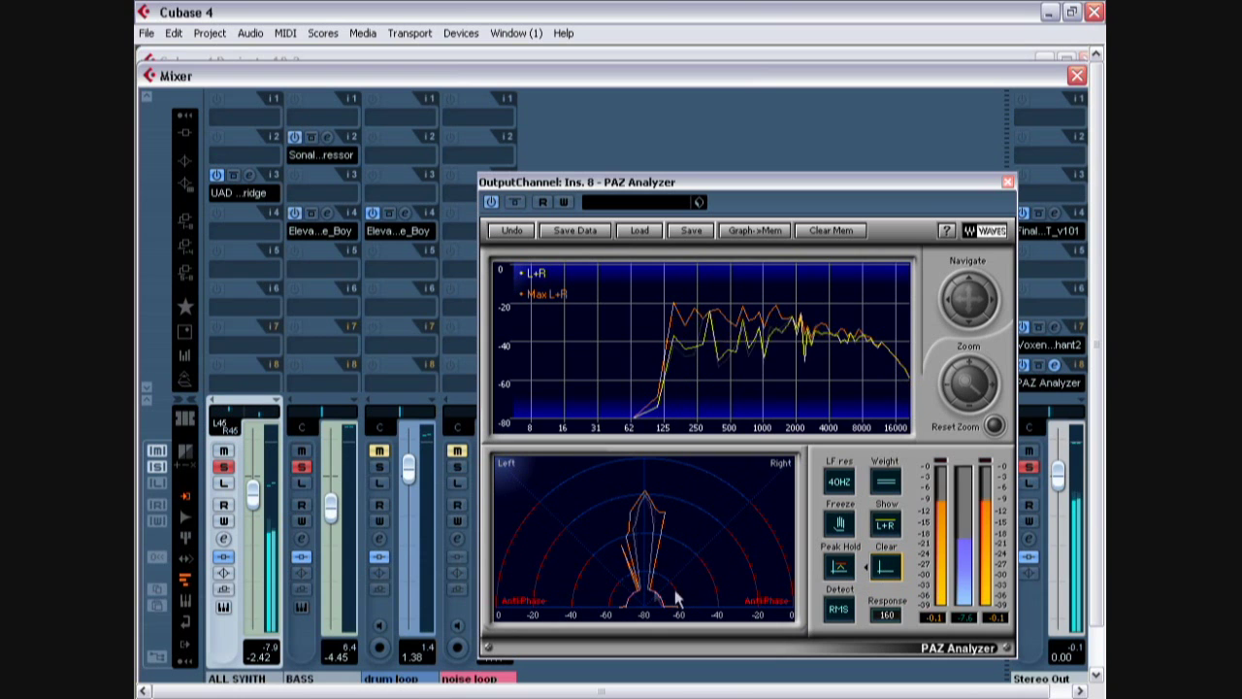
left_click(241, 431)
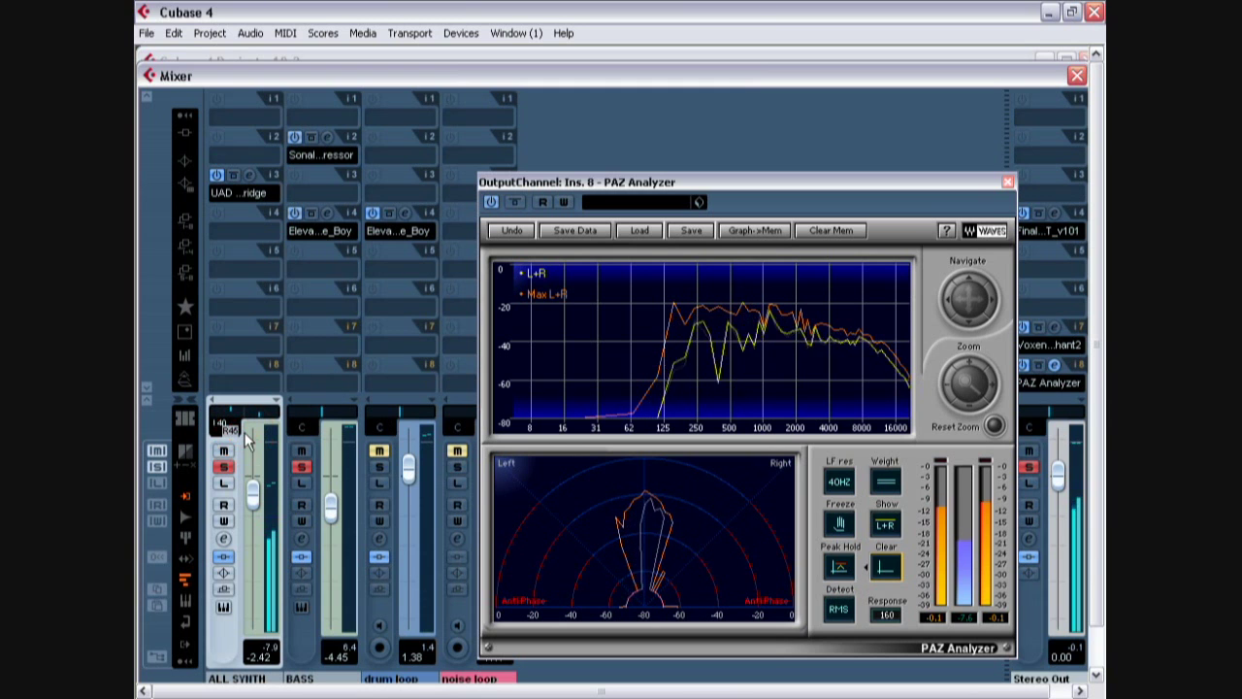
left_click_drag(245, 432, 250, 427)
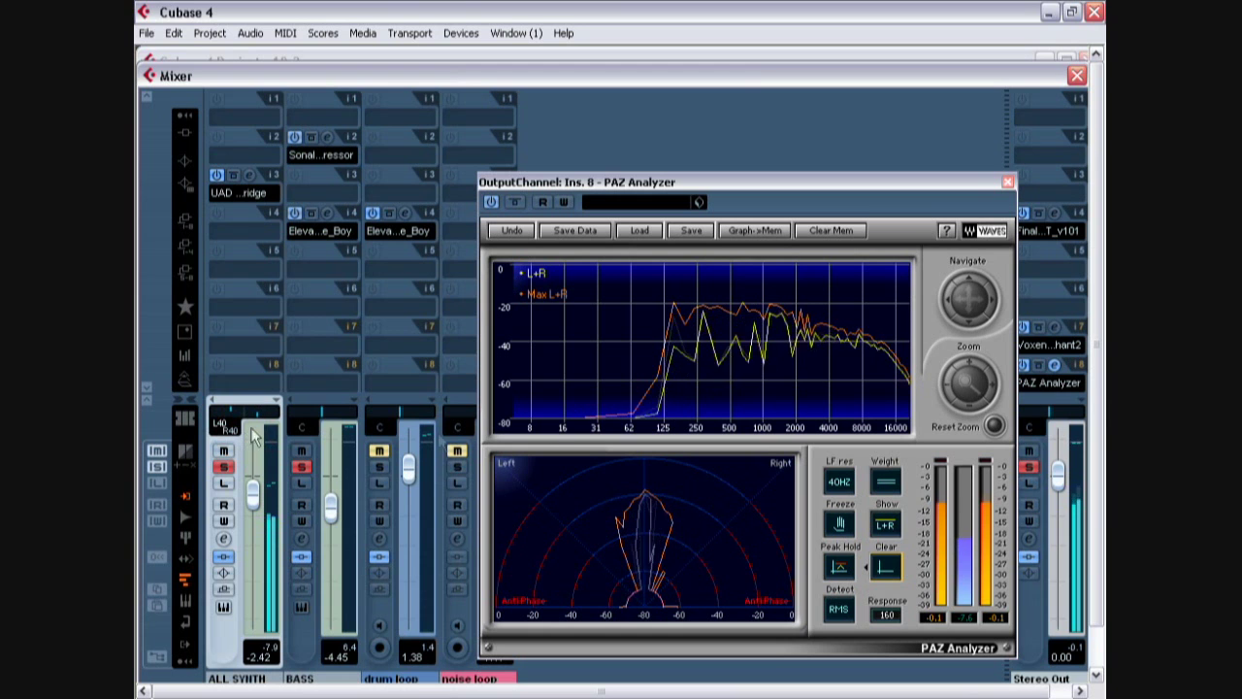
left_click(889, 569)
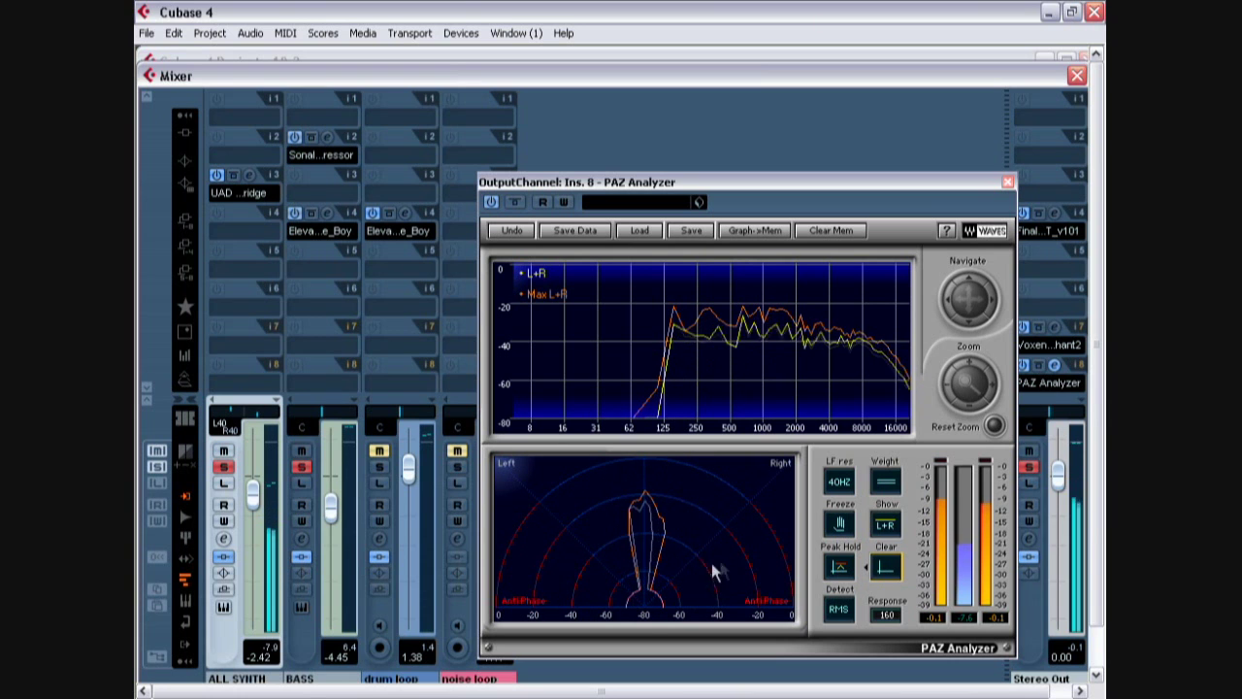
- Return the ALL SYNTH channel to the Stereo Balance Panner and restart playback
right_click(262, 408)
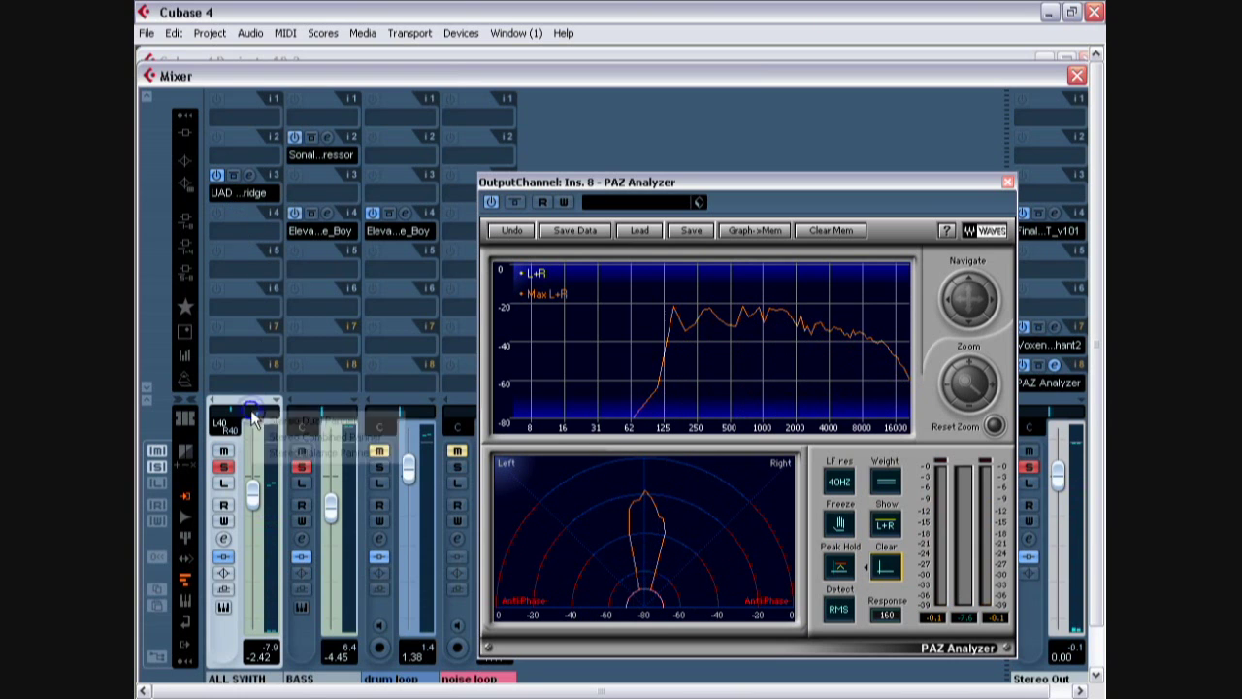
left_click(296, 450)
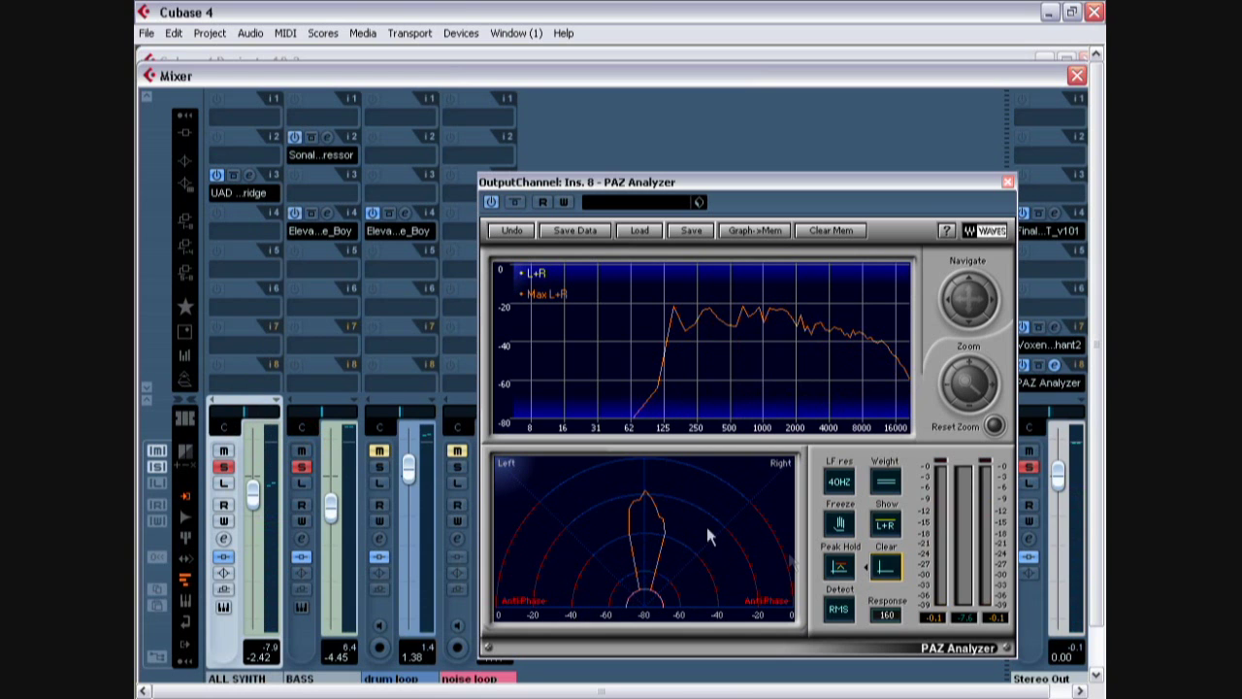
key("space")
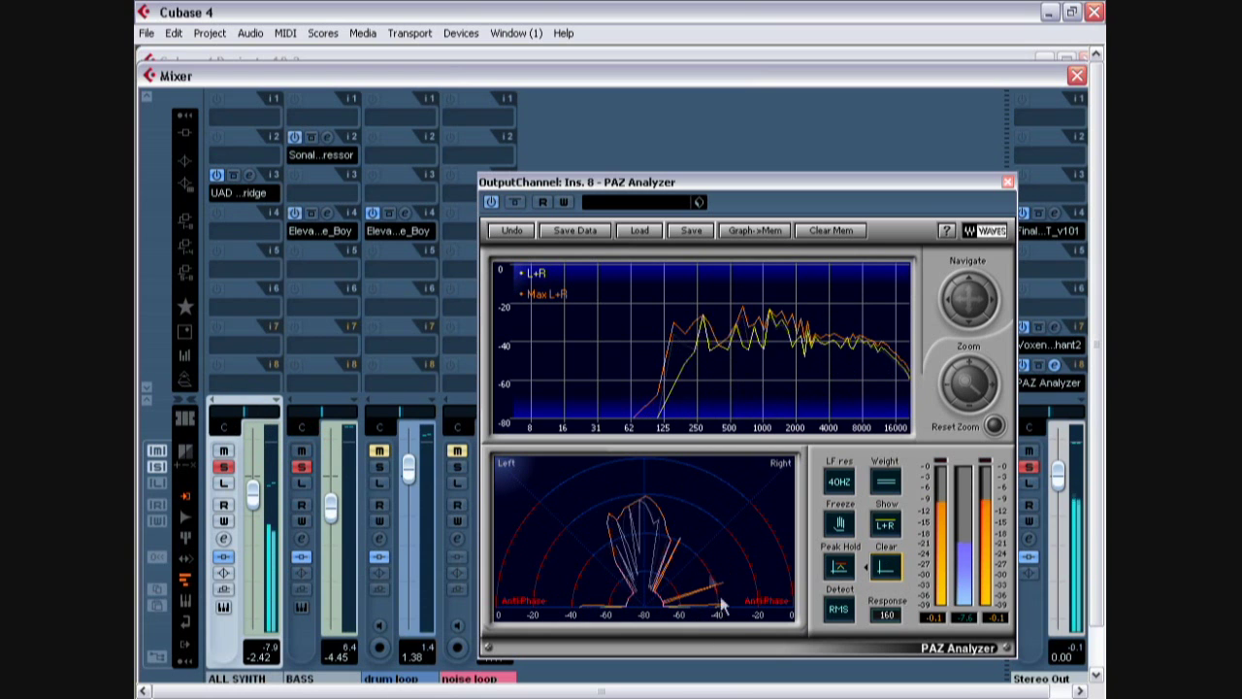
- Insert the Waves S1-Imager stereo plug-in in slot 6 of ALL SYNTH and move its window clear of the analyzer's stereo image
left_click(239, 304)
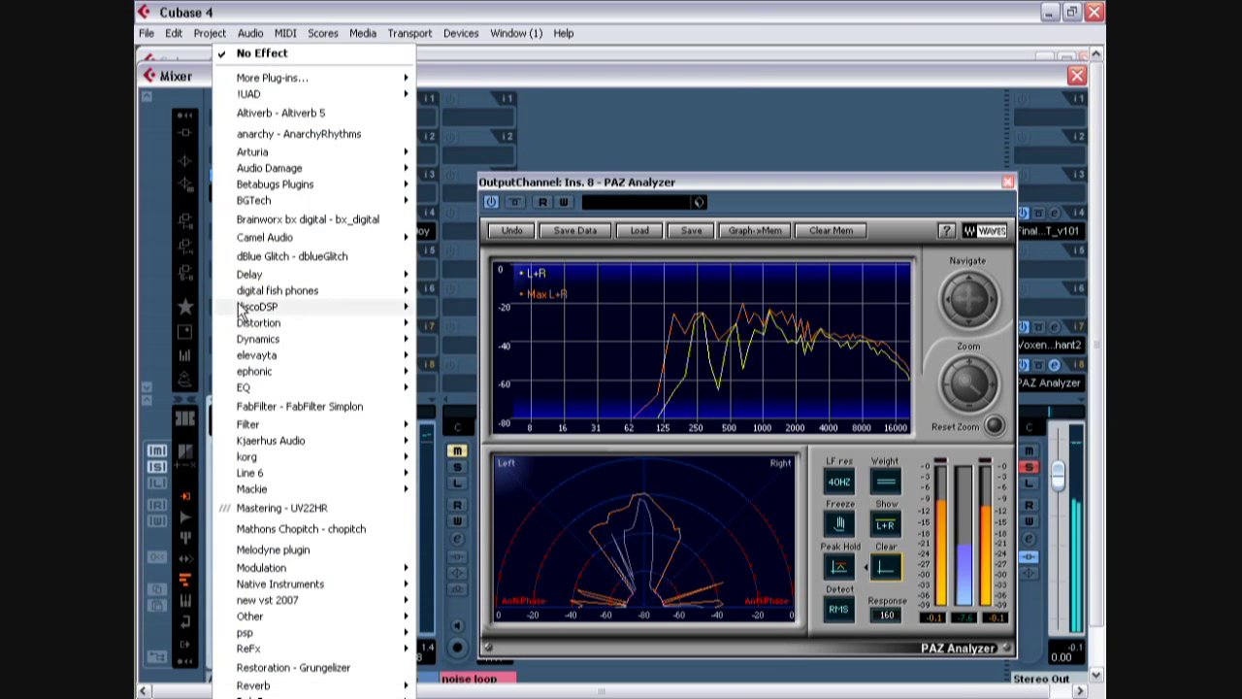
mouse_move(333, 82)
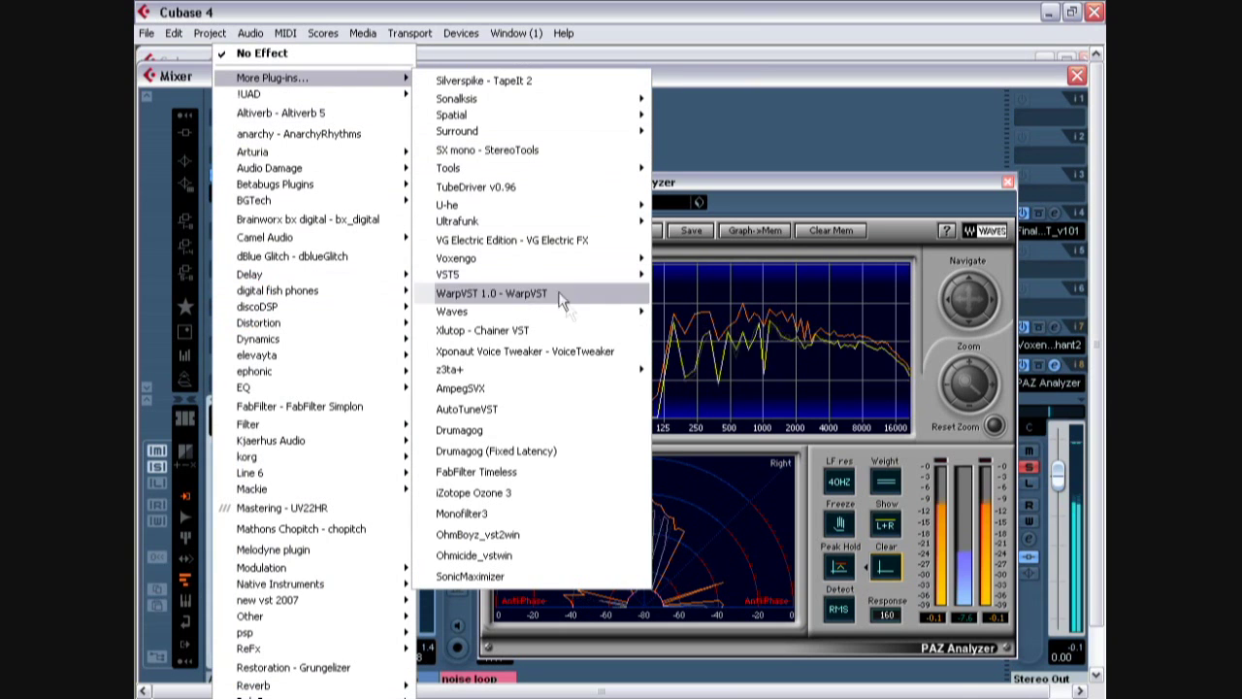
mouse_move(609, 311)
mouse_move(694, 350)
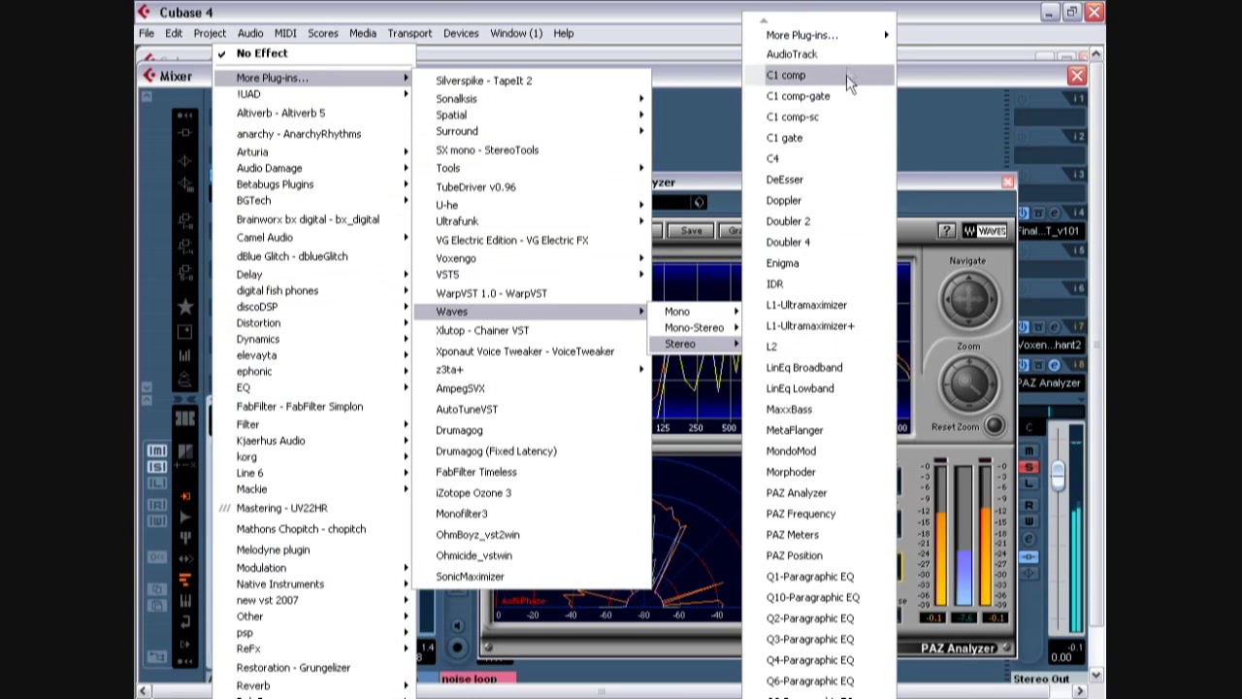
mouse_move(853, 35)
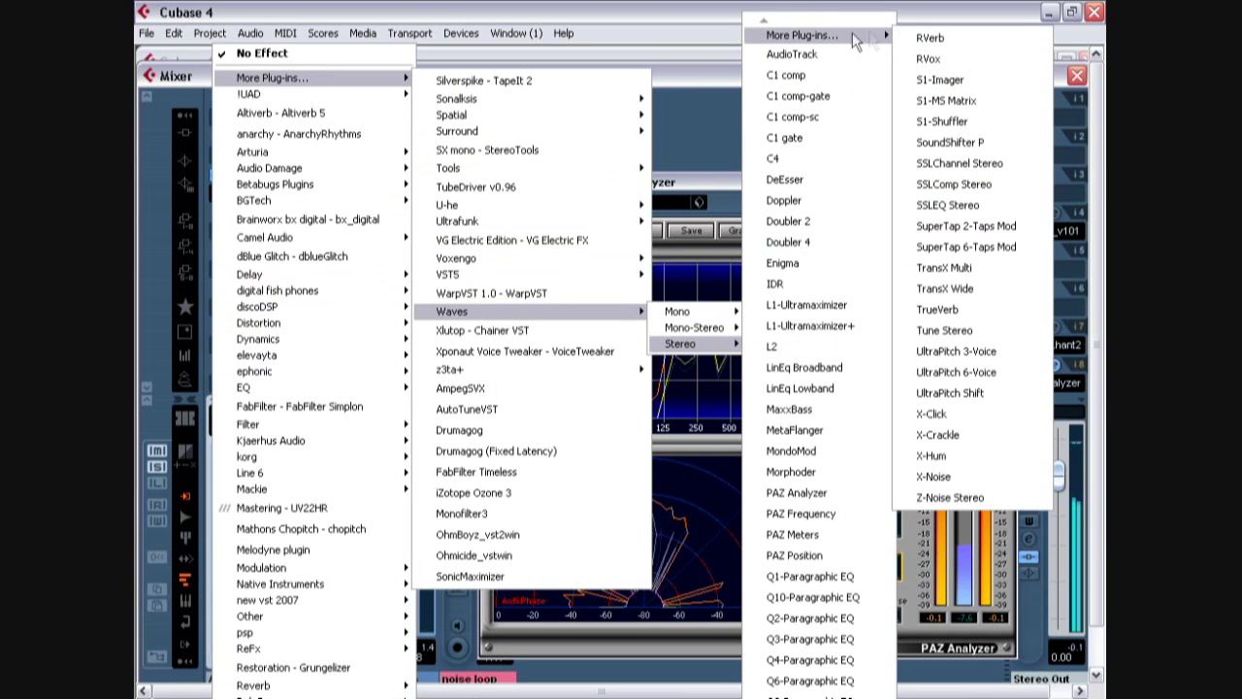
left_click(967, 79)
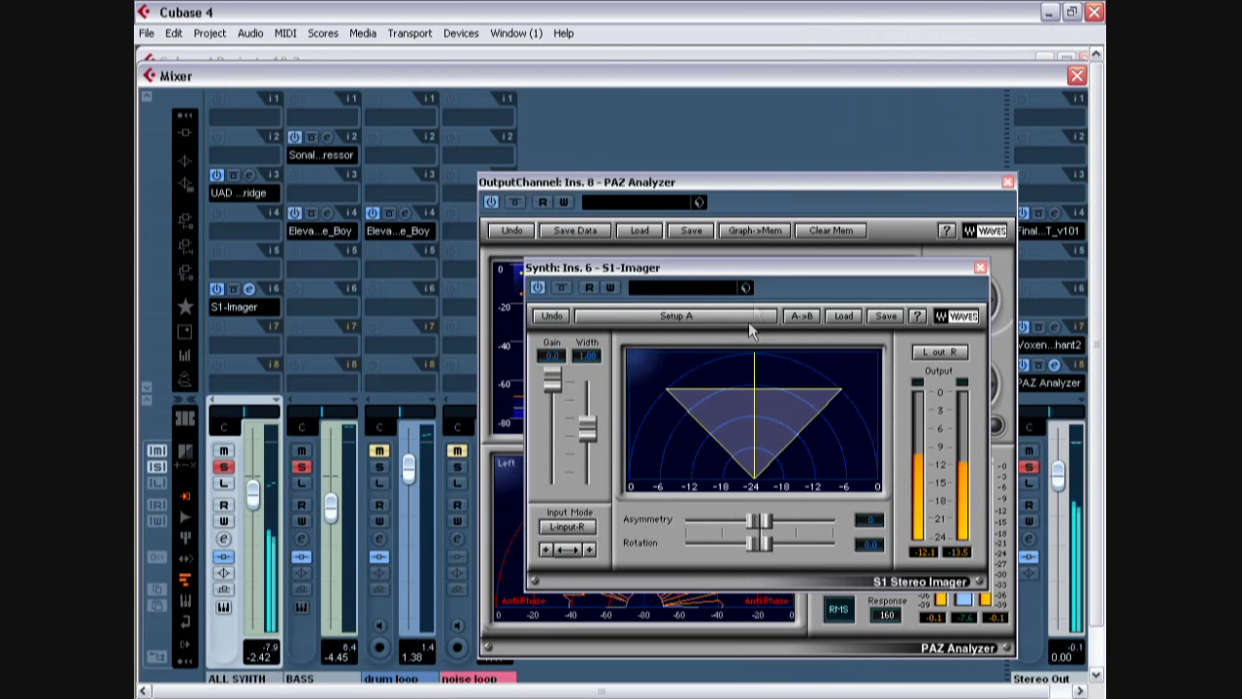
left_click_drag(766, 272, 535, 111)
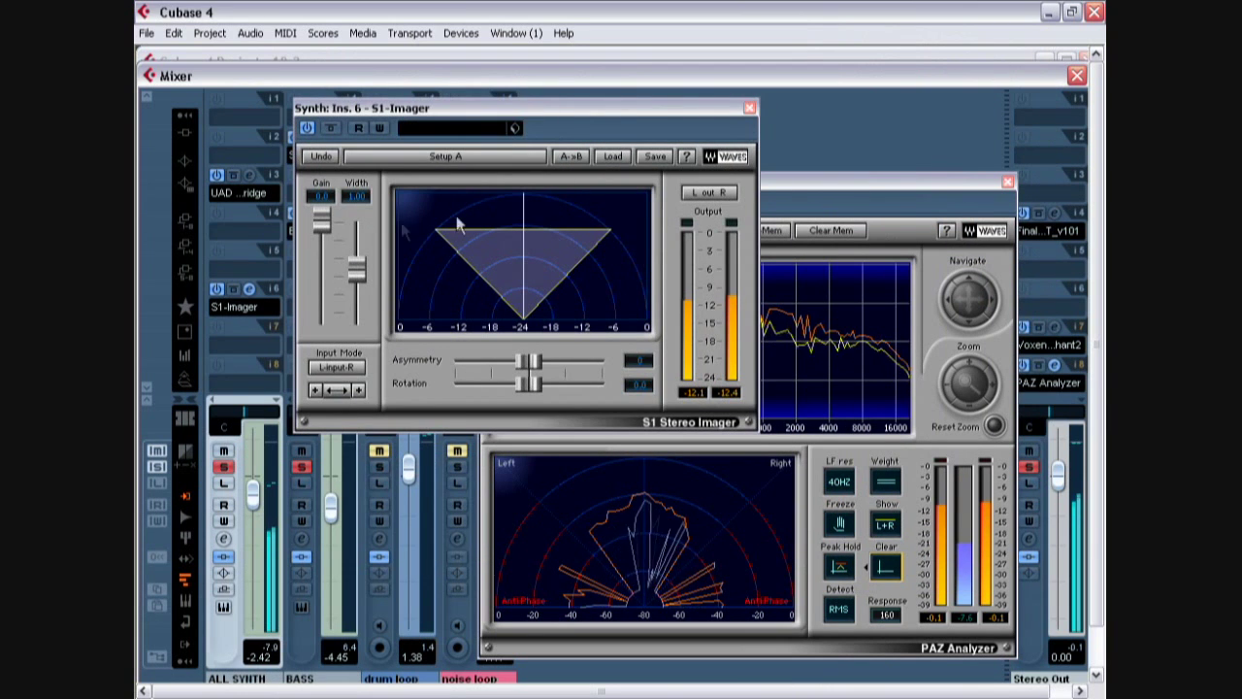
- Collapse the S1-Imager width to 0.00 and clear the PAZ Analyzer peaks
left_click_drag(356, 272, 357, 320)
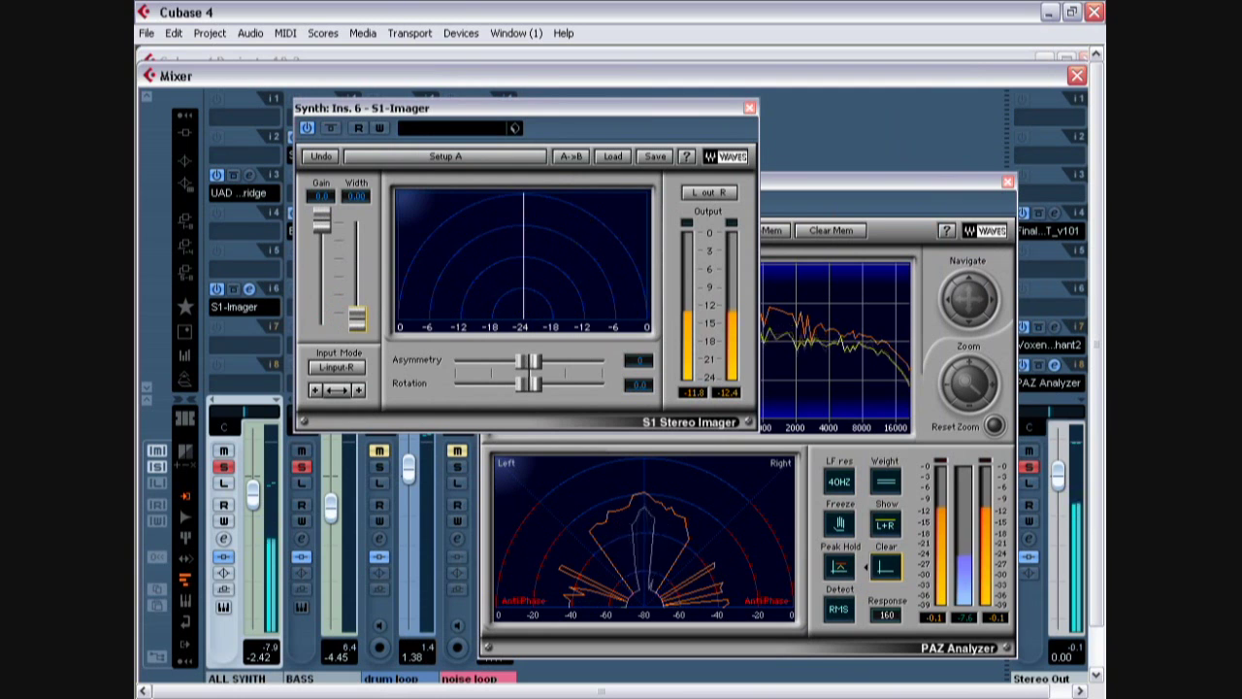
left_click(886, 568)
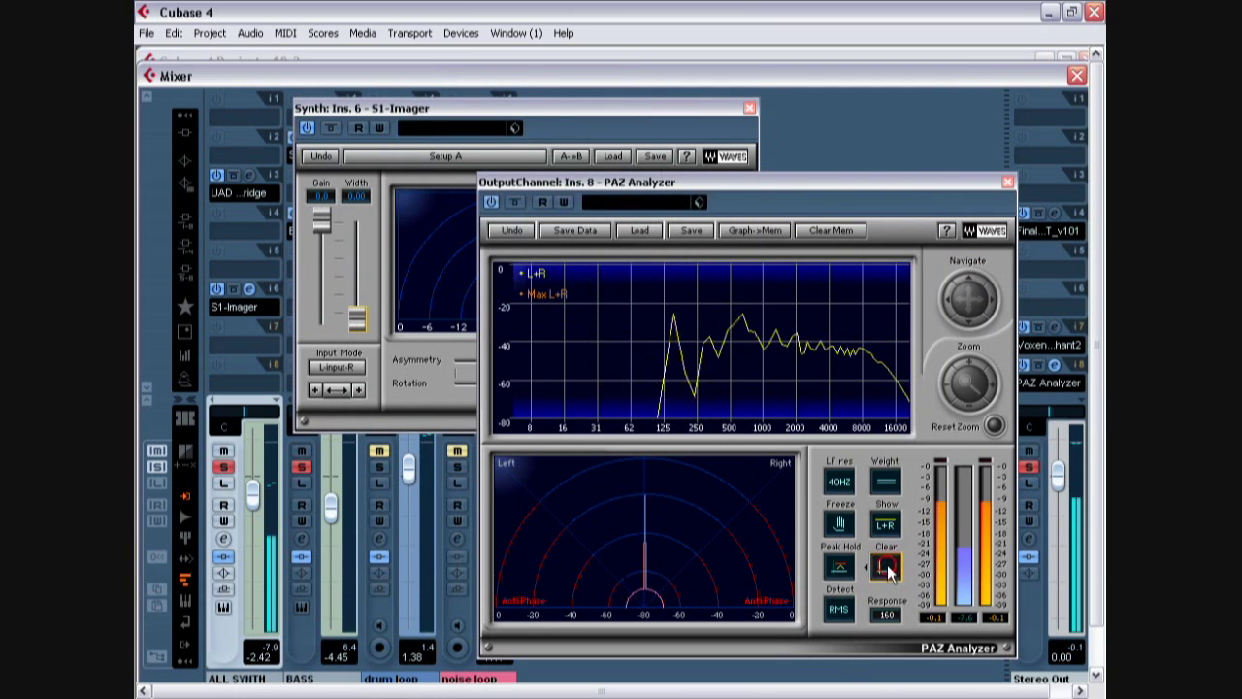
- Widen the S1-Imager to 0.42, check the stereo image in the PAZ Analyzer, and fine-tune the width to 0.36
left_click(590, 124)
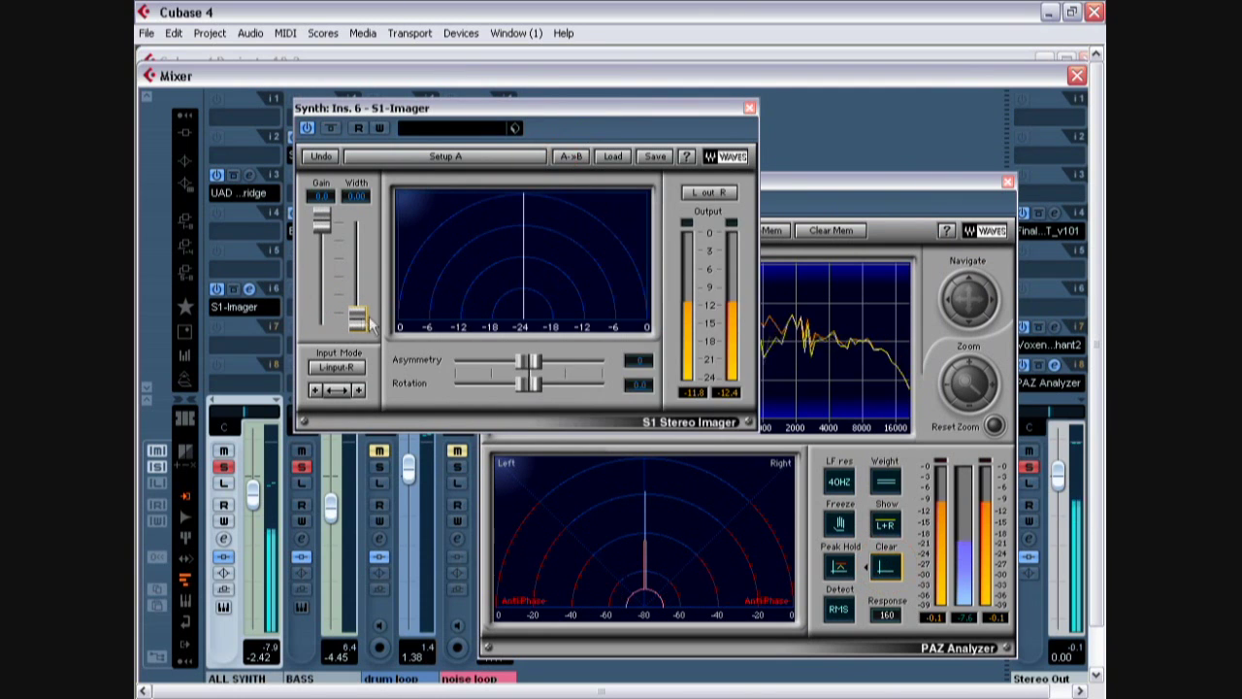
left_click_drag(357, 318, 357, 291)
left_click(774, 543)
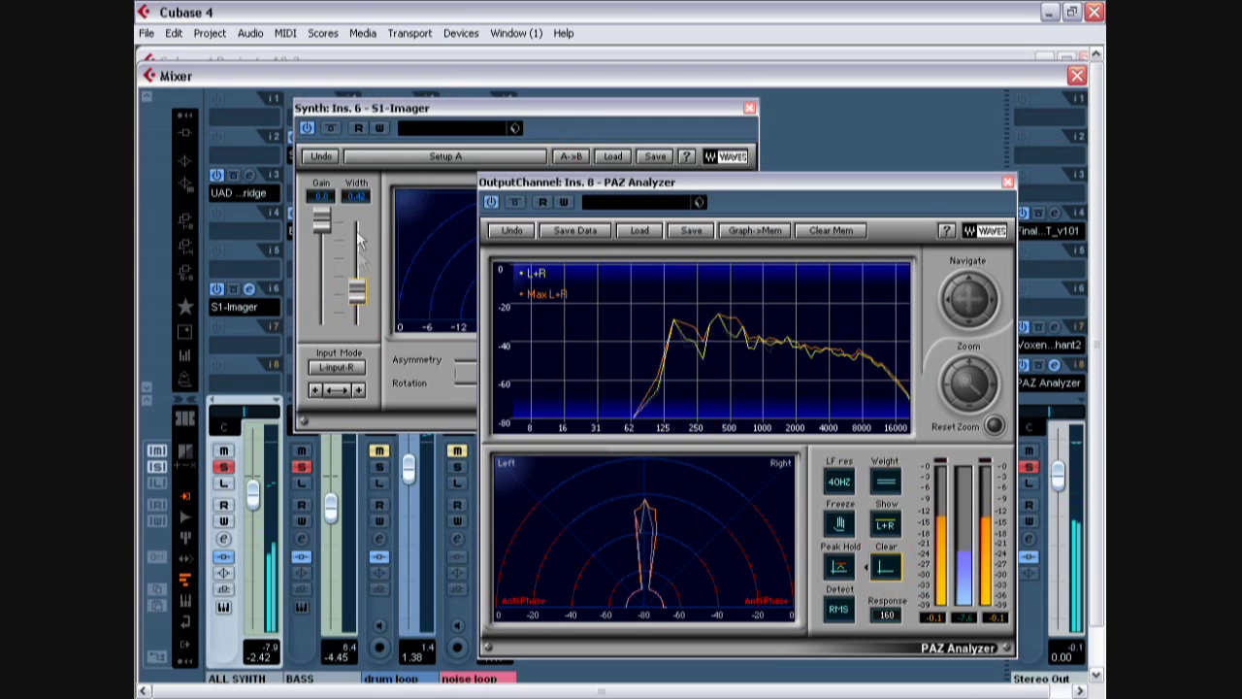
left_click(357, 291)
left_click_drag(357, 291, 357, 295)
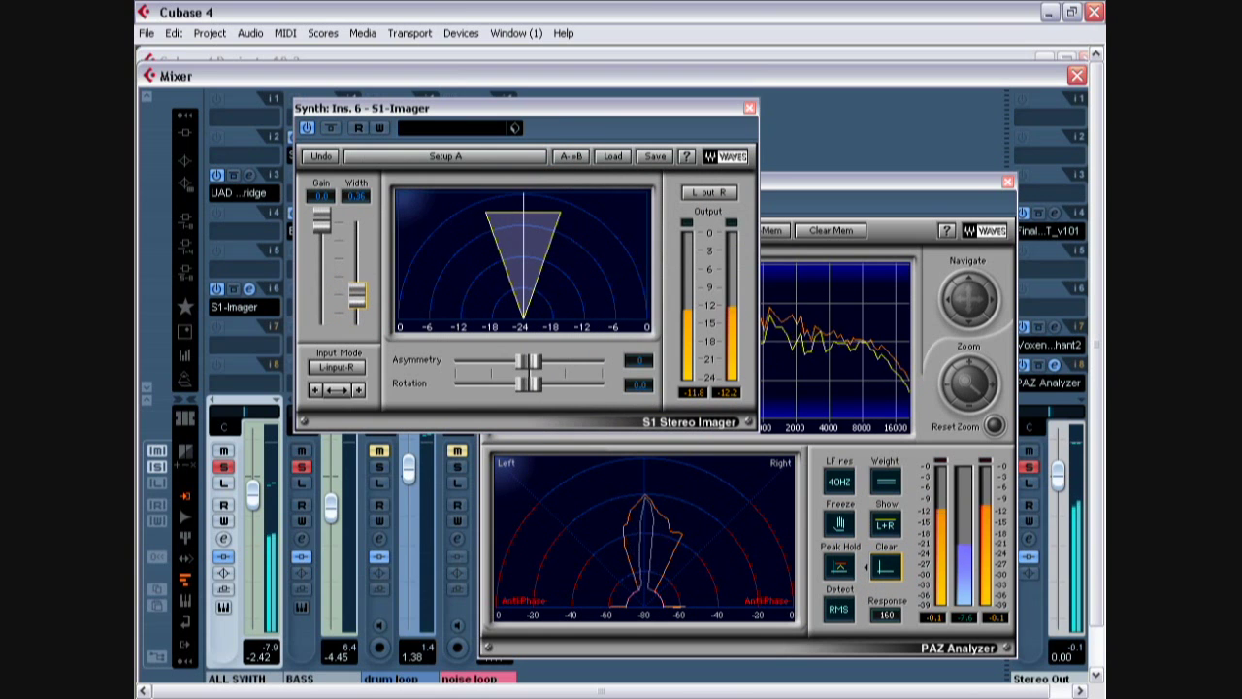
- Clear the peaks held in the PAZ Analyzer
left_click(896, 559)
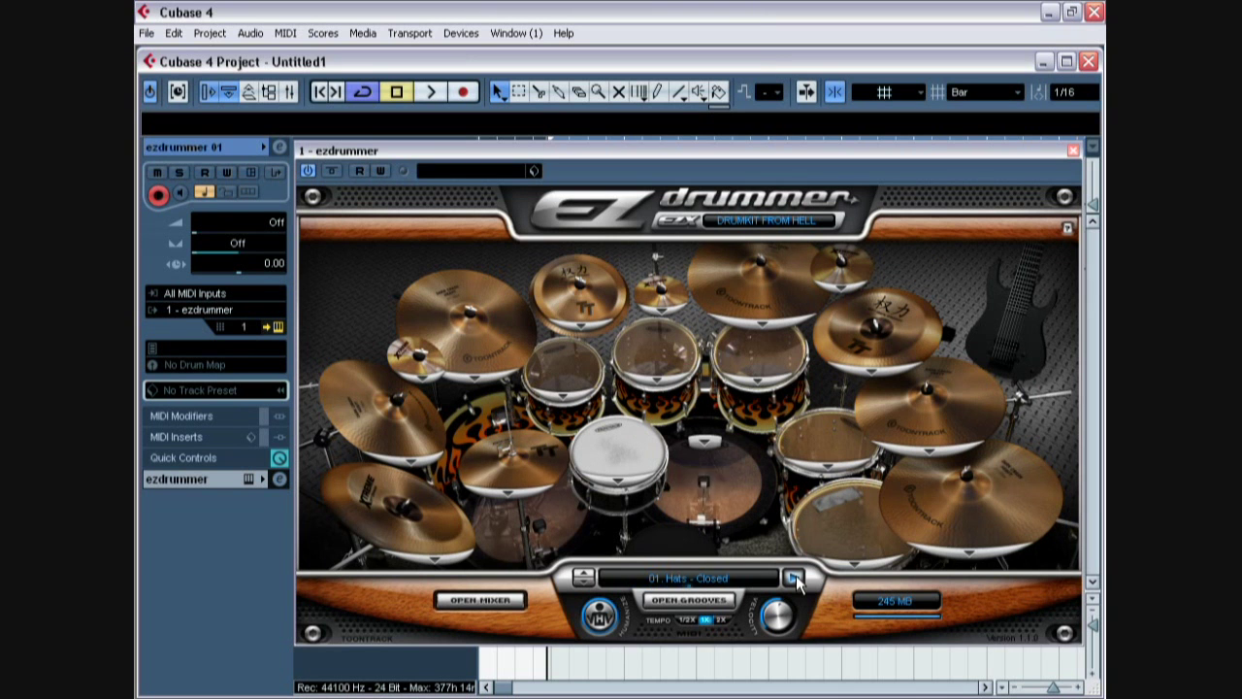
- Audition the closed hi-hat in EZdrummer and set the Hihat microphone level to 1.2 dB in its internal mixer
left_click(794, 578)
left_click(511, 599)
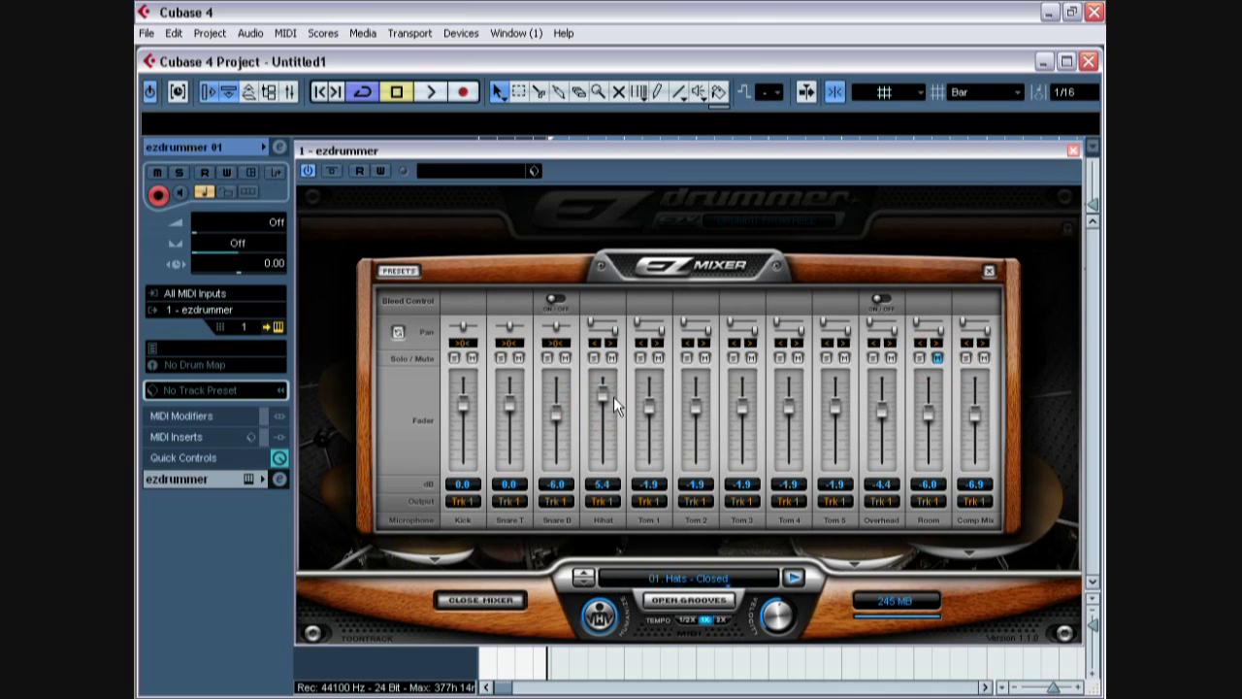
left_click_drag(596, 394, 596, 404)
- Put the EZdrummer window away, try panning the EZ1 channel hard right in the Cubase mixer, and return it to centre
left_click(289, 93)
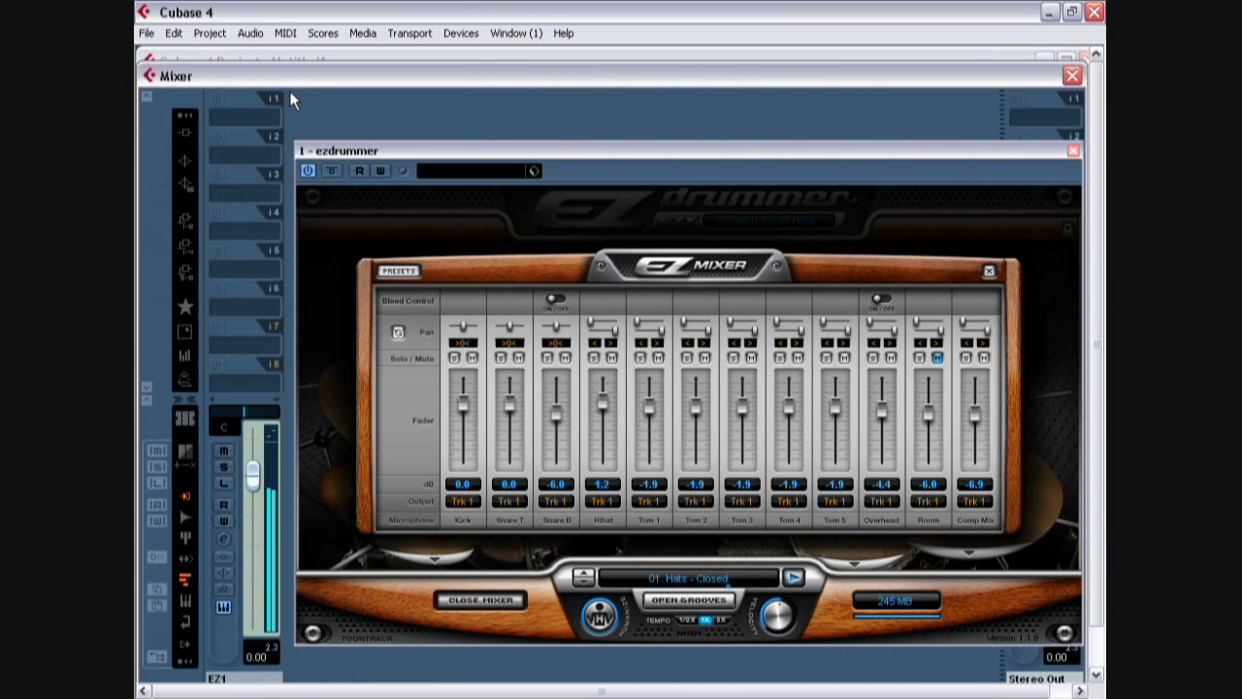
left_click(1073, 152)
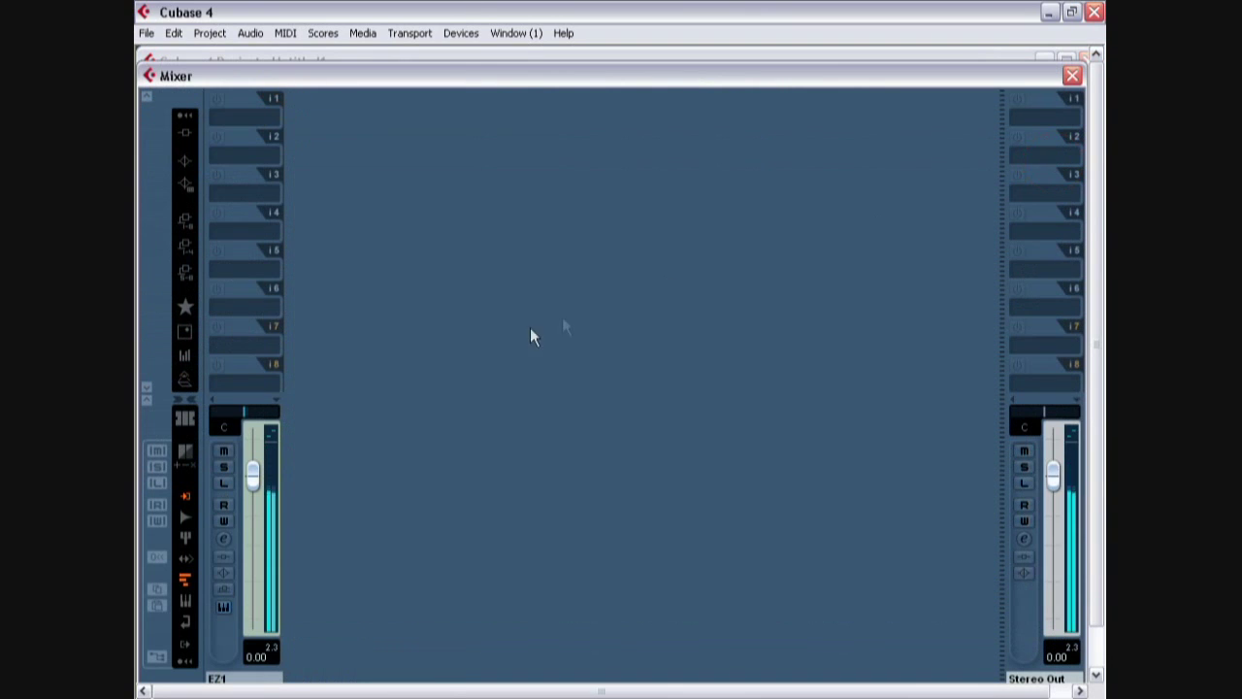
right_click(246, 415)
left_click(249, 417)
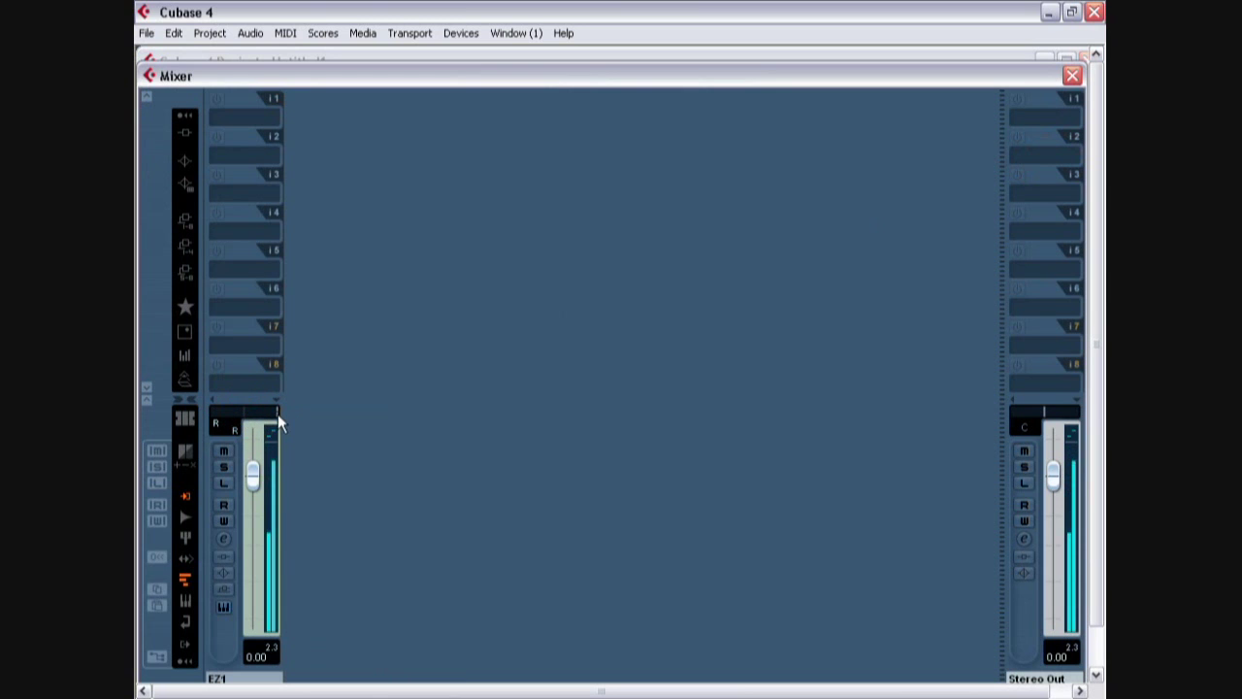
right_click(219, 418)
left_click(250, 451)
- Reopen EZdrummer's internal mixer from the EZ1 channel and pull the Room microphone fader down almost fully
left_click(224, 607)
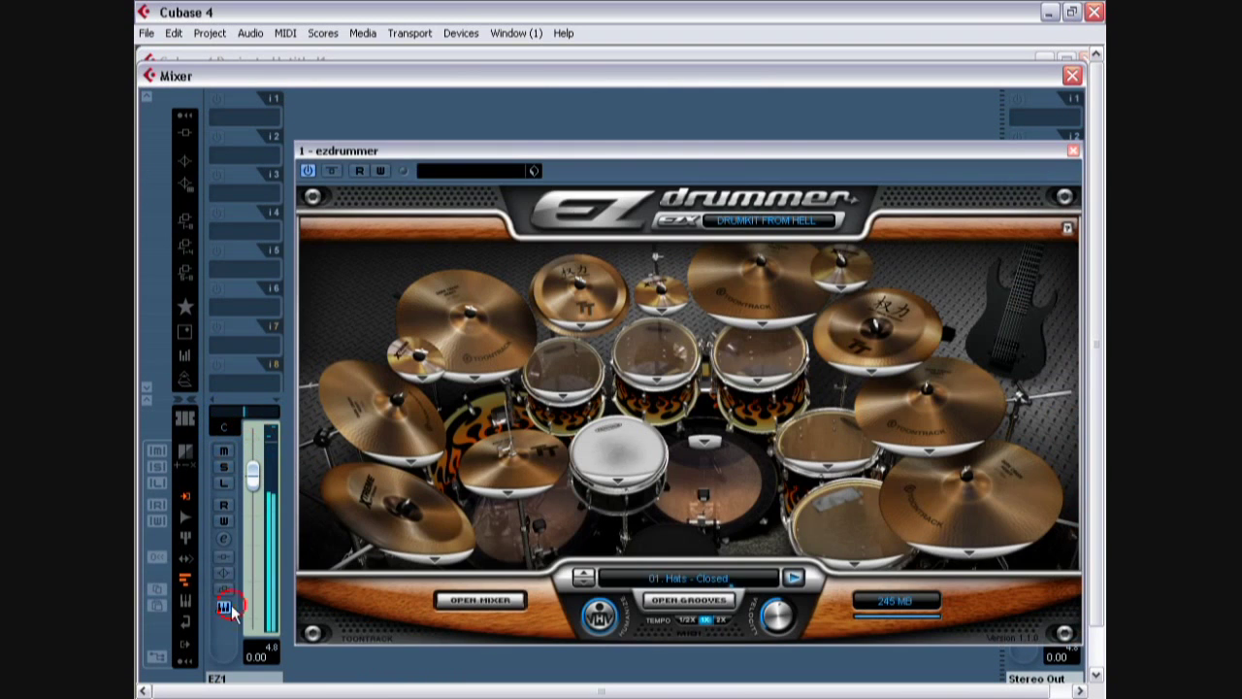
left_click(500, 602)
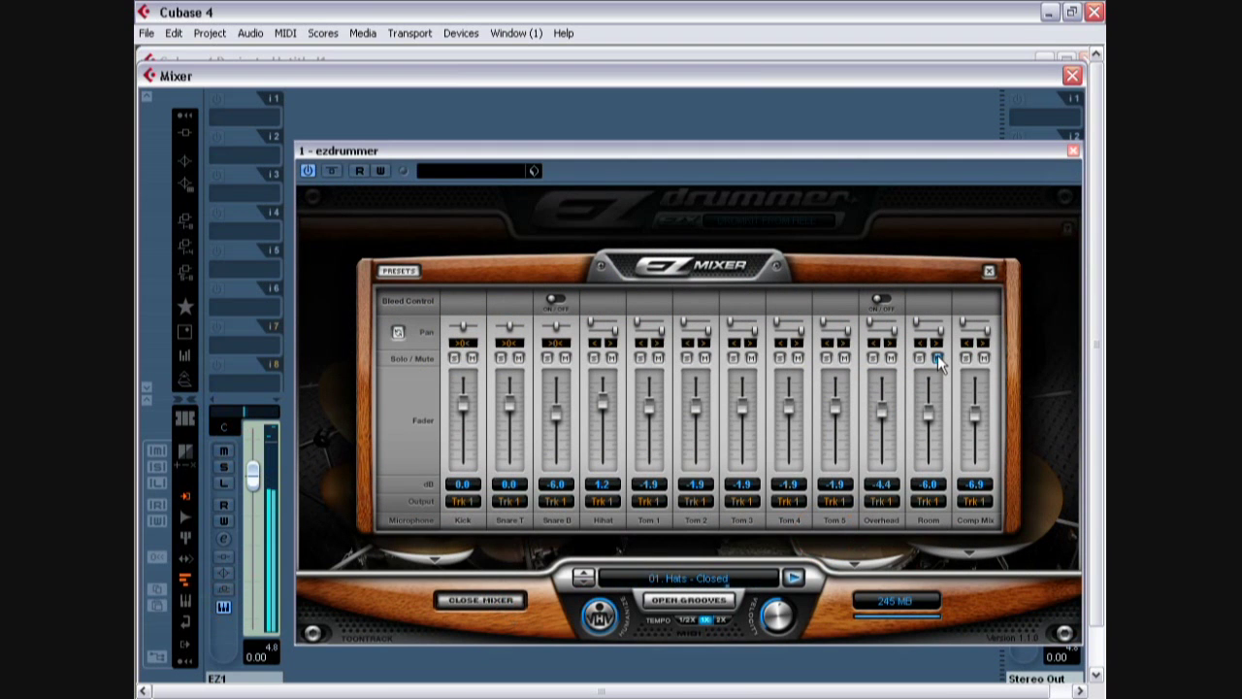
left_click_drag(928, 413, 929, 462)
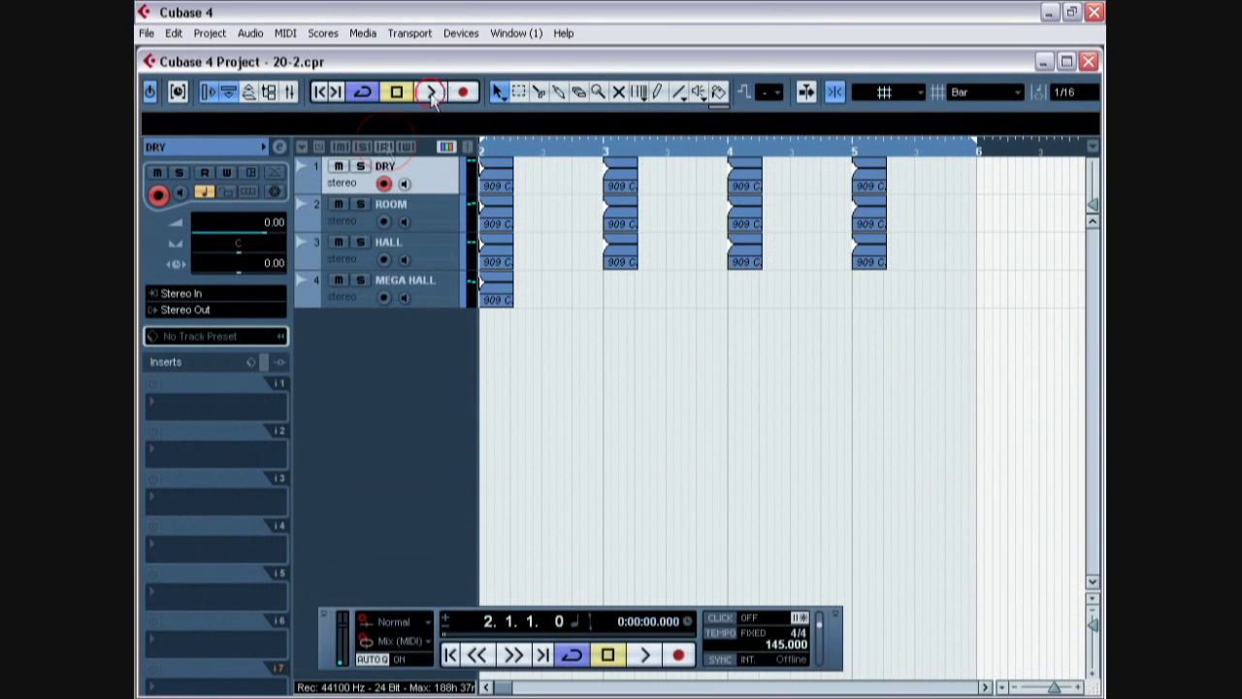
- Audition the 909 clap on the soloed DRY track and on the ROOM track, stopping playback after each
left_click(429, 91)
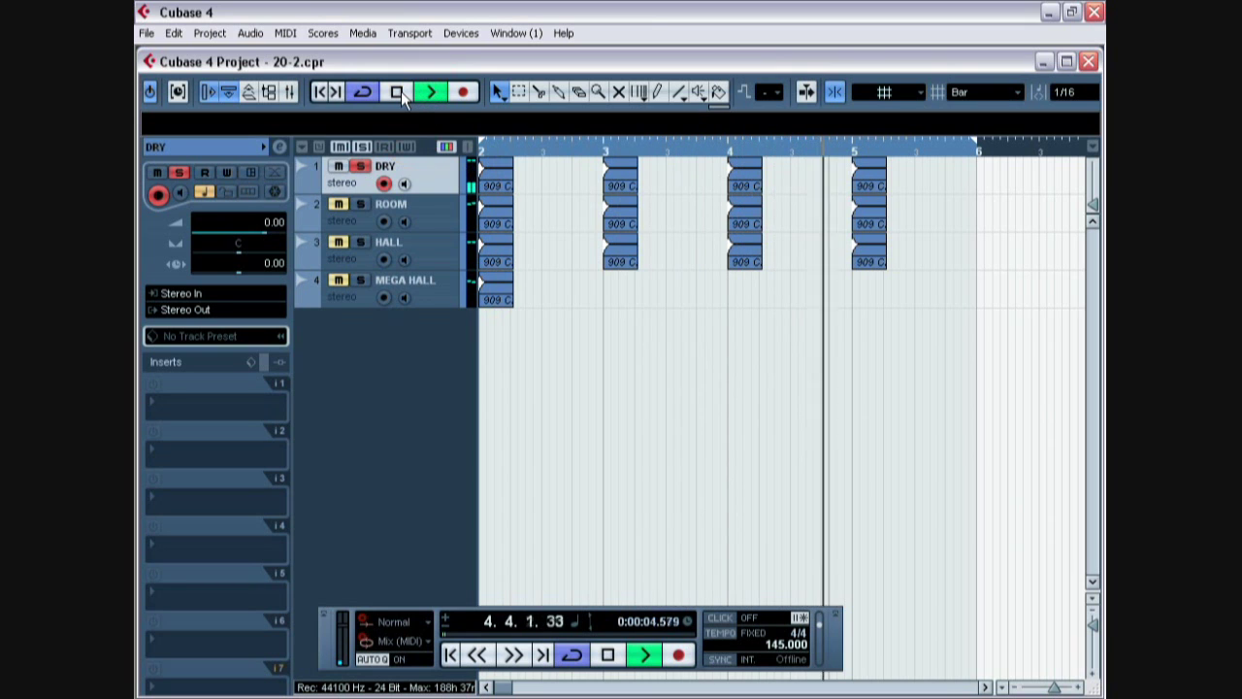
left_click(401, 92)
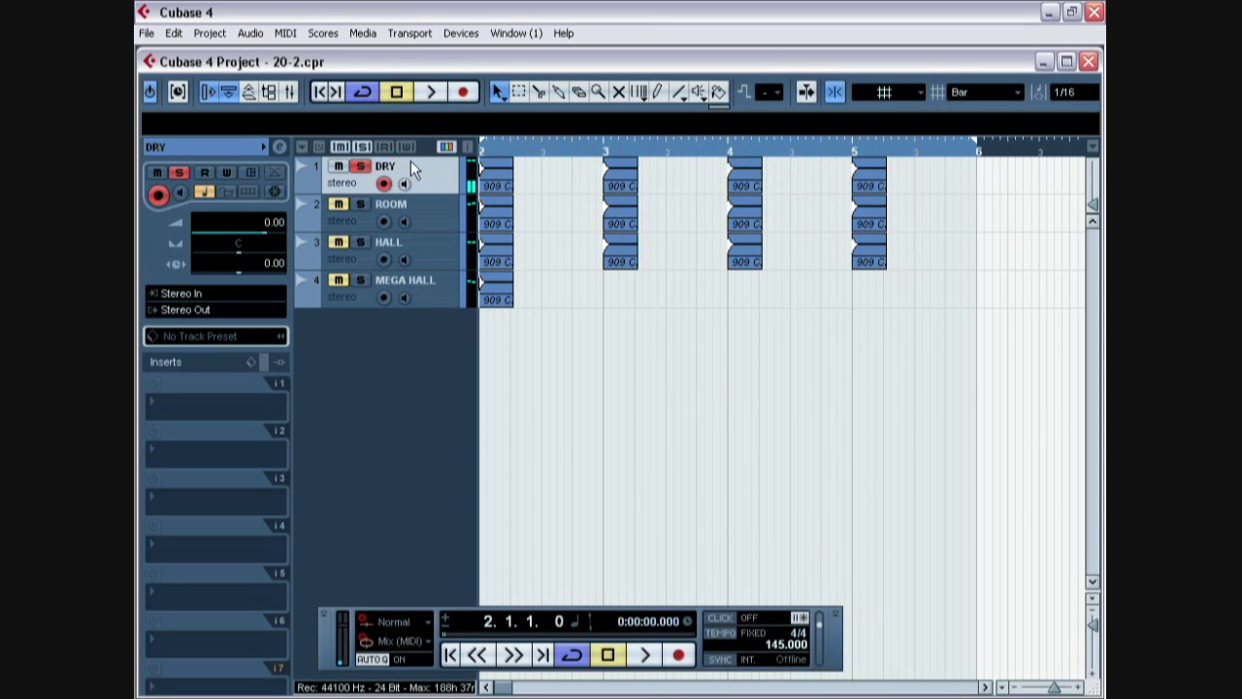
left_click(431, 211)
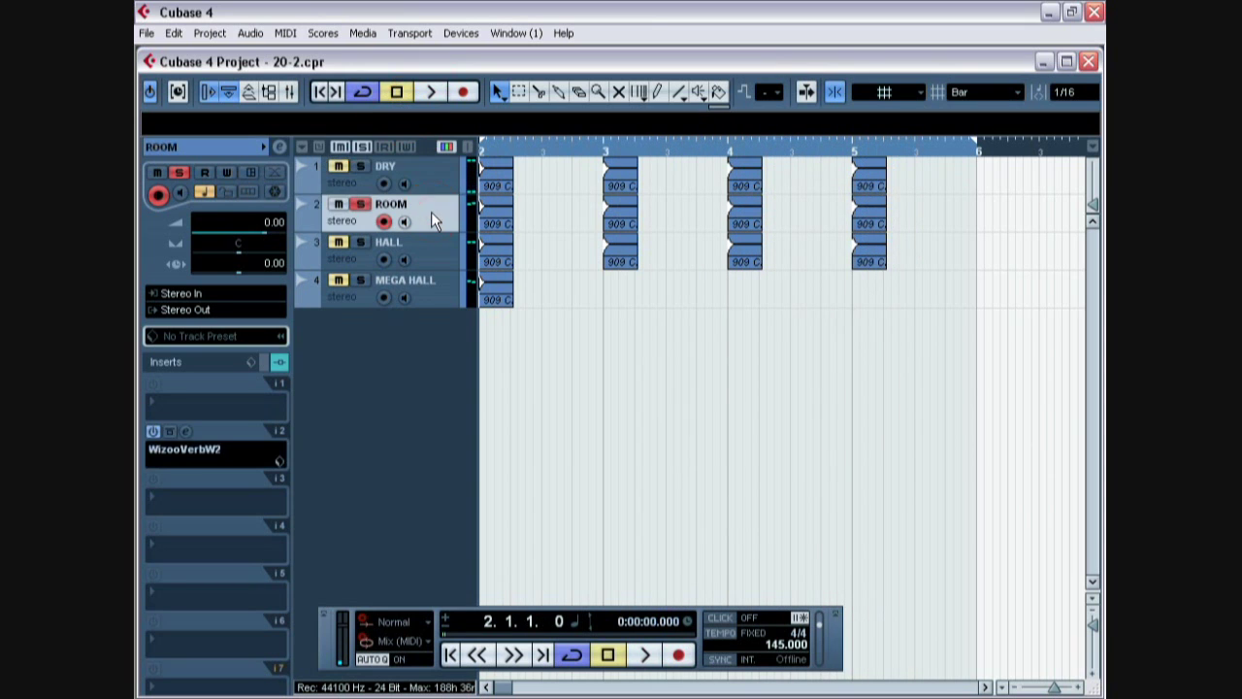
left_click(430, 92)
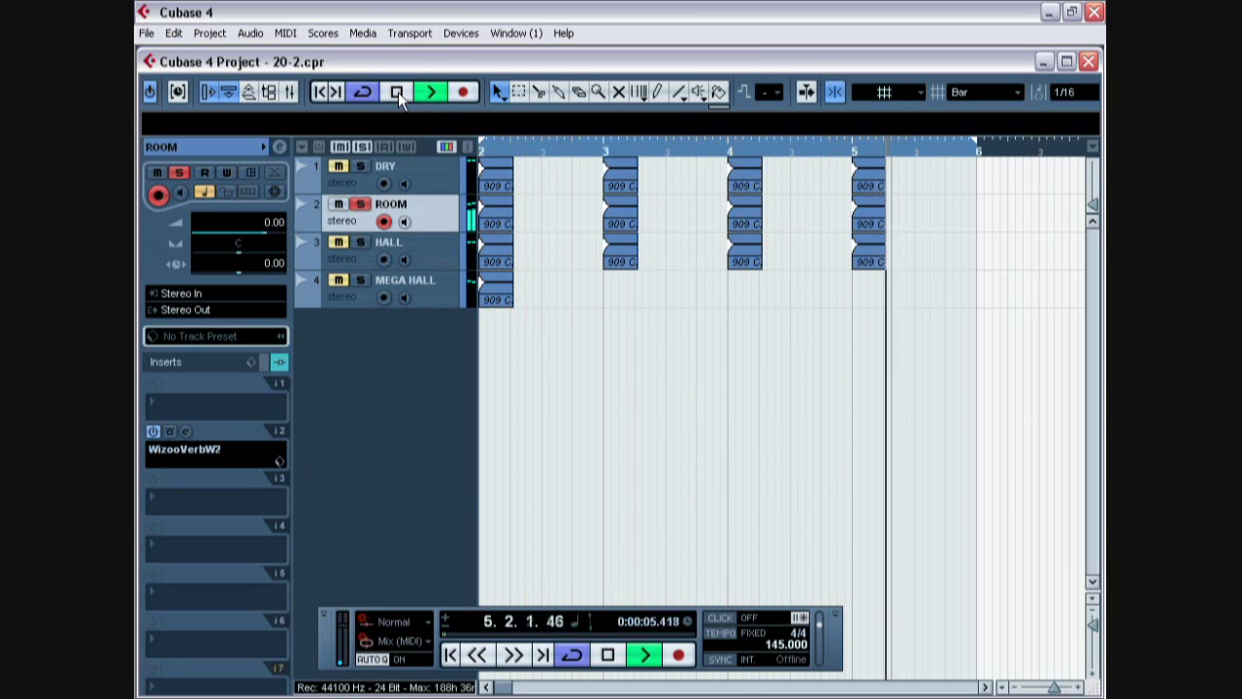
left_click(398, 92)
- Audition the 909 clap on the HALL track and on the MEGA HALL track to compare the larger reverbs
left_click(427, 254)
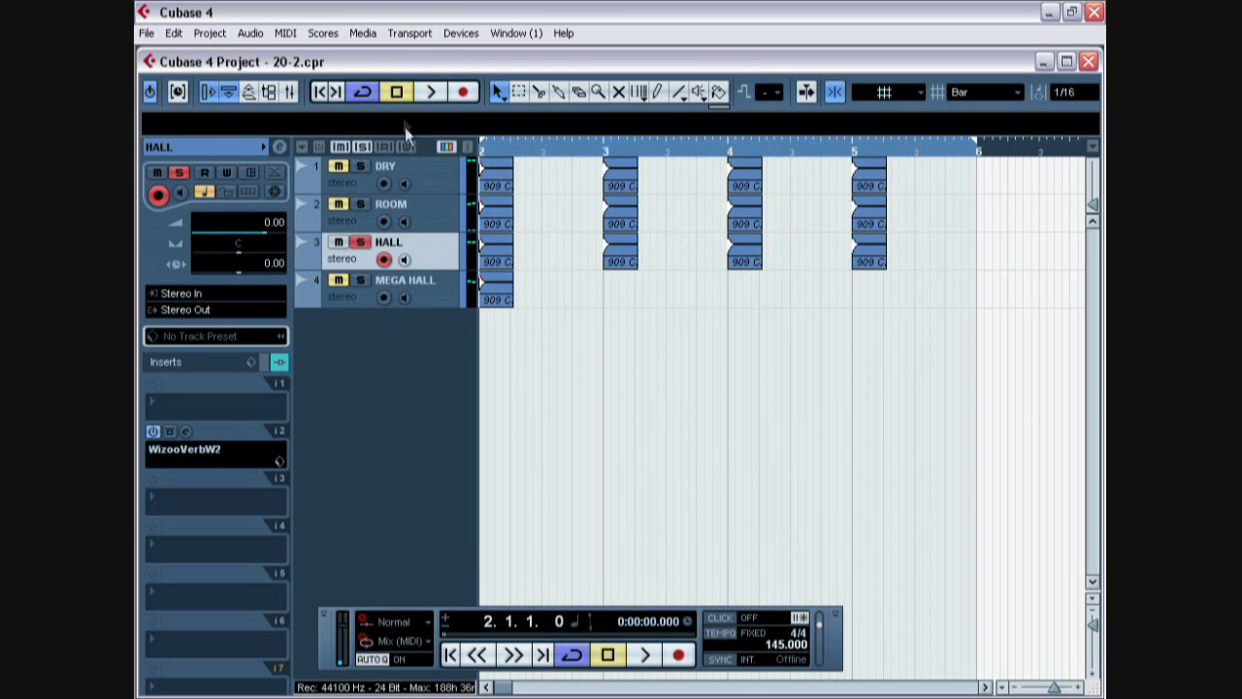
left_click(427, 97)
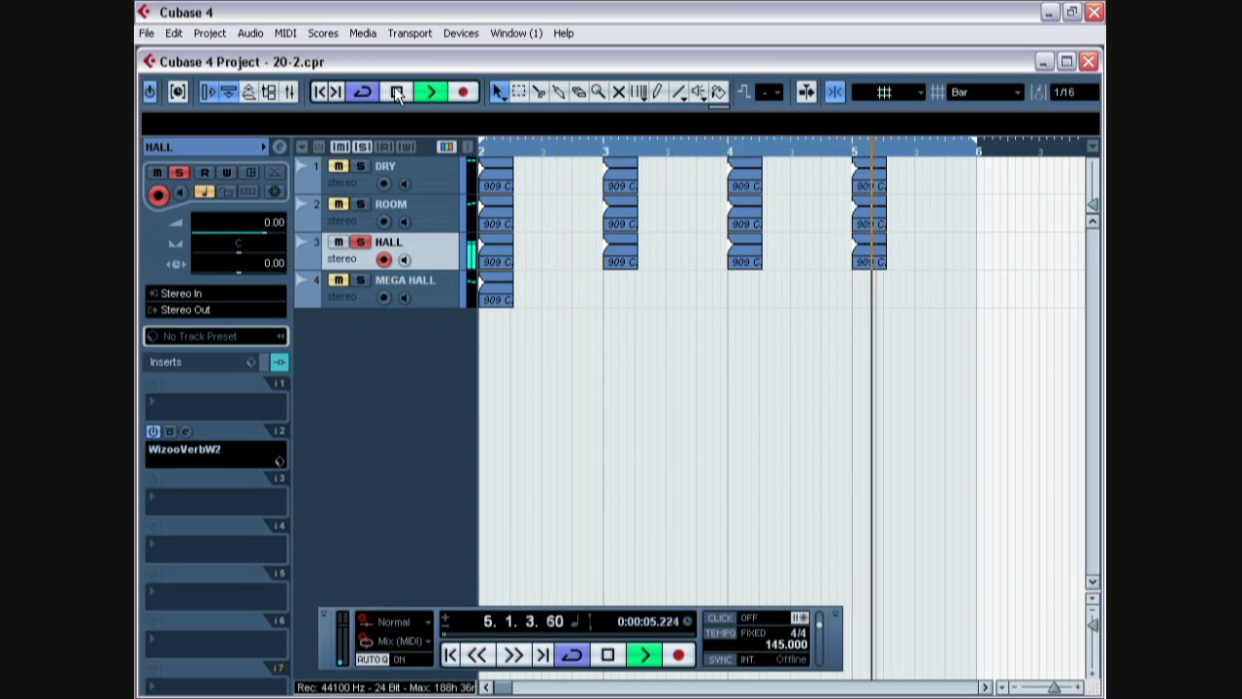
left_click(397, 92)
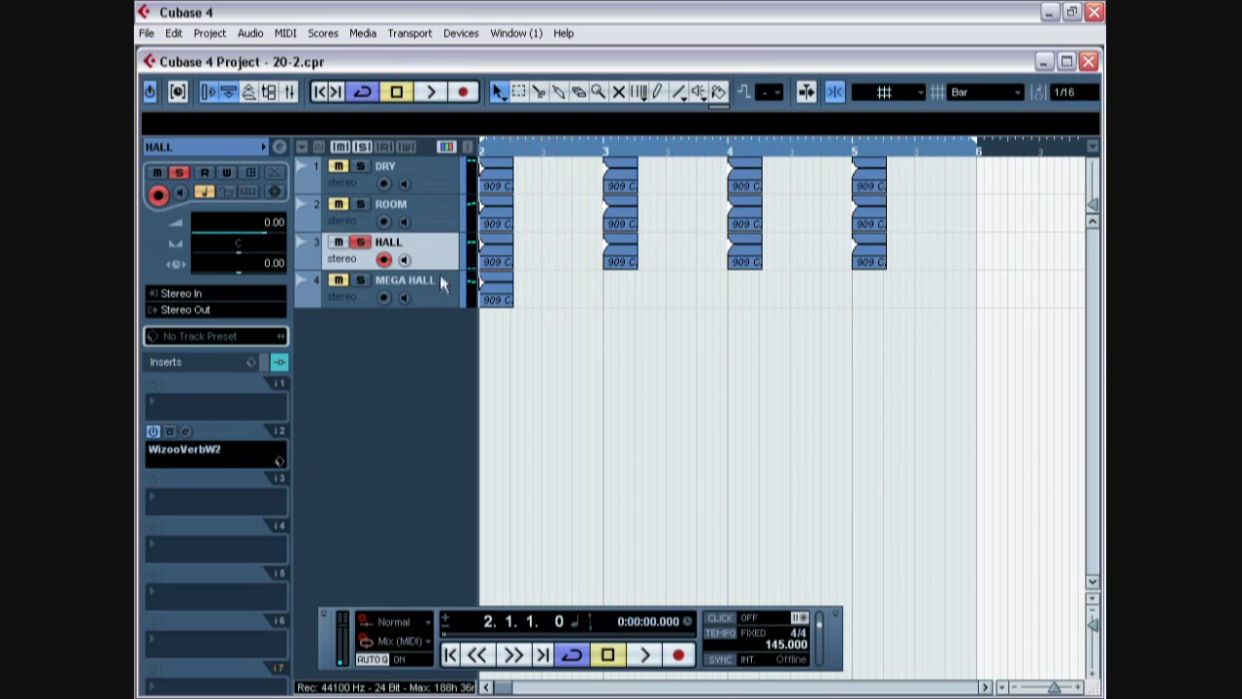
left_click(441, 289)
left_click(428, 92)
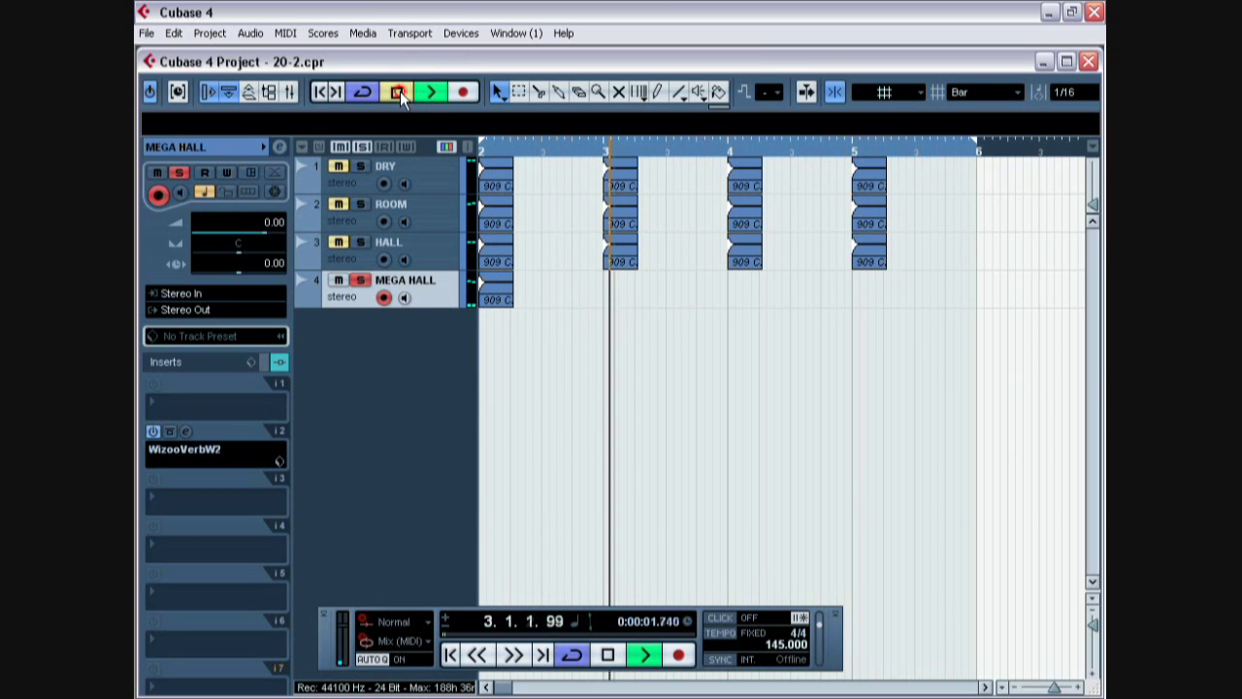
left_click(400, 91)
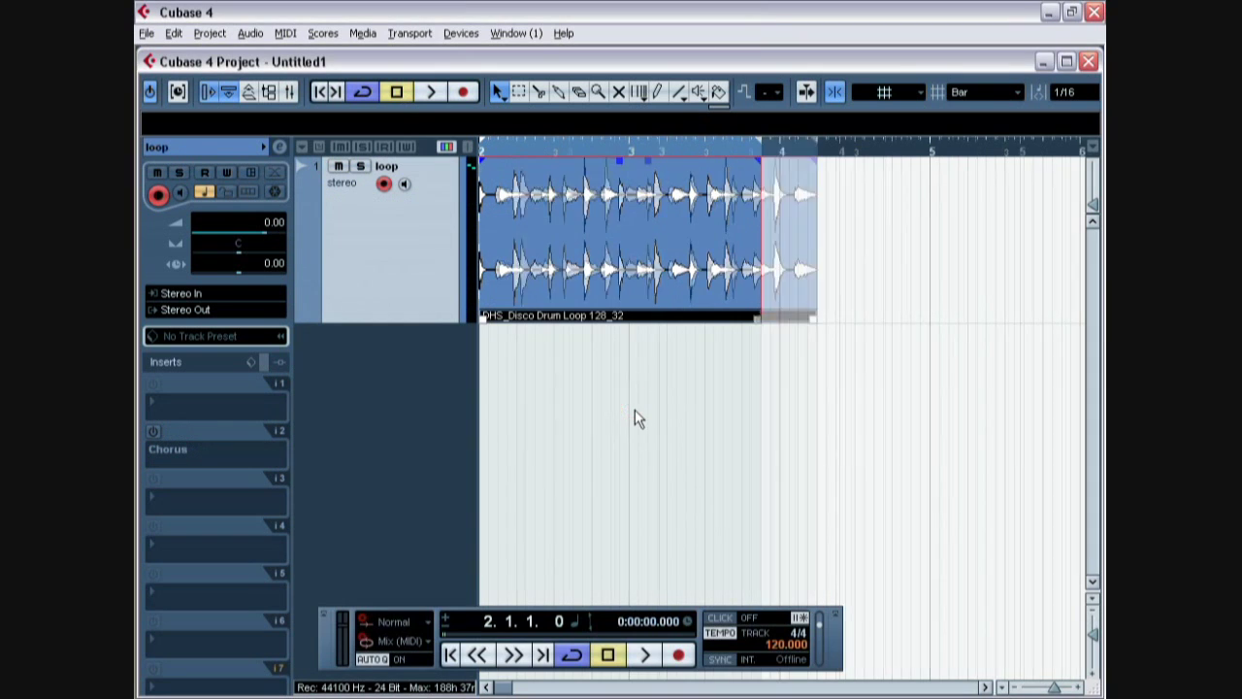
- Play the disco drum loop, compare it with the Chorus insert bypassed and active, leave the Chorus on and stop playback
key("h")
key("h")
left_click(433, 95)
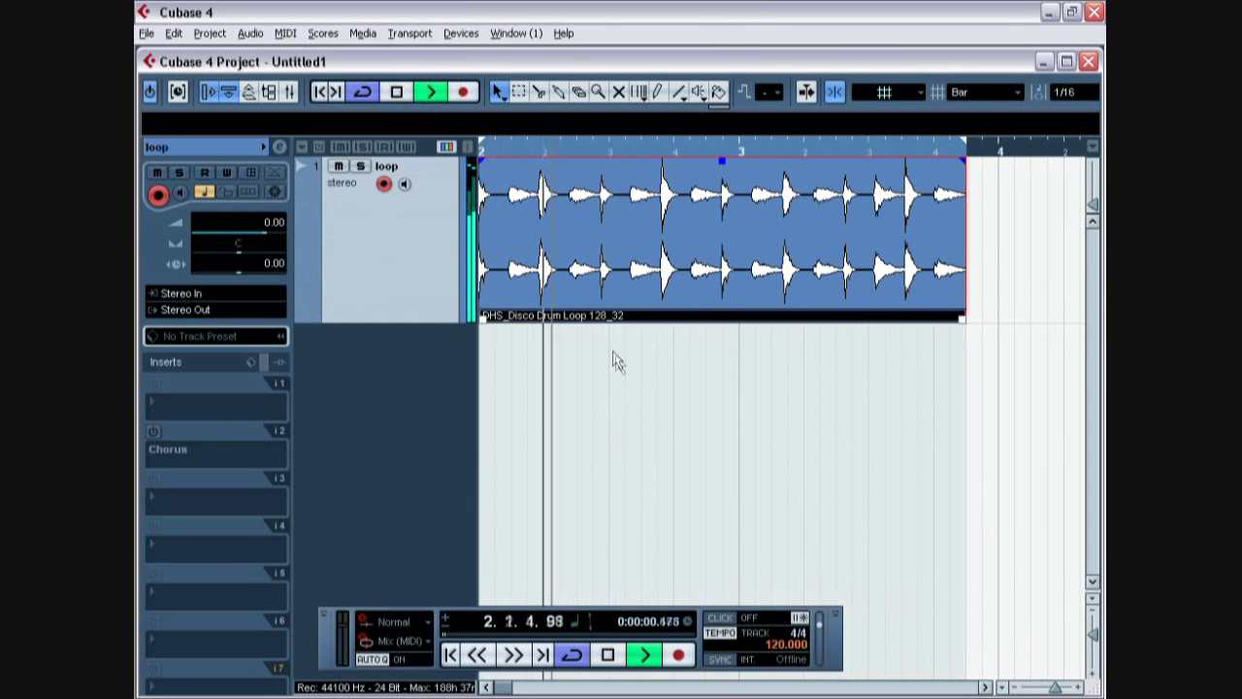
left_click(151, 431)
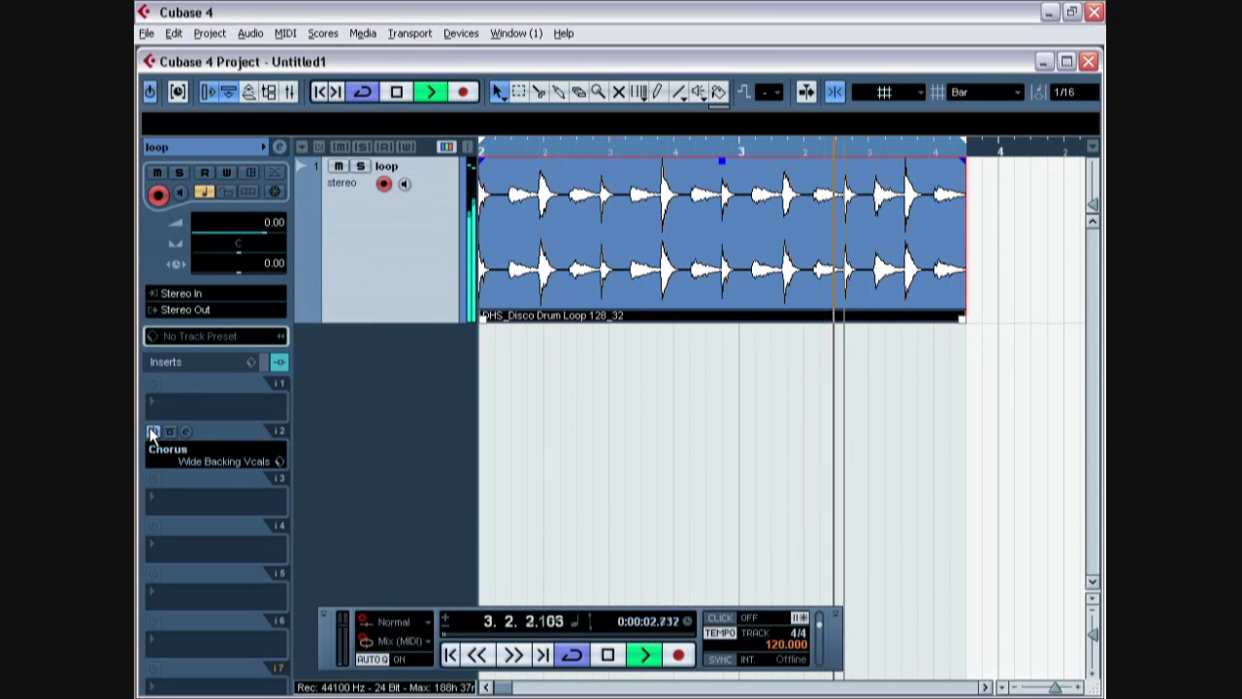
left_click(151, 431)
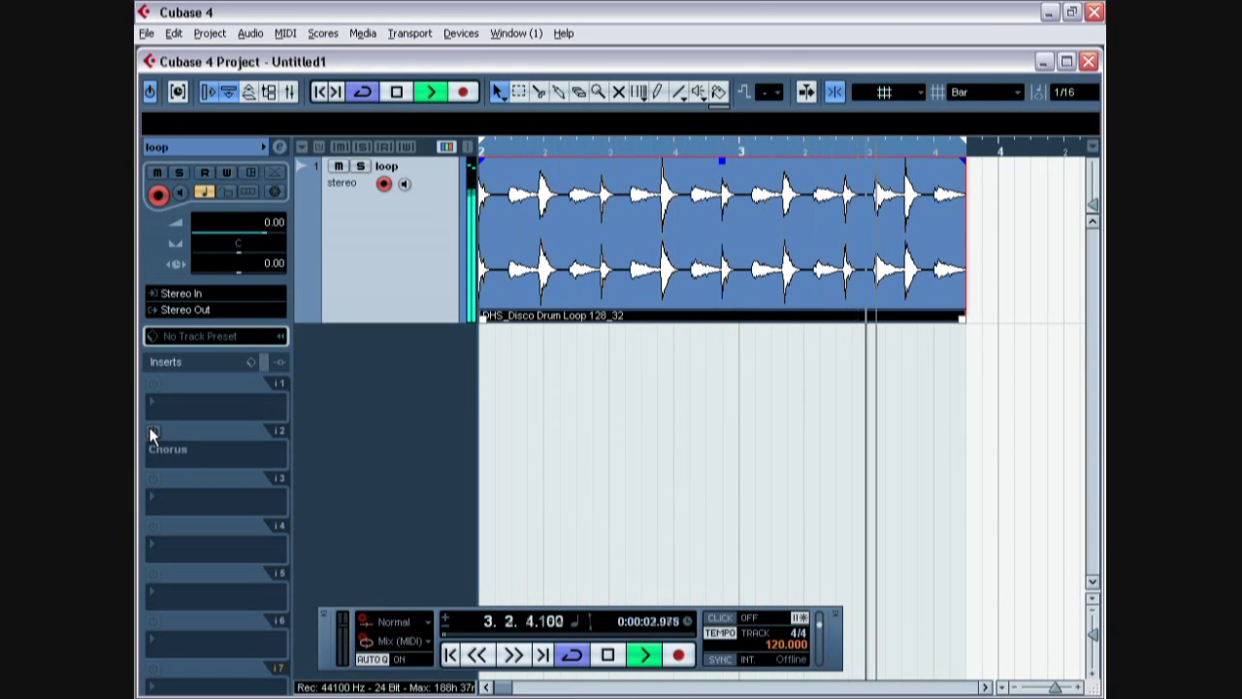
left_click(152, 431)
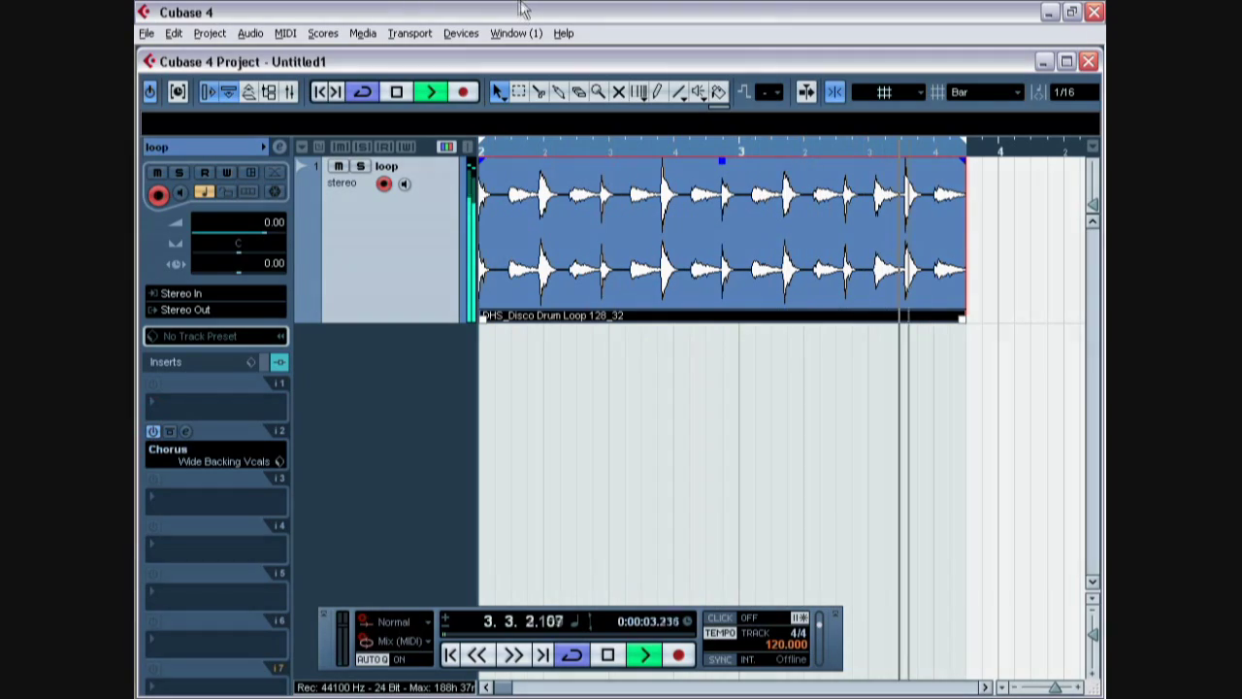
key("space")
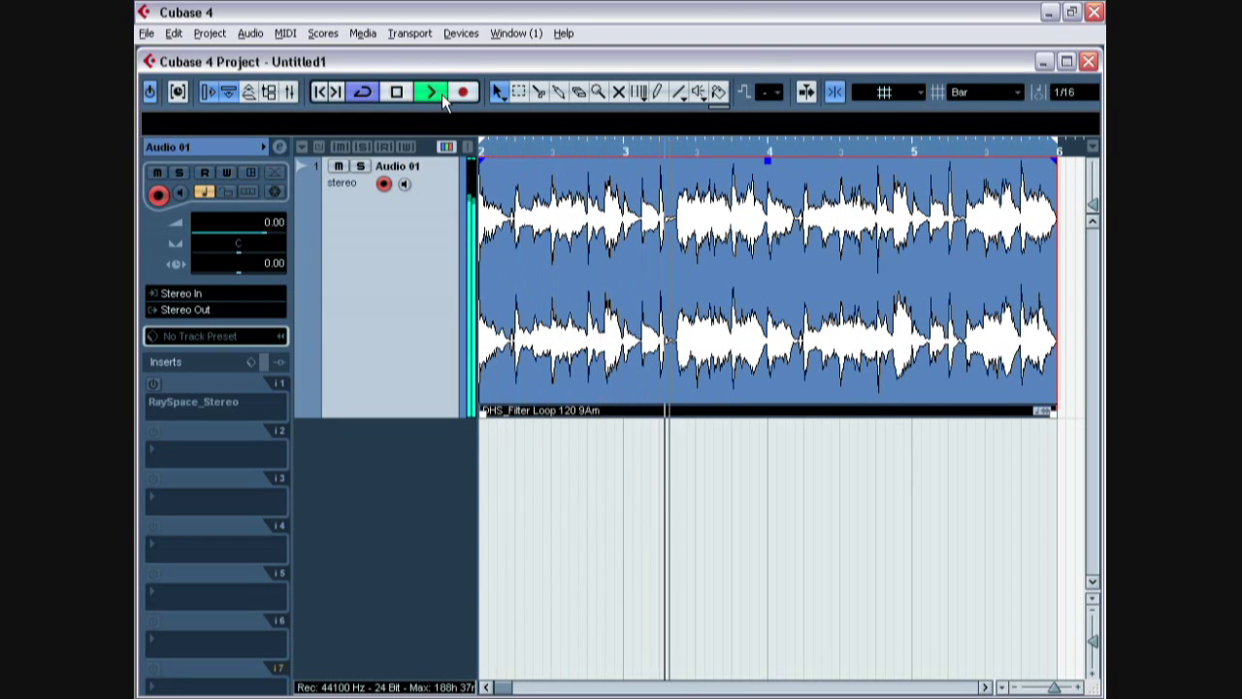
- Activate the RaySpace_Stereo insert on Audio 01 and open its editor, rotating the 3D room before changing to the flat view
left_click(154, 385)
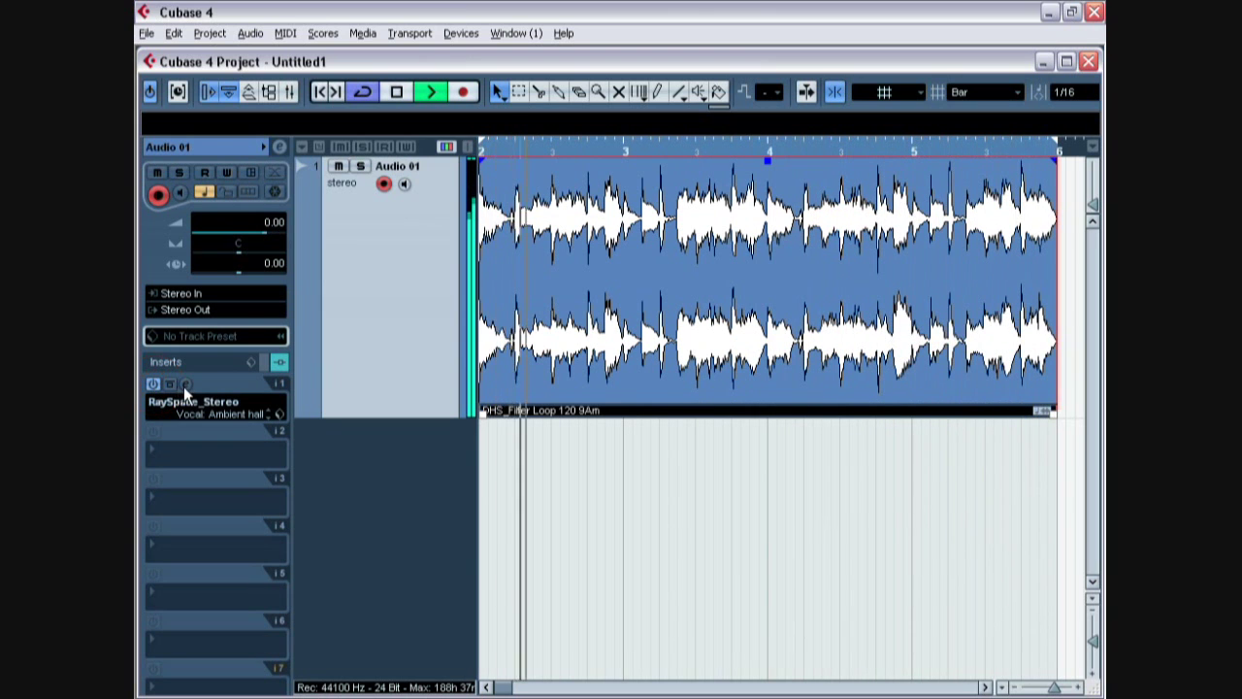
left_click(183, 386)
left_click_drag(499, 398, 421, 407)
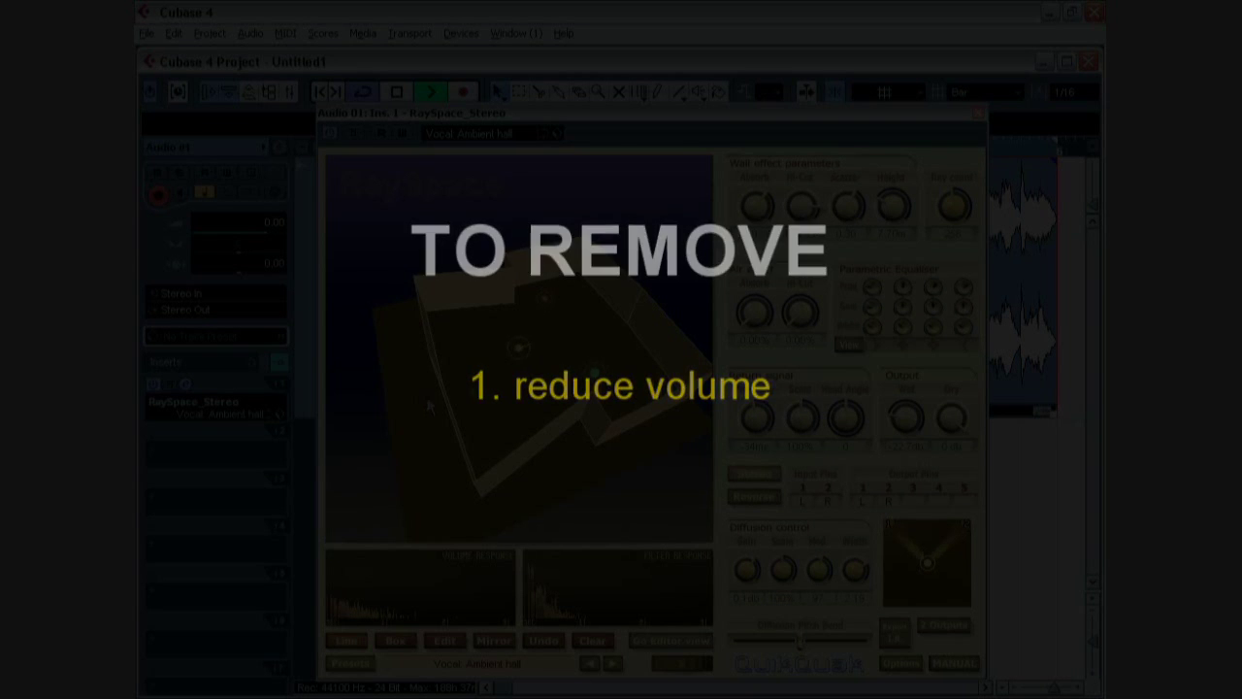
left_click_drag(619, 345, 612, 462)
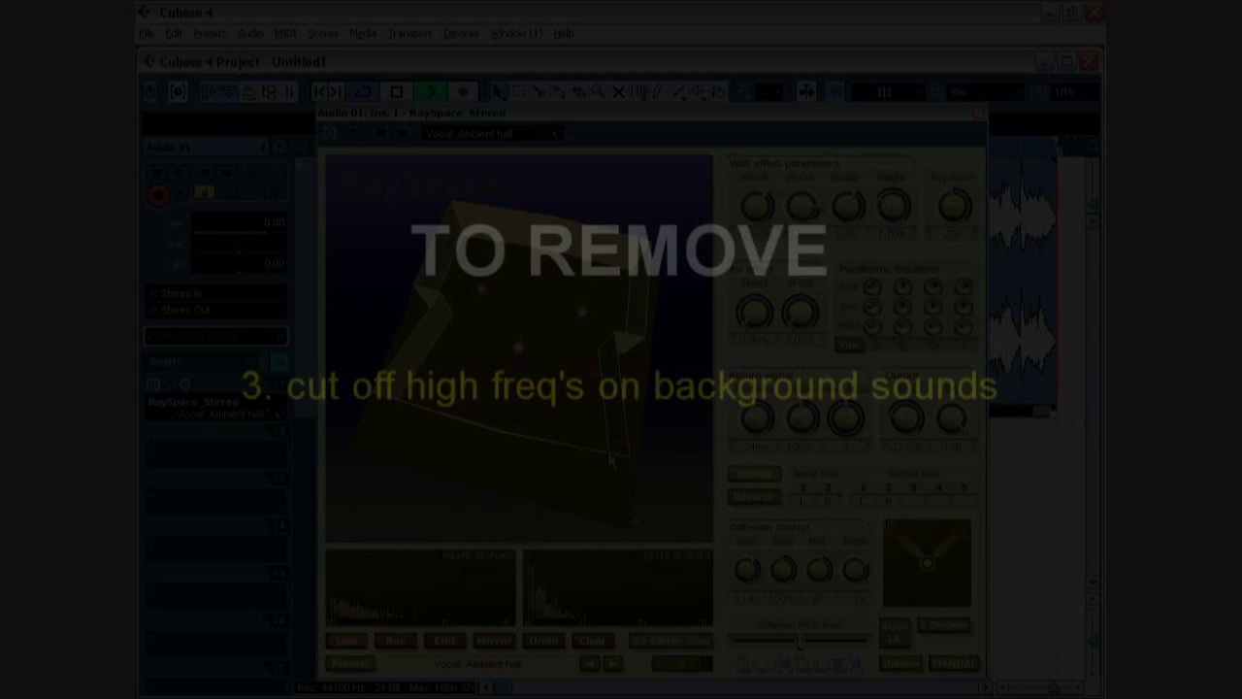
left_click(680, 643)
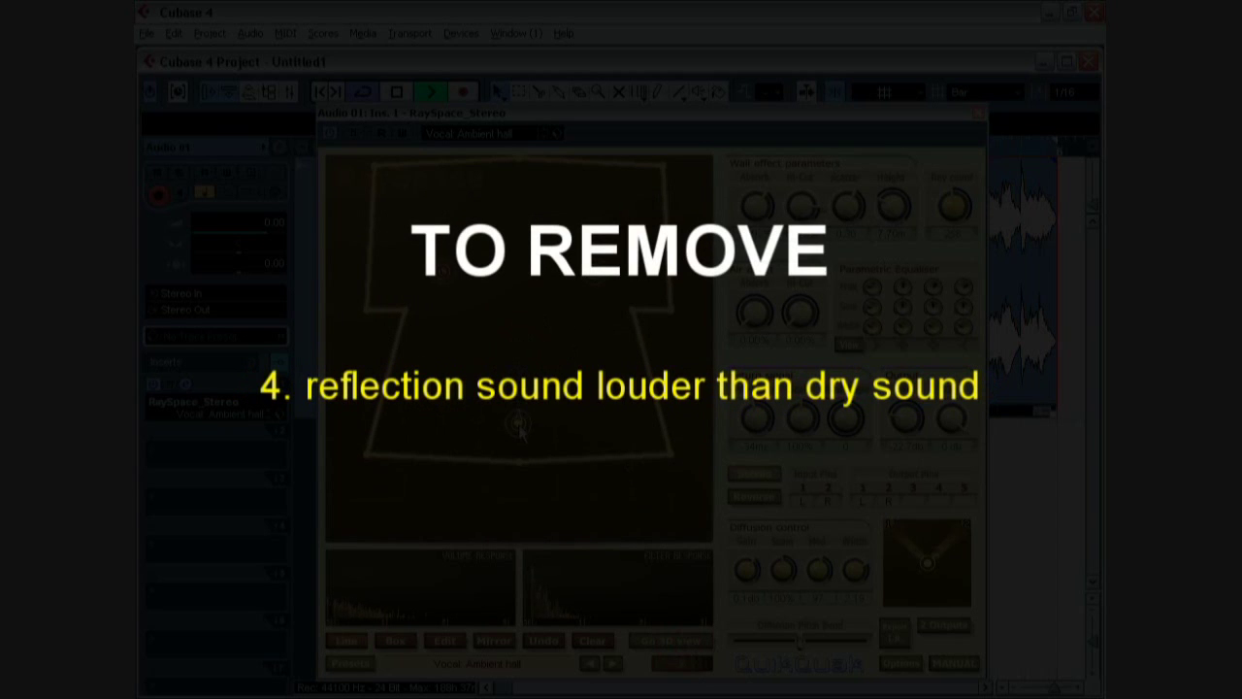
- Move the listener marker to different spots around the RaySpace room and draw extra diagonal walls inside it
left_click_drag(519, 443, 521, 494)
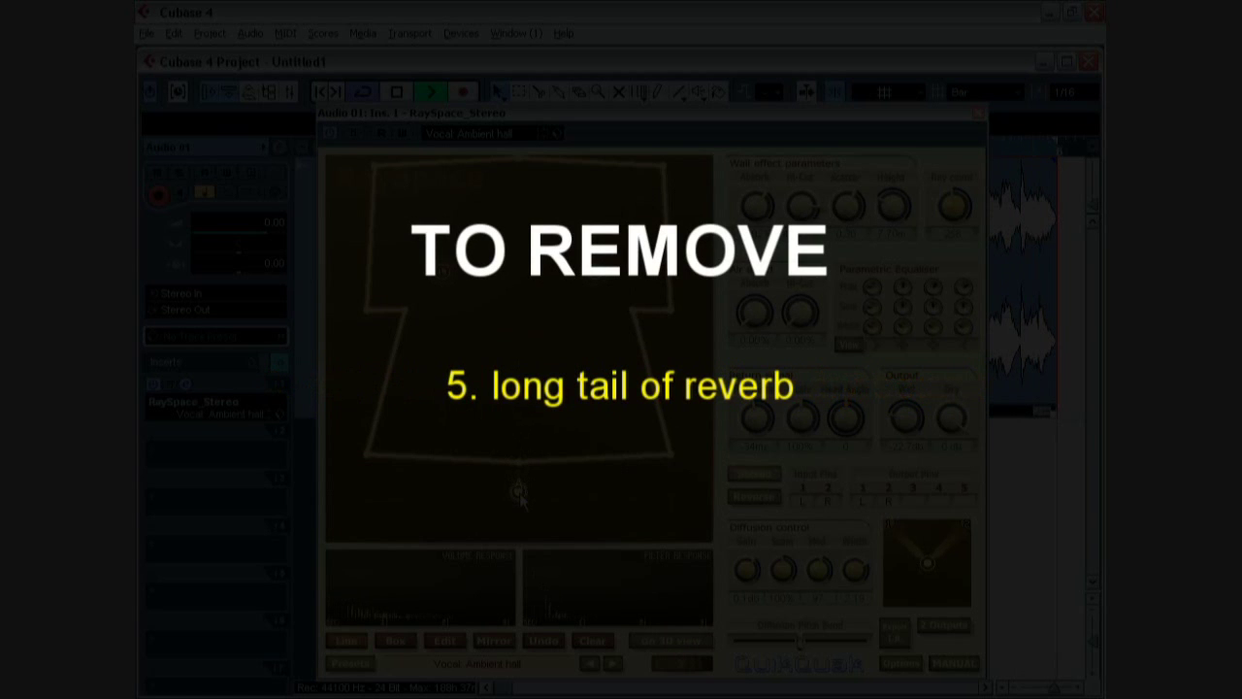
left_click_drag(519, 439, 519, 187)
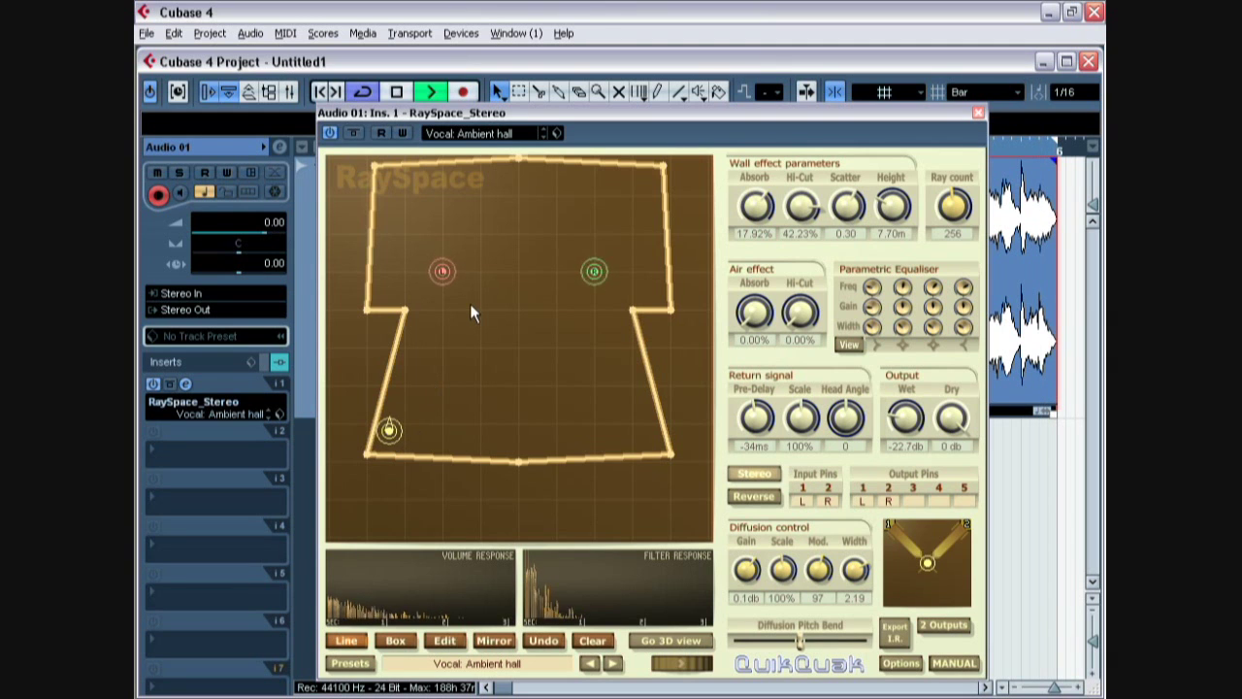
mouse_move(471, 305)
left_mouse_down()
mouse_move(569, 361)
mouse_move(656, 442)
left_mouse_up()
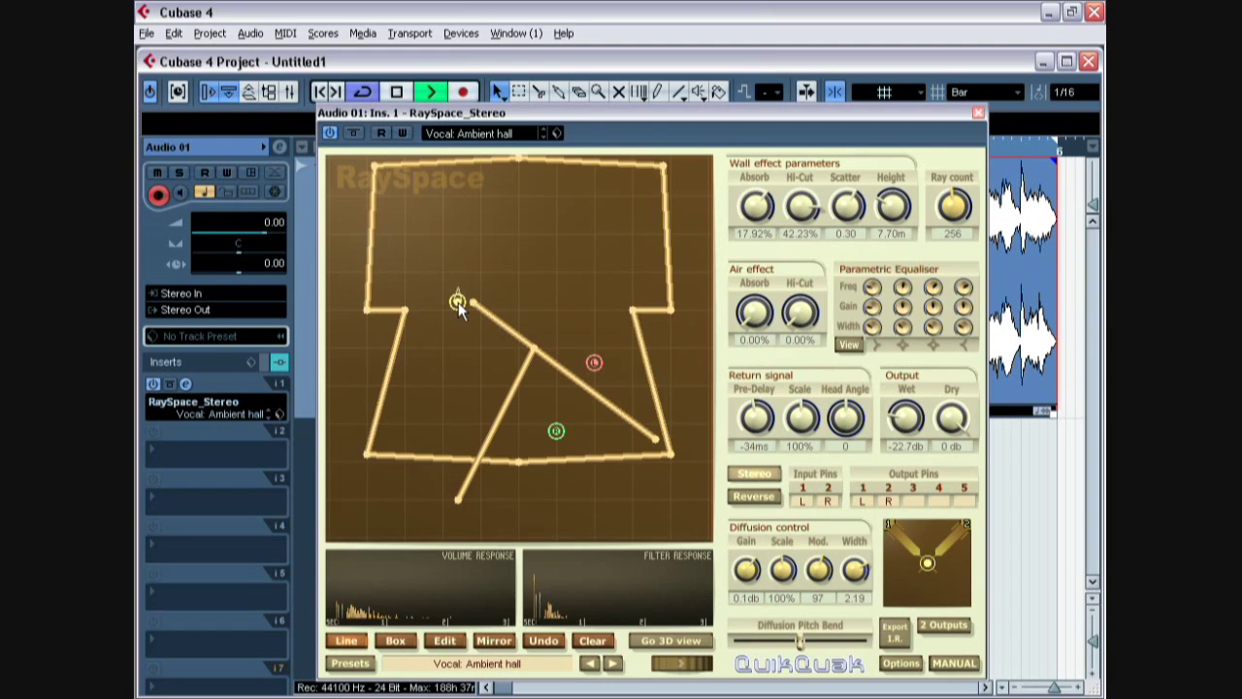
left_click_drag(458, 272, 460, 318)
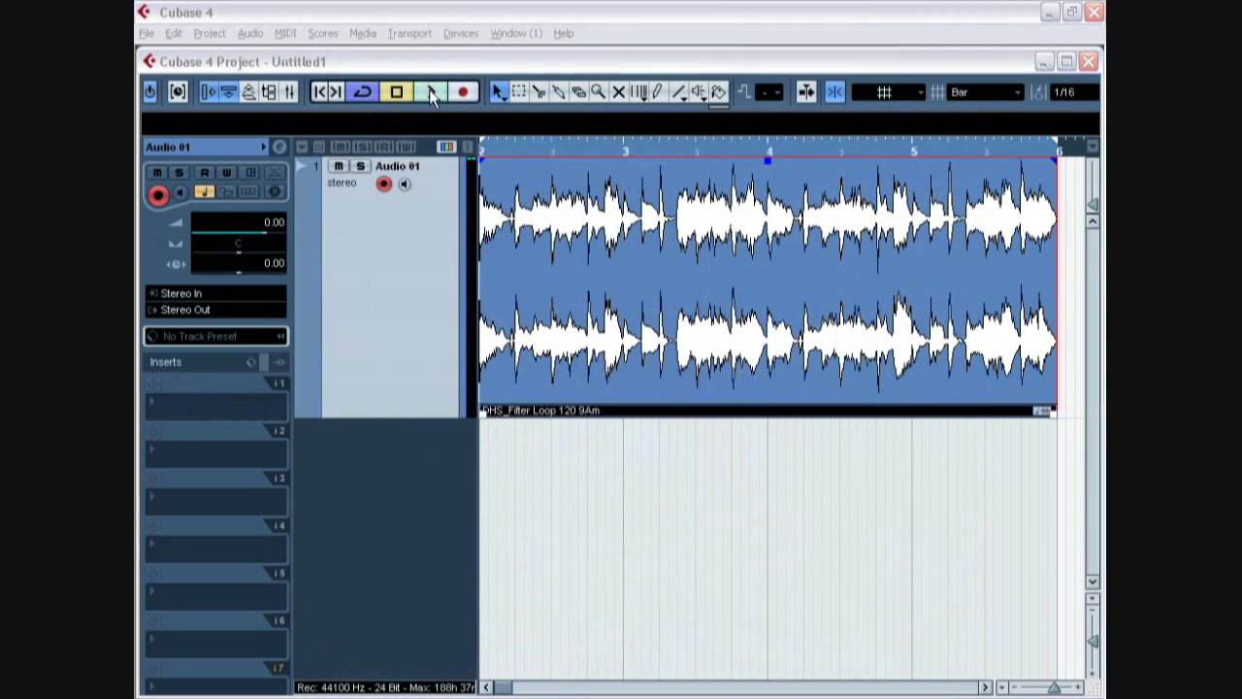
- Start looped playback of the filter loop and load the Waves stereo Q1-Paragraphic EQ in the first insert slot of Audio 01
left_click(430, 91)
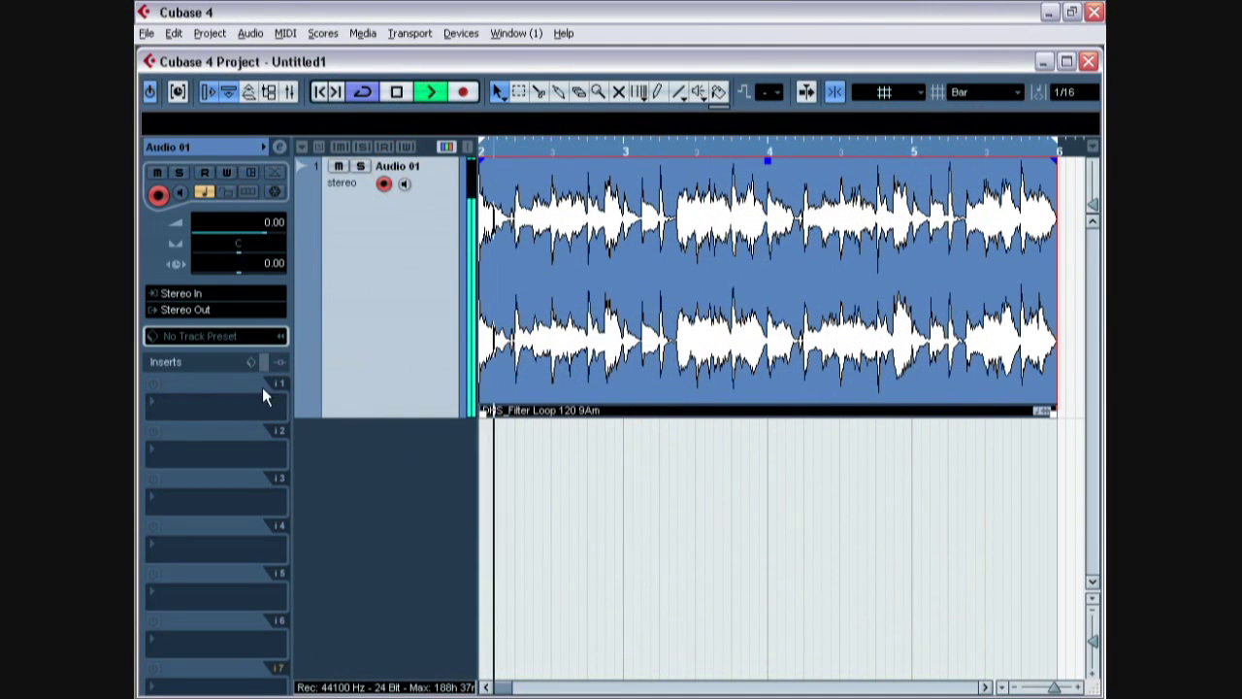
left_click(200, 401)
mouse_move(279, 78)
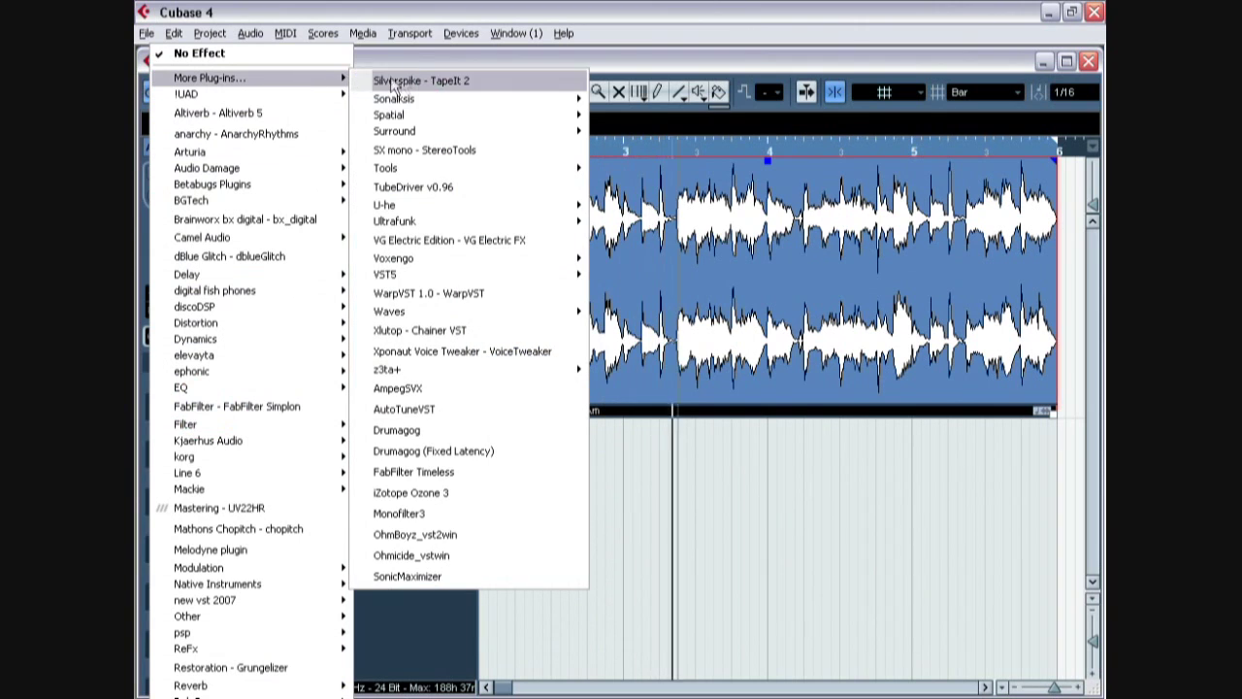
mouse_move(439, 97)
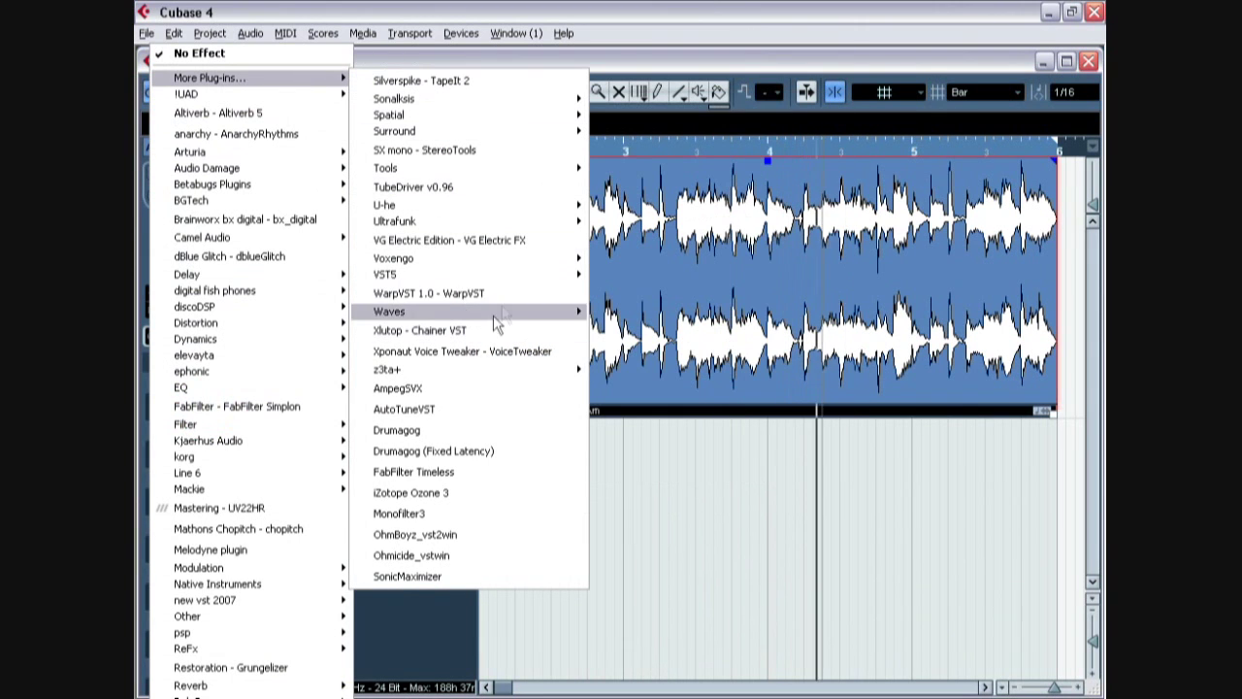
mouse_move(531, 312)
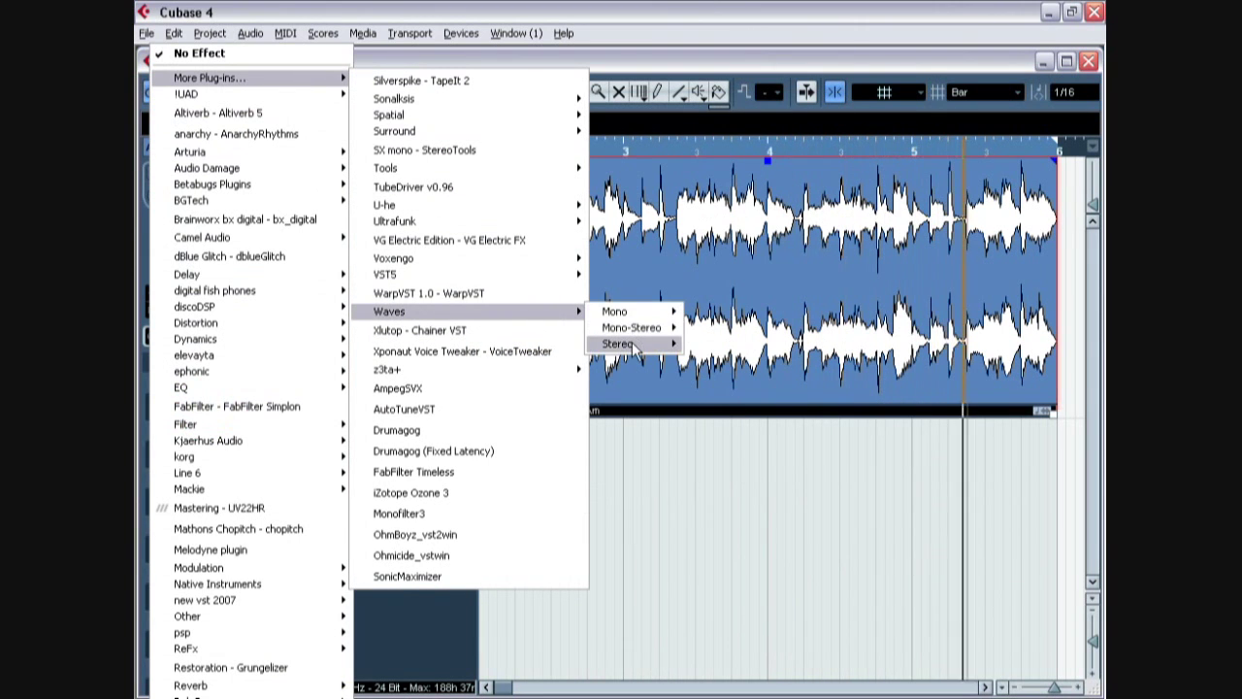
mouse_move(631, 344)
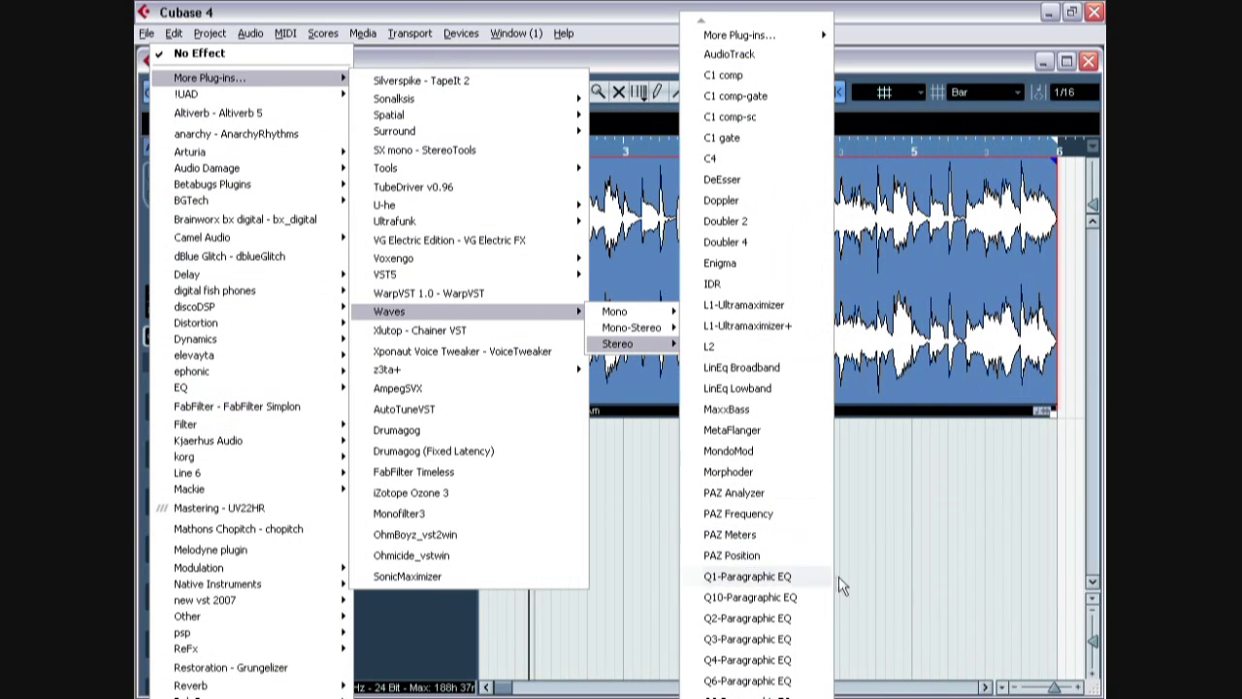
left_click(802, 576)
- Enable the EQ band as a Low Shelf and set it to about -13.6 dB gain at 439 Hz
left_click_drag(577, 373, 715, 395)
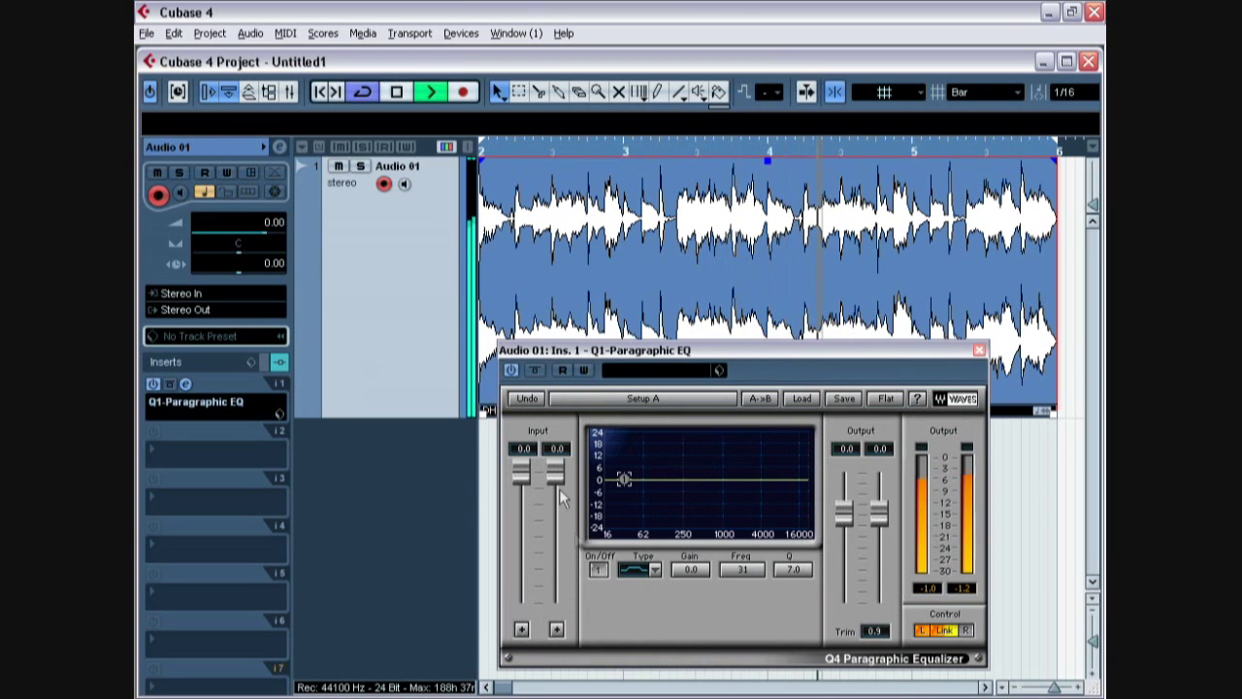
left_click(599, 571)
left_click(654, 569)
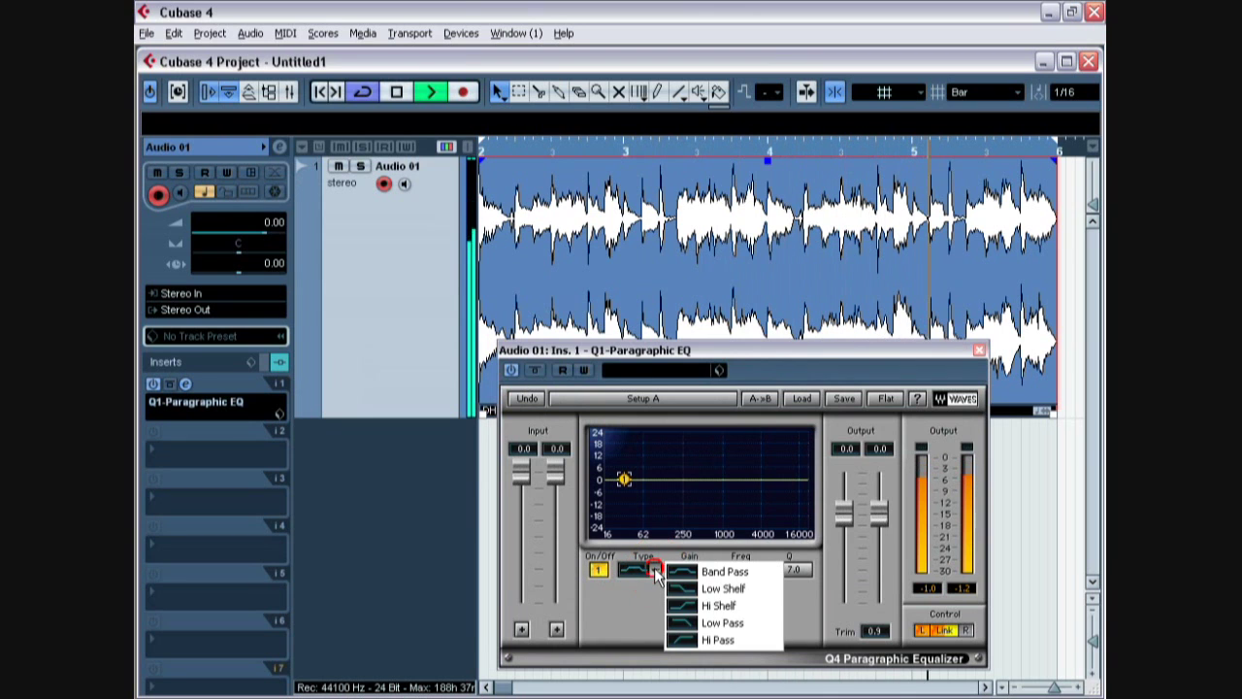
left_click(756, 589)
mouse_move(626, 479)
left_mouse_down()
mouse_move(666, 498)
mouse_move(741, 501)
mouse_move(638, 505)
mouse_move(698, 505)
left_mouse_up()
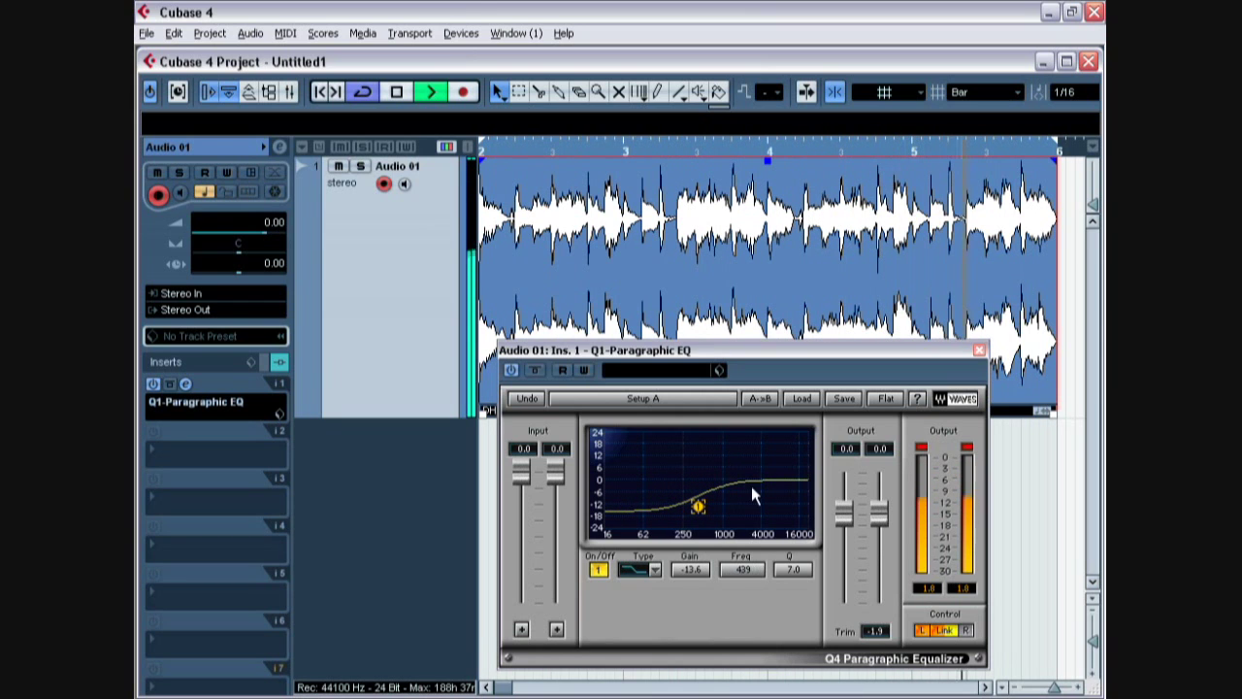
- Edit the EQ channels separately, setting the right low shelf to about -12.3 dB at 105 Hz and the left to about -12.6 dB at 545 Hz
left_click(942, 630)
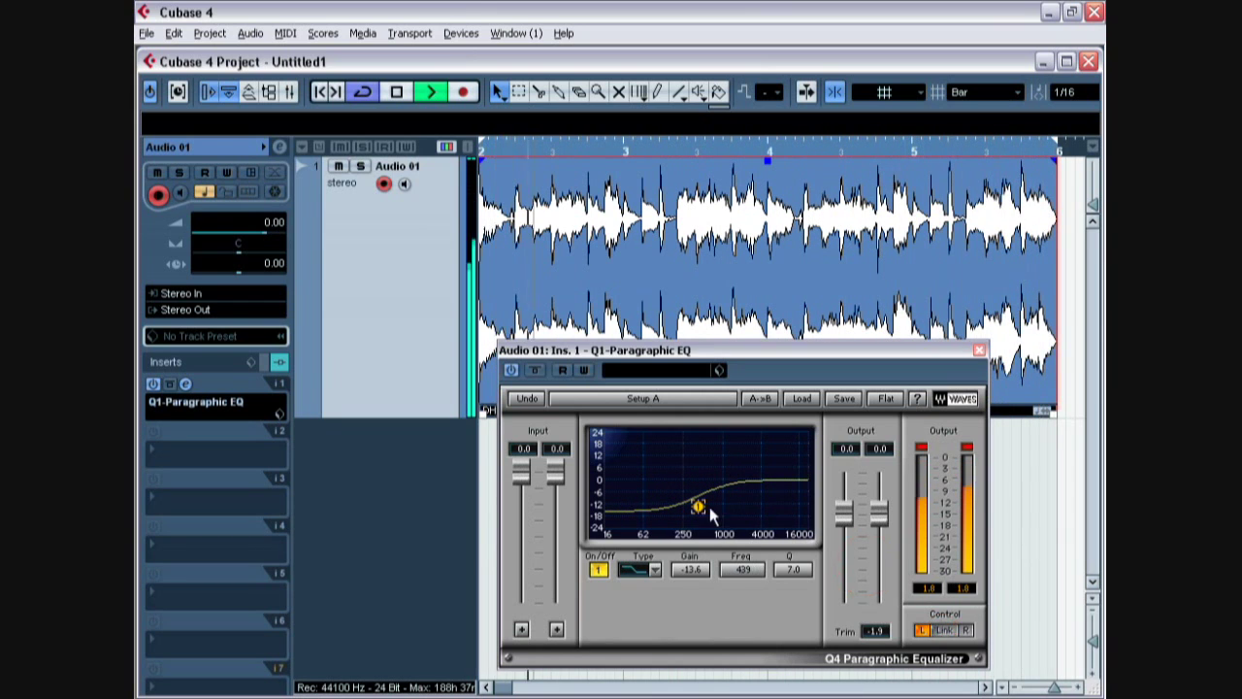
left_click_drag(706, 507, 730, 507)
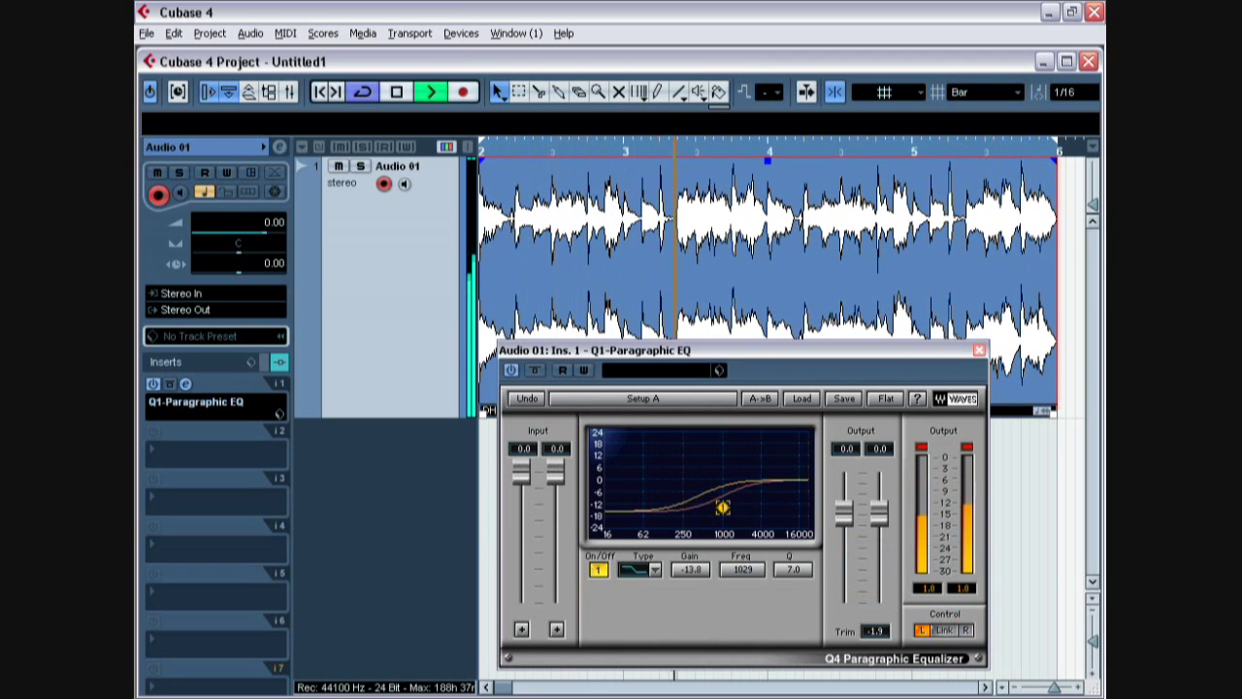
left_click(966, 630)
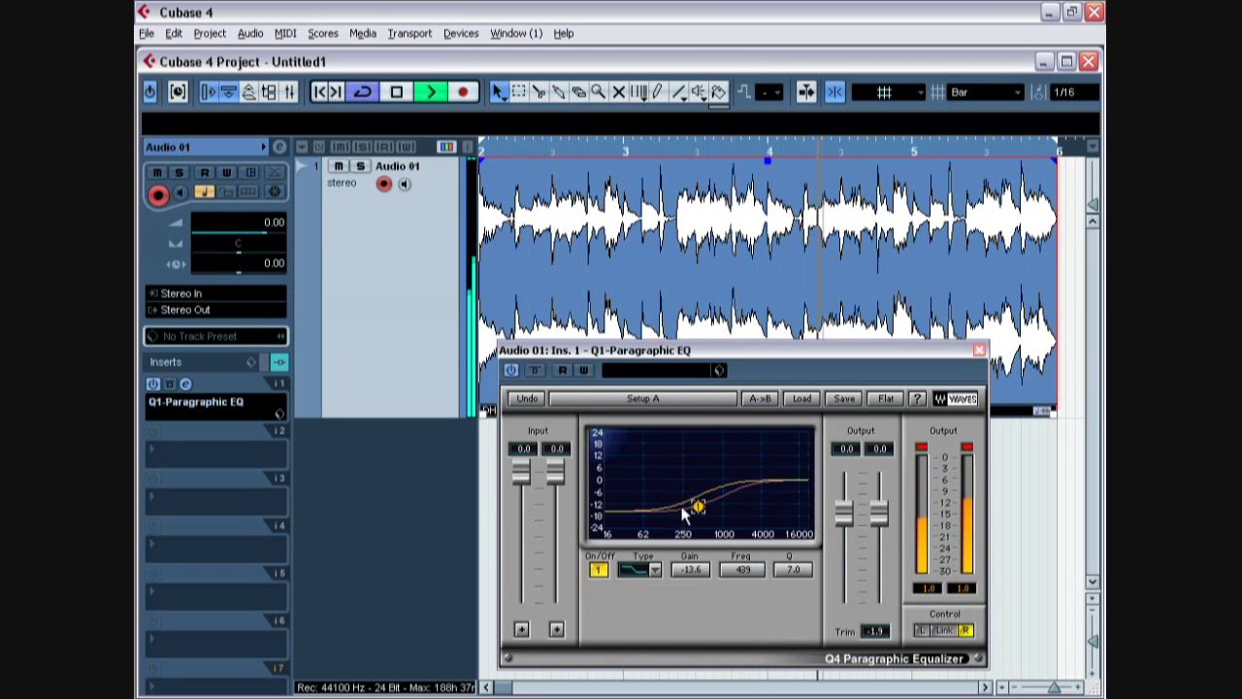
mouse_move(694, 506)
left_mouse_down()
mouse_move(637, 503)
mouse_move(658, 503)
left_mouse_up()
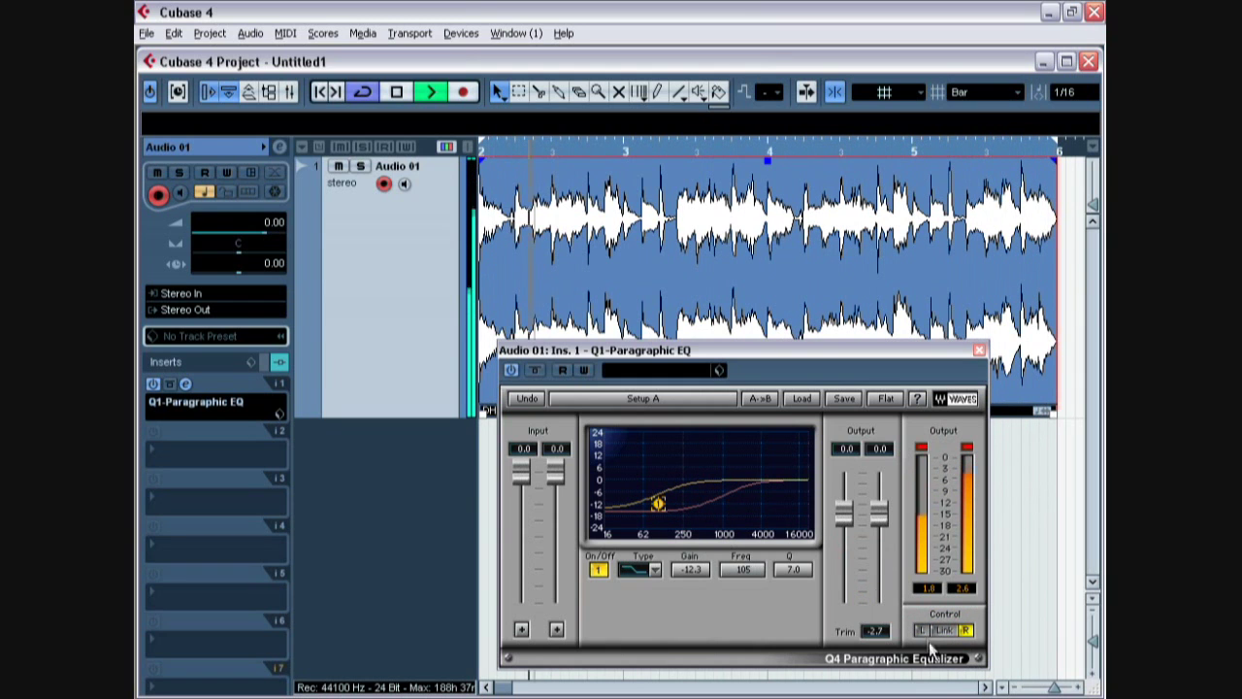
left_click_drag(702, 500, 714, 500)
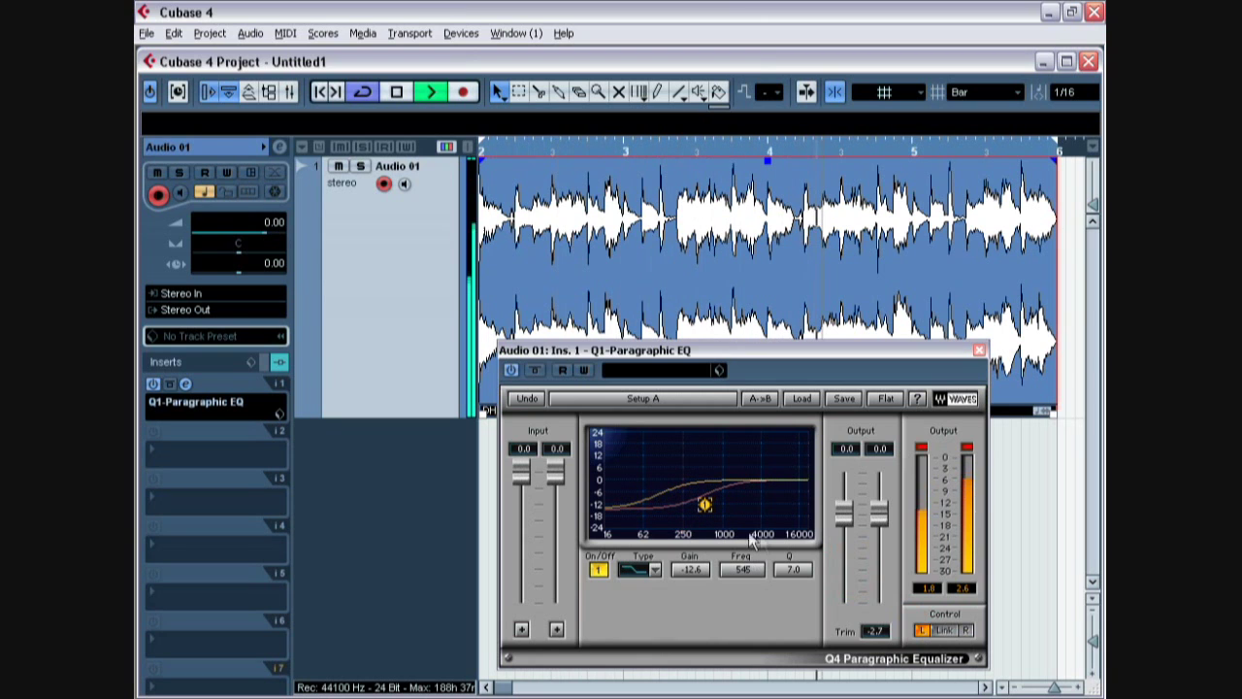
- Compare the loop with the EQ bypassed and active, leave it active and shift the left channel's shelf slightly higher in frequency
left_click(535, 370)
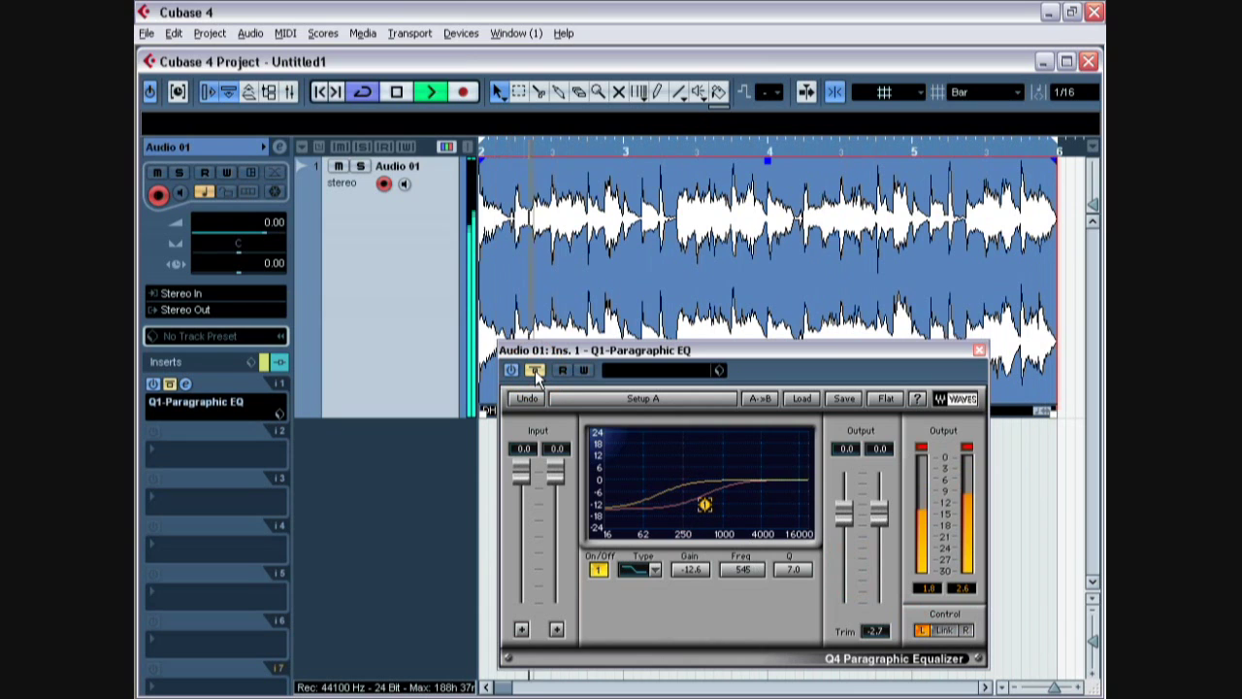
left_click(535, 371)
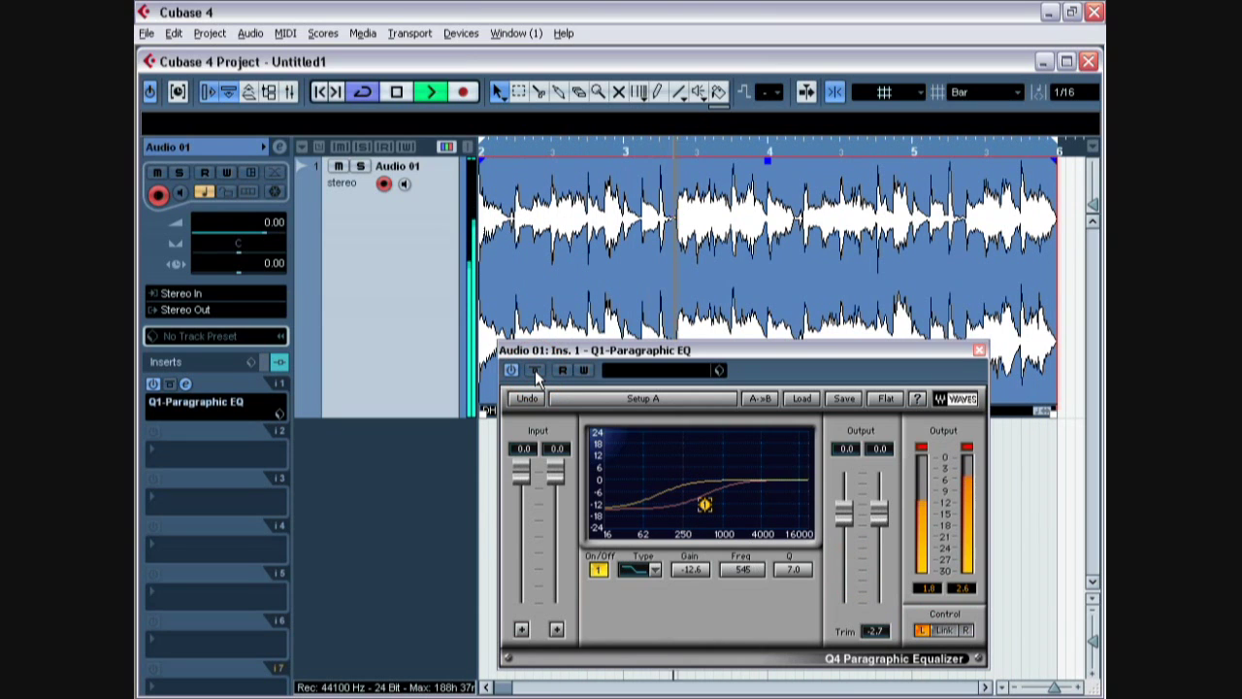
left_click(535, 371)
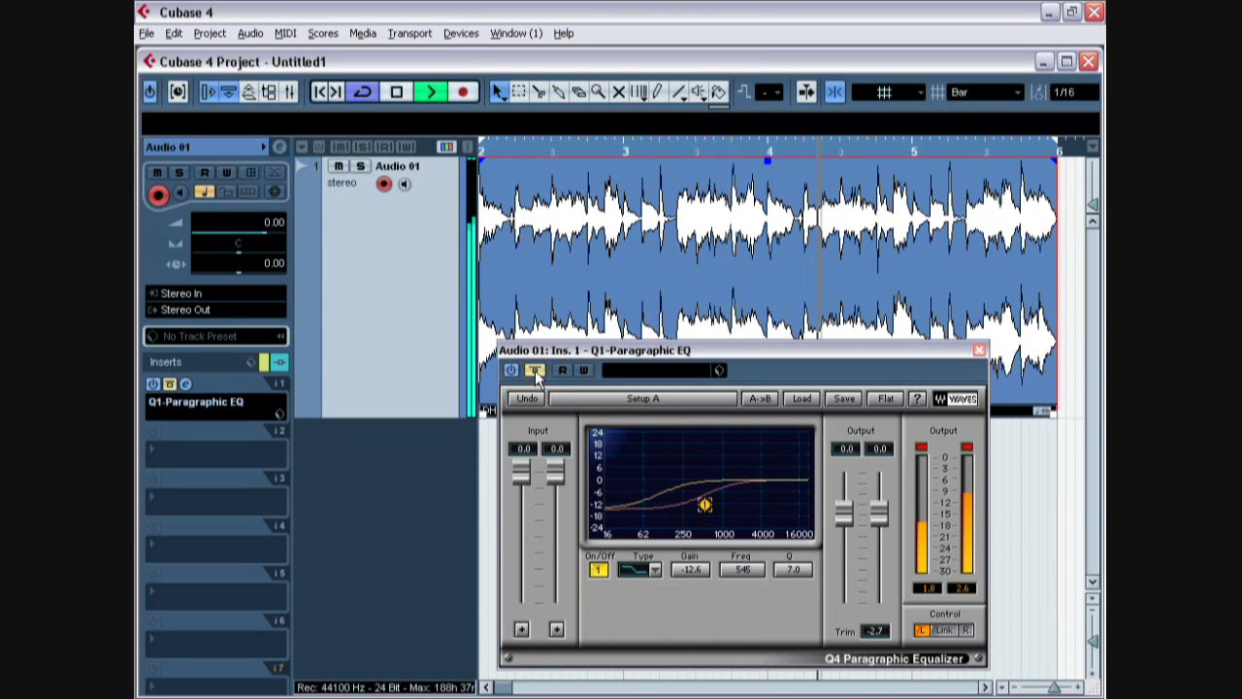
left_click(535, 371)
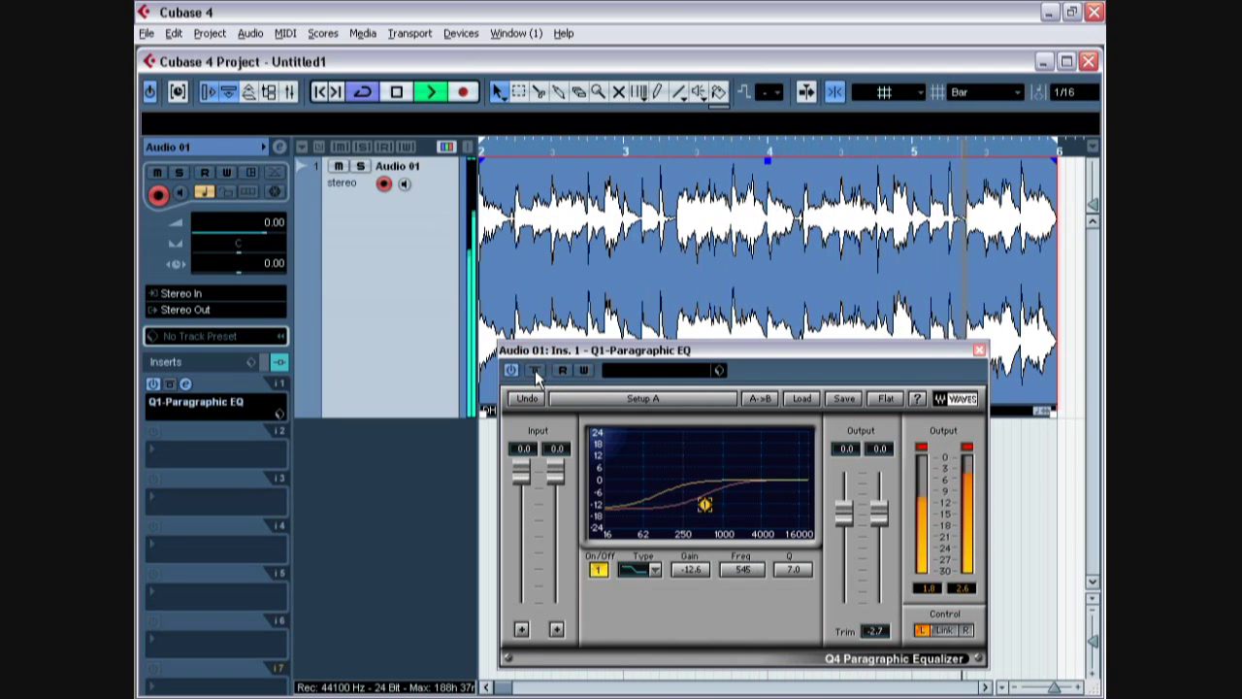
left_click(534, 370)
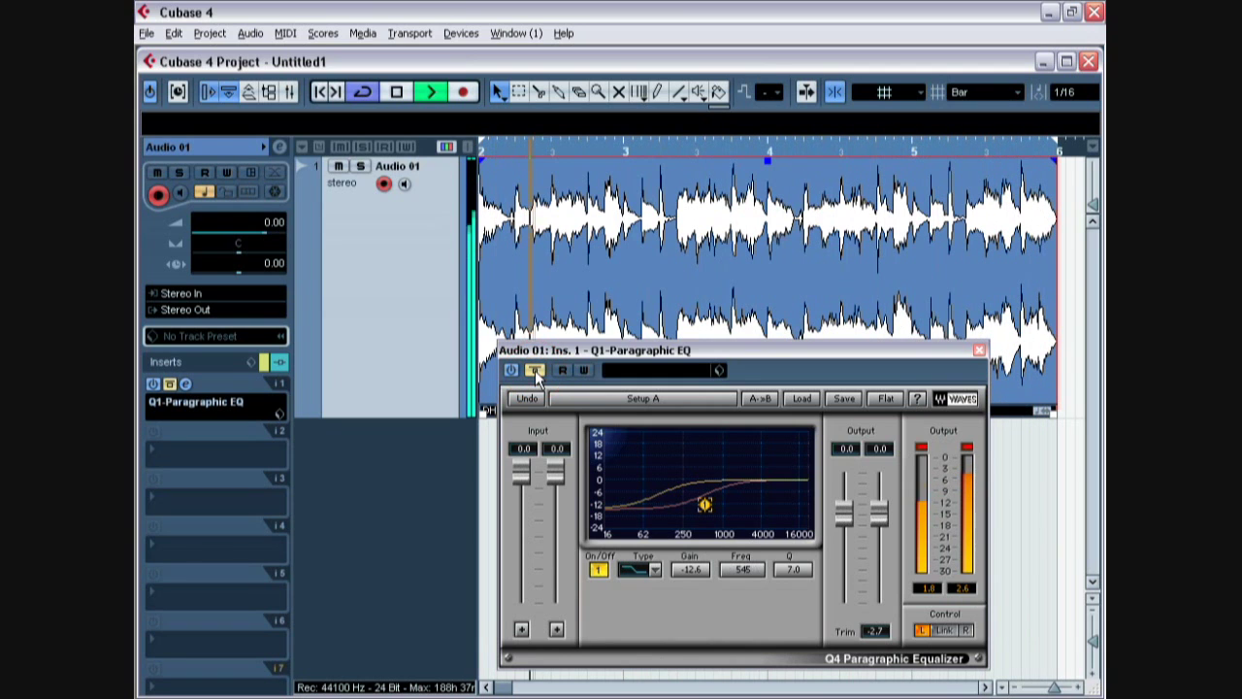
left_click(535, 371)
mouse_move(705, 504)
left_mouse_down()
mouse_move(658, 504)
mouse_move(725, 504)
left_mouse_up()
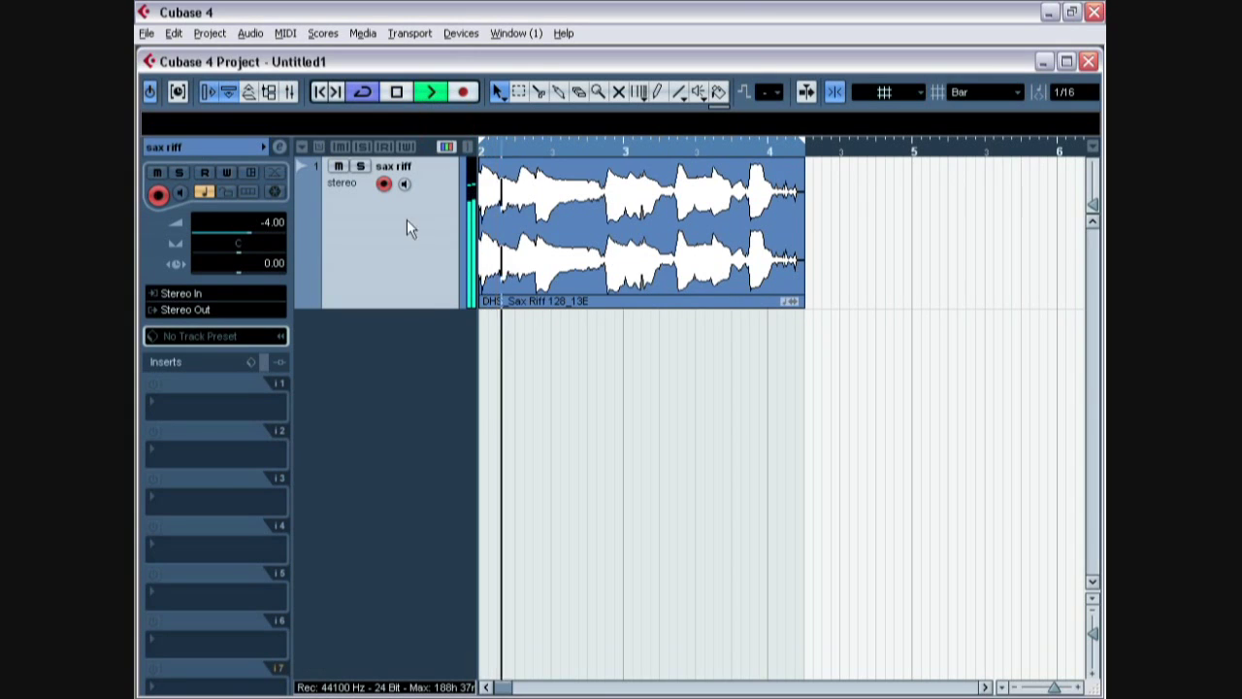
- Add a stereo FX channel track with ArtsAcousticReverb as its effect to the sax riff project
right_click(382, 343)
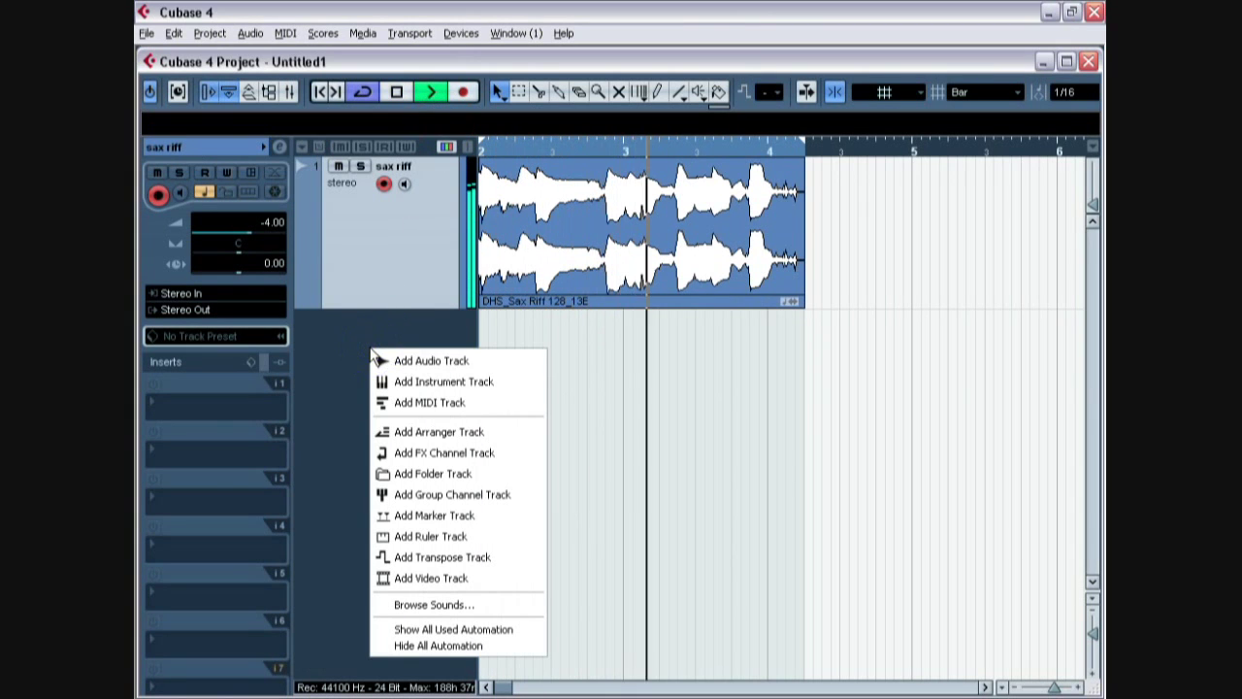
left_click(463, 453)
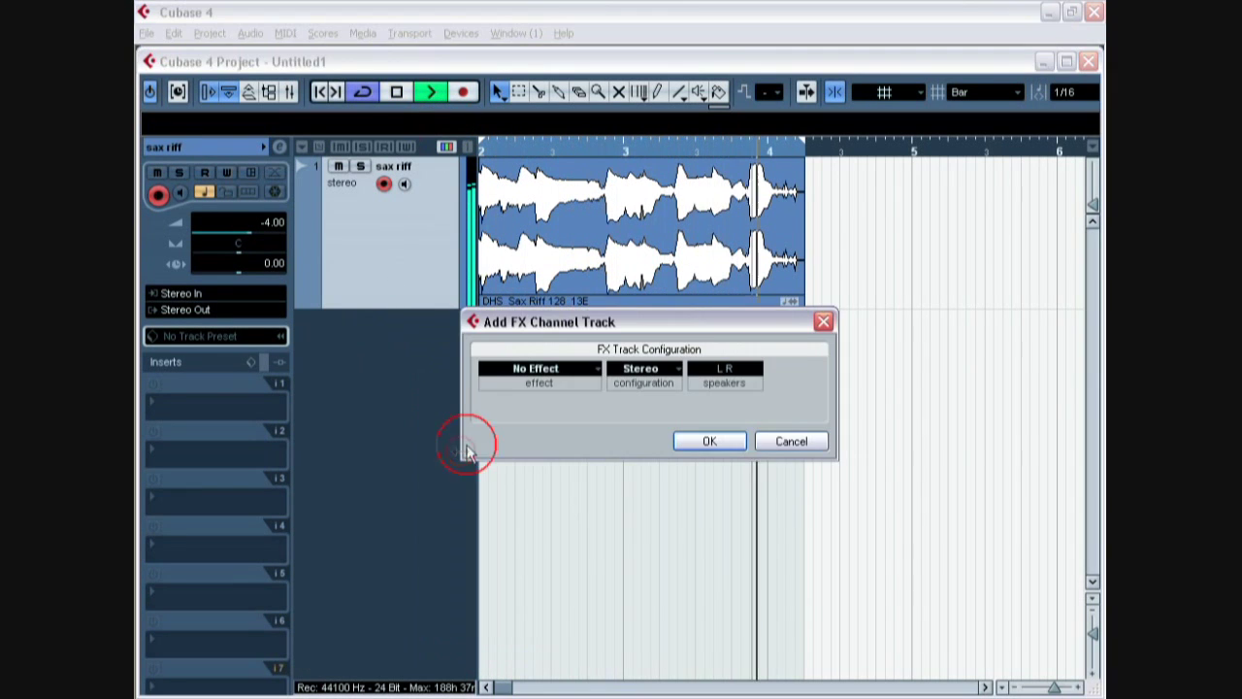
left_click(585, 365)
mouse_move(646, 686)
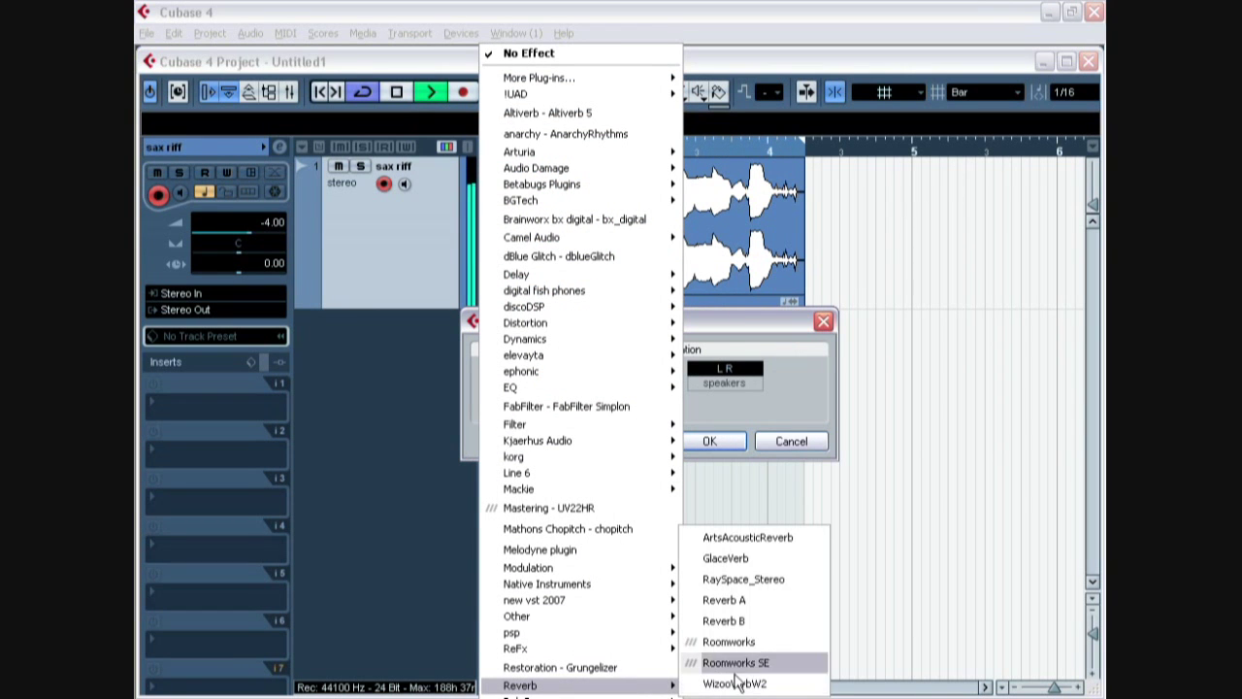
left_click(753, 539)
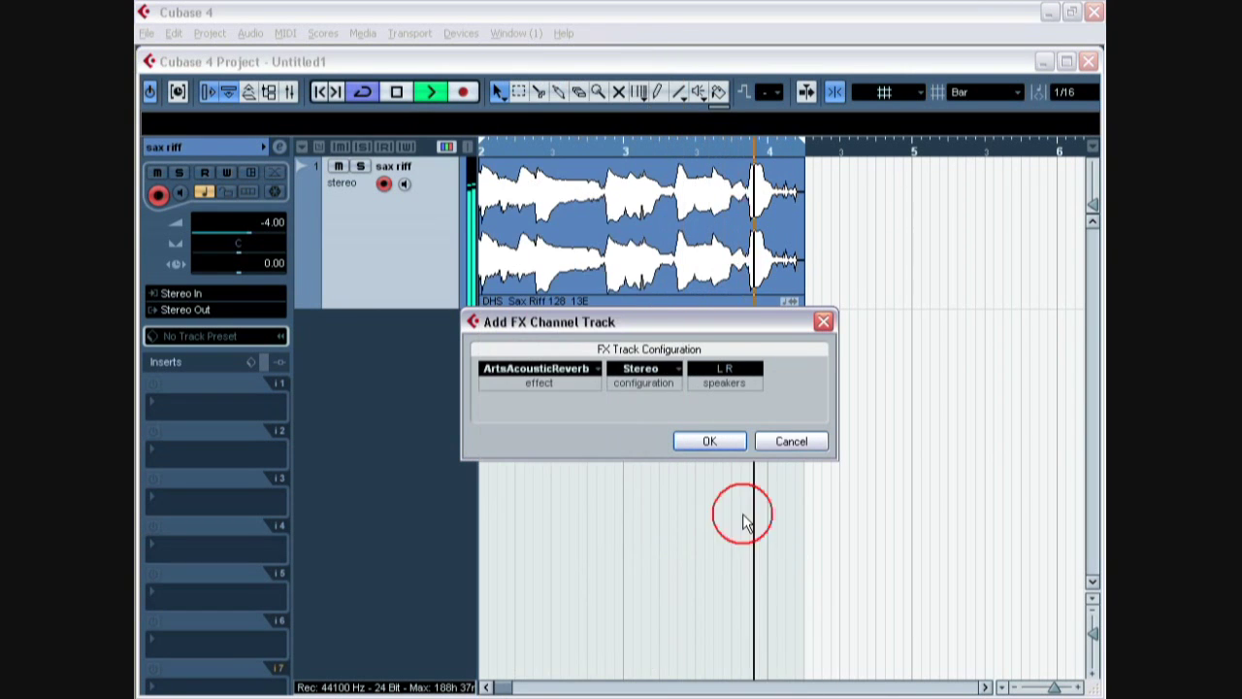
left_click(712, 439)
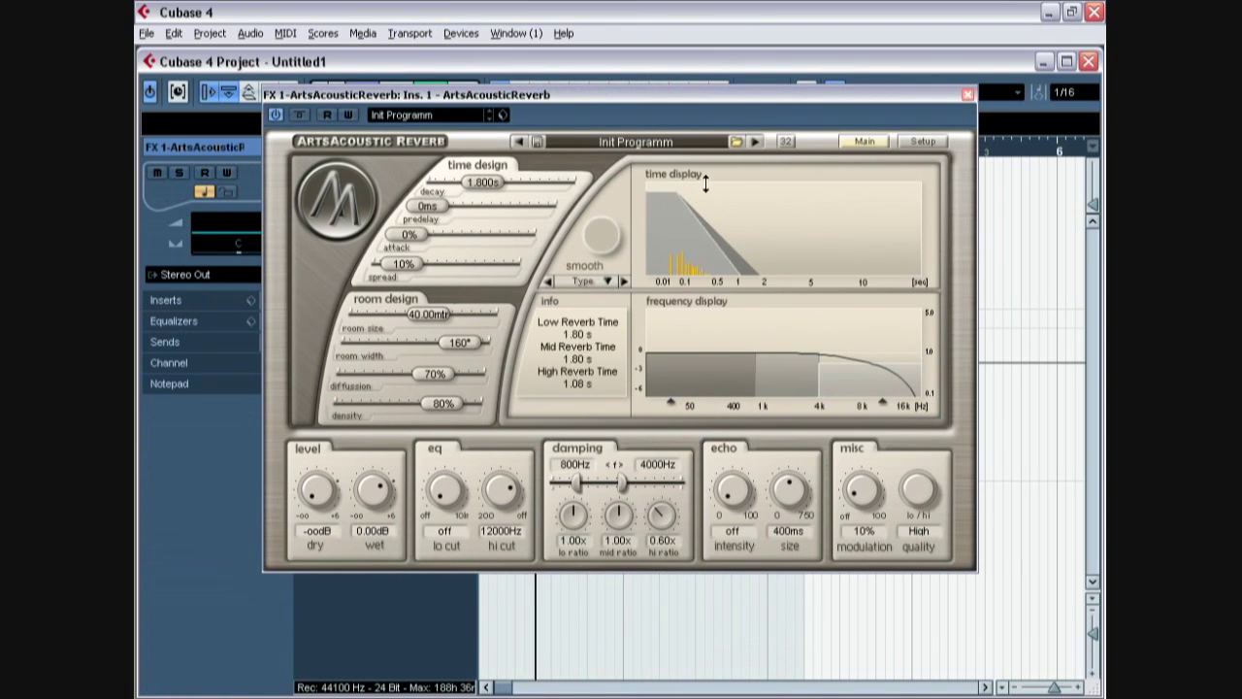
- Load the reverb's factory bright synth preset "bright synth generic 01", switch its bit depth to 64 and close the editor
left_click(737, 142)
mouse_move(794, 226)
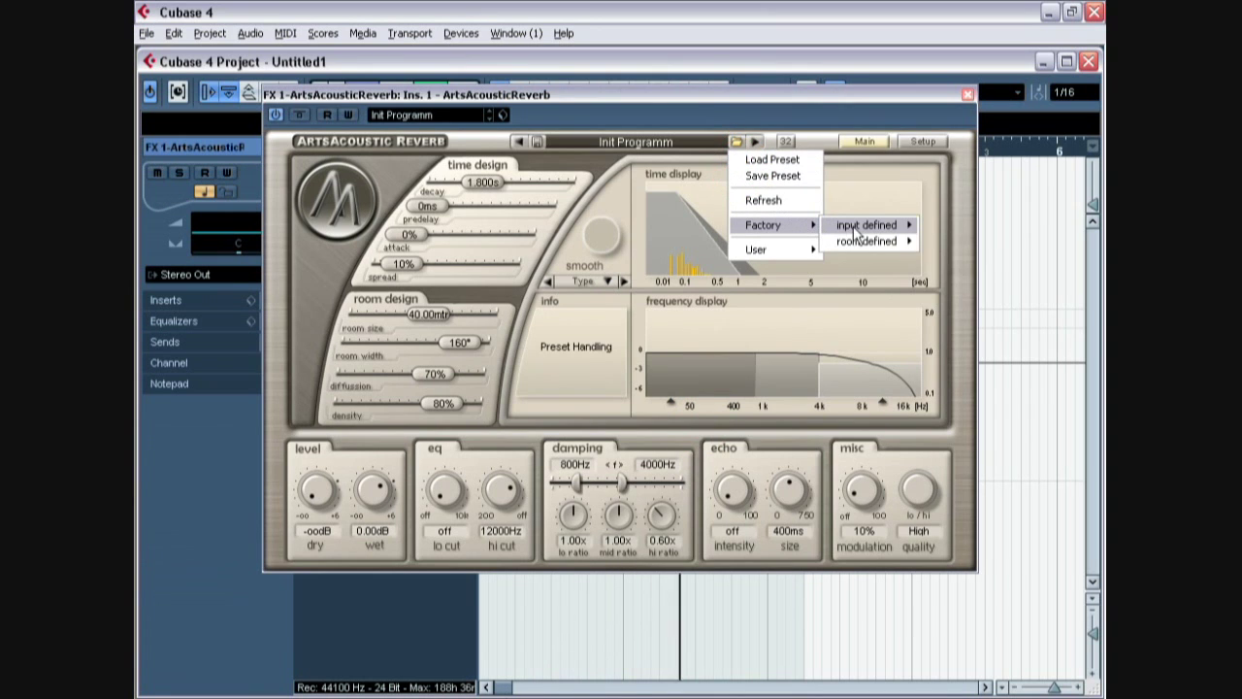
mouse_move(867, 225)
mouse_move(966, 309)
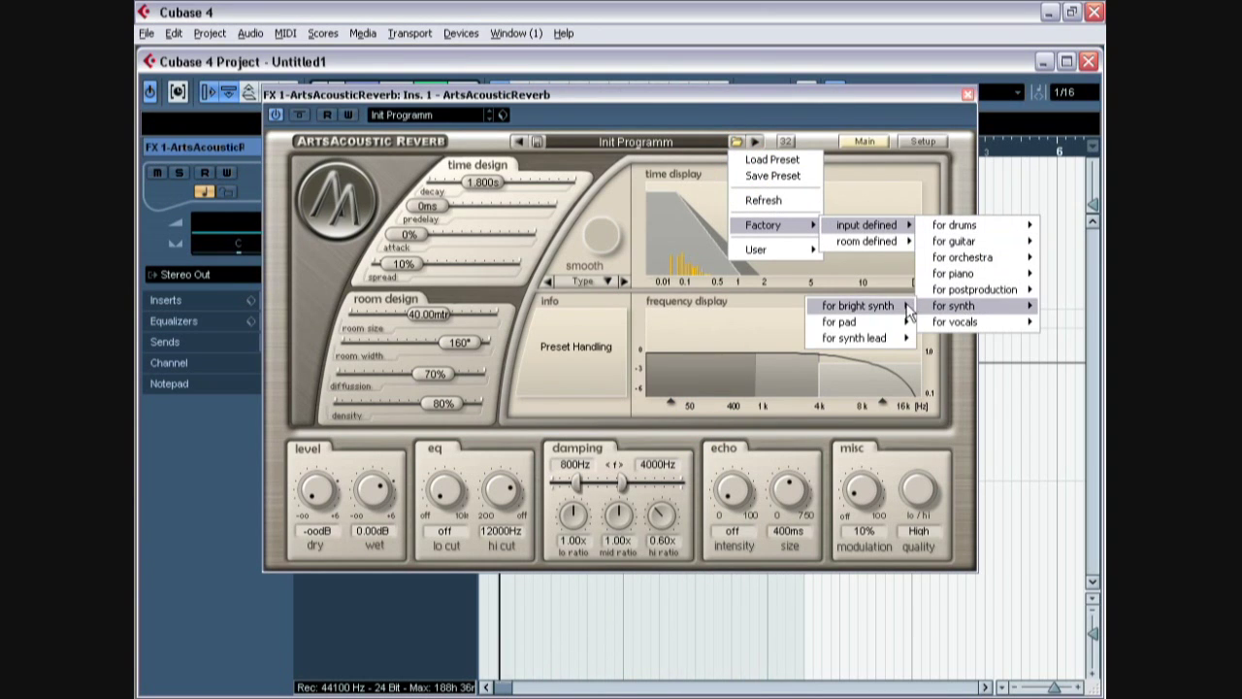
mouse_move(869, 300)
left_click(975, 305)
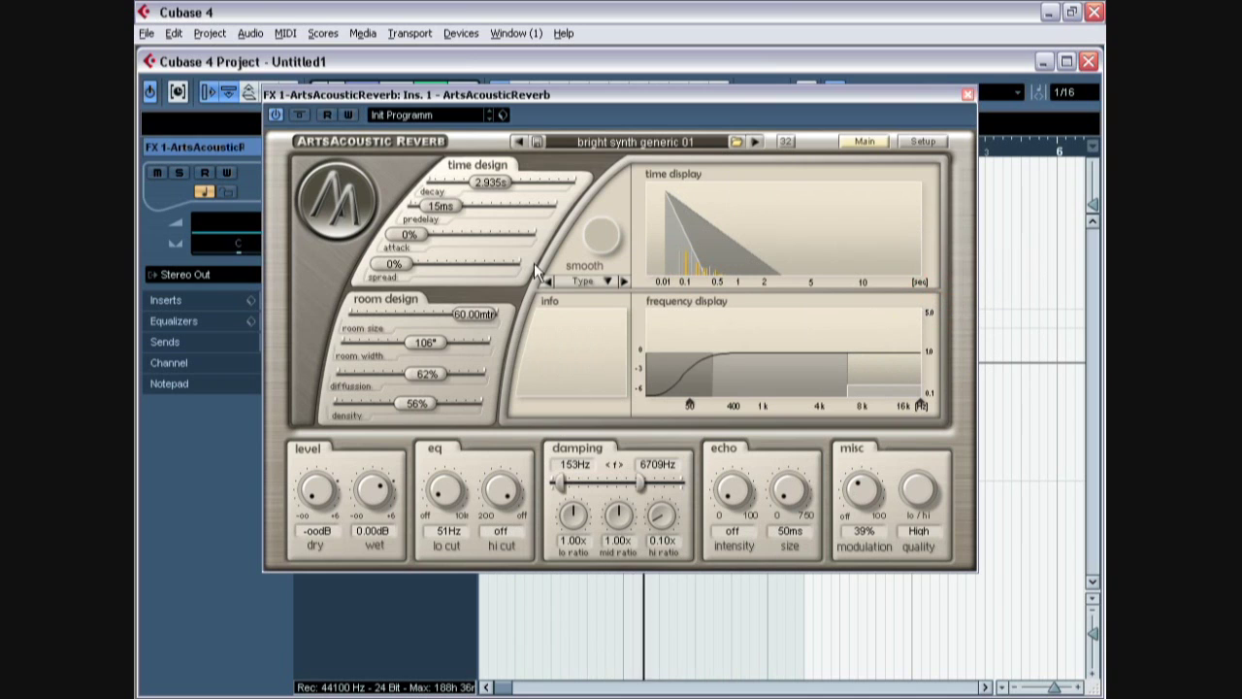
left_click(786, 140)
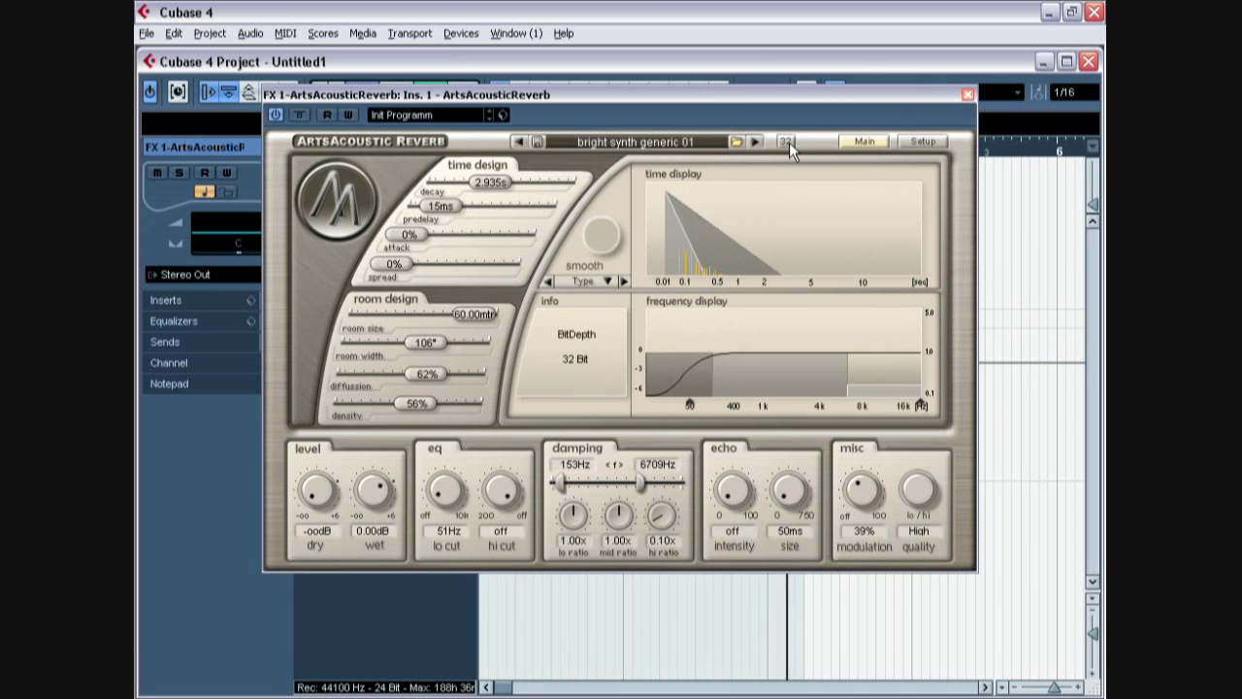
left_click(969, 95)
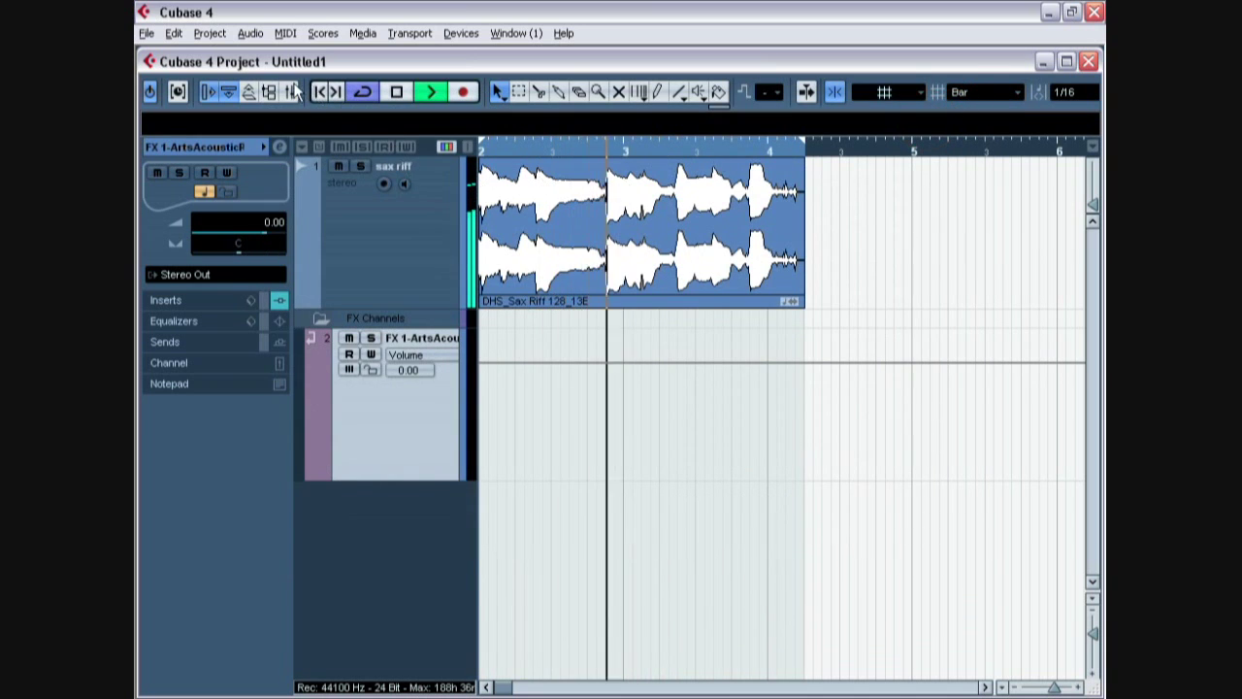
- Show the sends in the mixer and send sax riff to the FX 1 reverb through its second slot at about -11.68
key("F3")
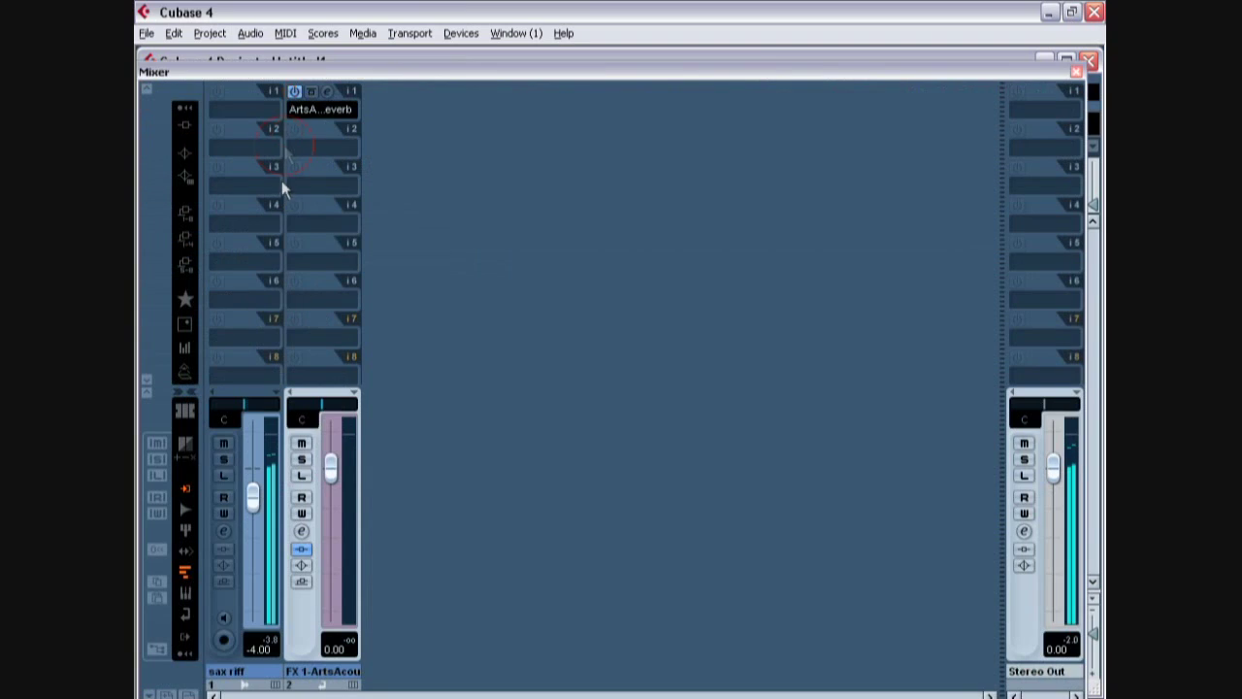
left_click(186, 237)
left_click(222, 188)
left_click(244, 228)
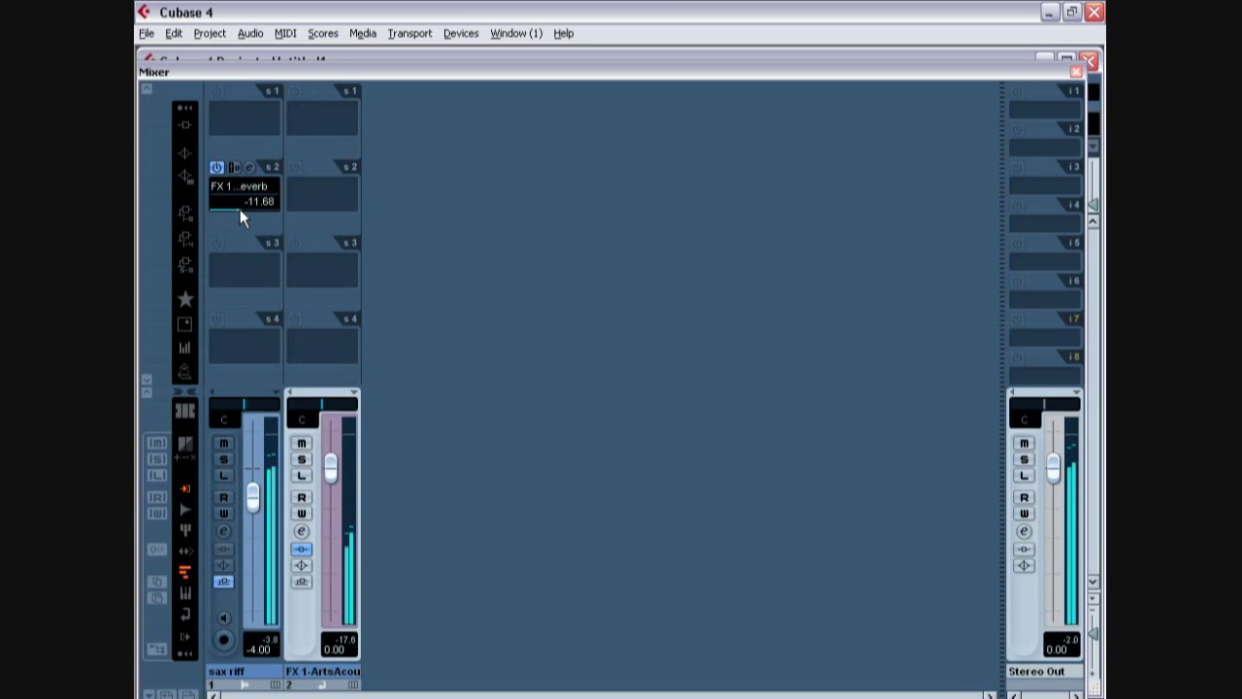
- Move the reverb to the FX channel's fourth insert slot and set its damping crossovers to about 571 Hz and 15648 Hz
left_click(187, 126)
left_click_drag(350, 208, 348, 208)
left_click(324, 205)
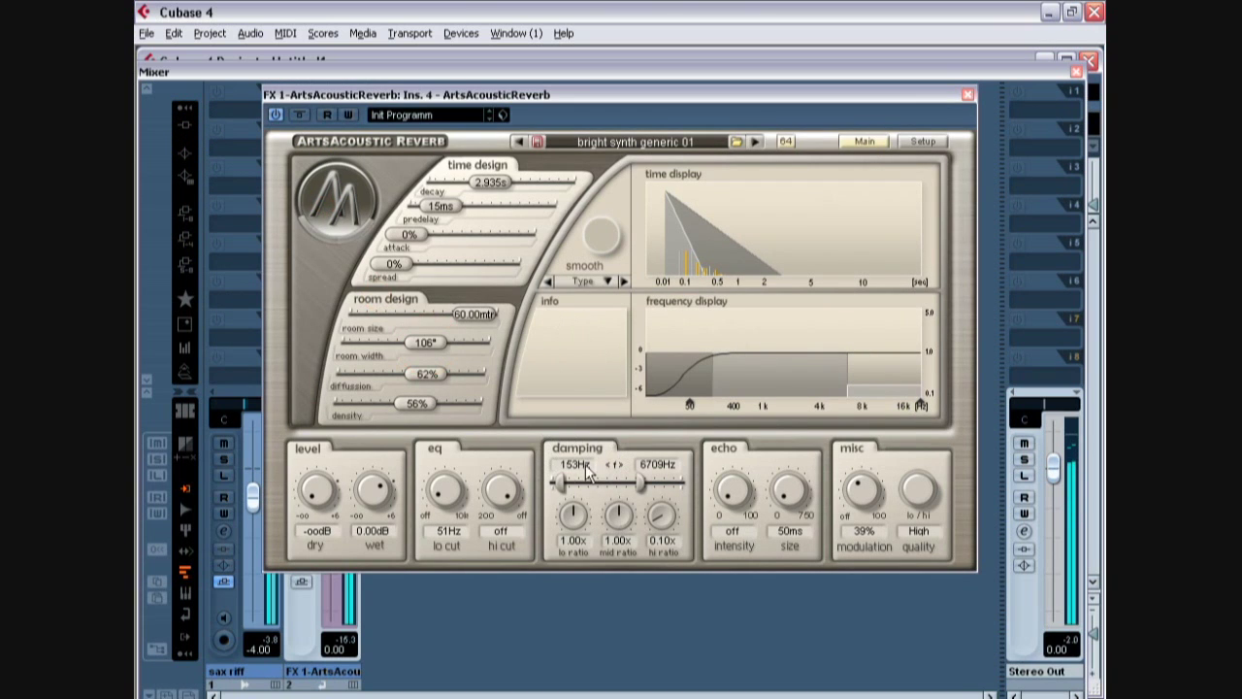
mouse_move(584, 480)
left_mouse_down()
mouse_move(572, 481)
mouse_move(620, 487)
mouse_move(587, 474)
left_mouse_up()
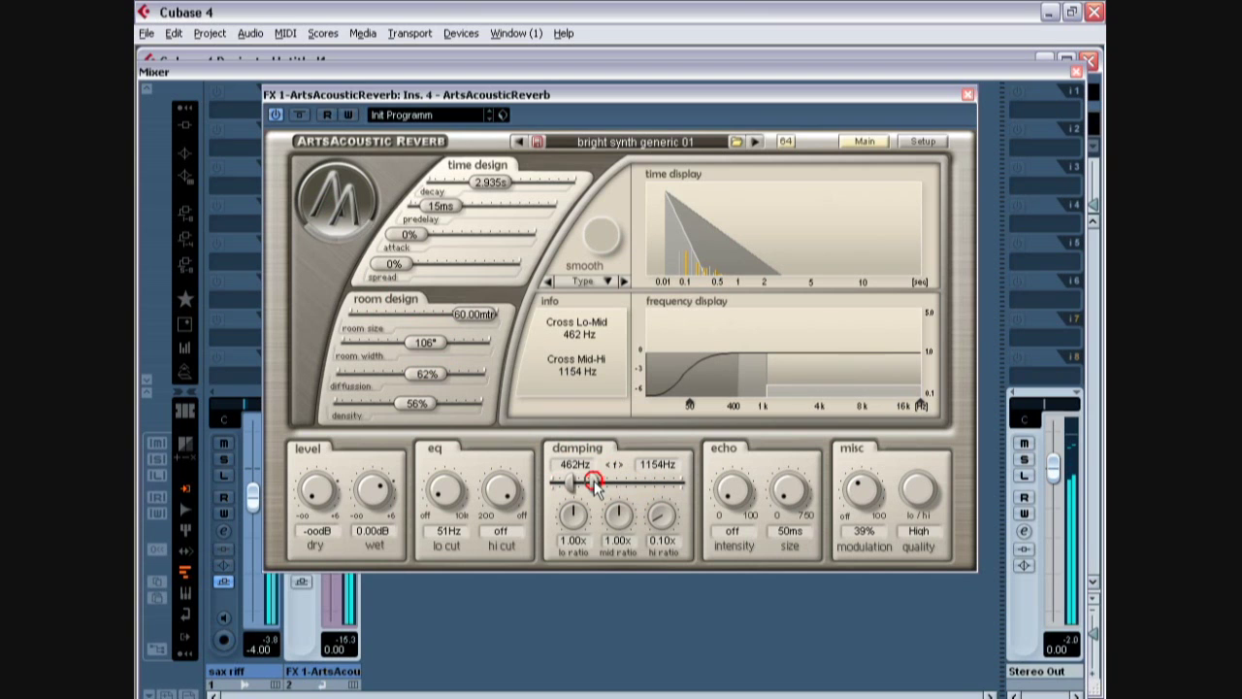
left_click_drag(594, 480, 684, 483)
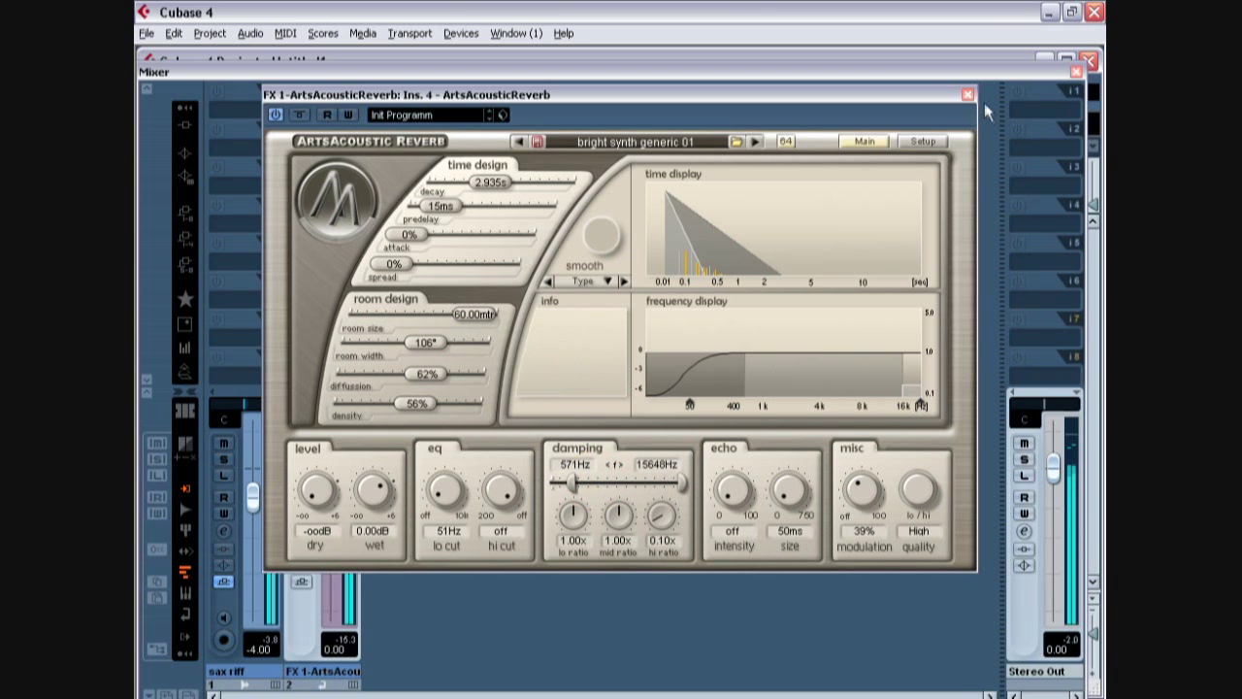